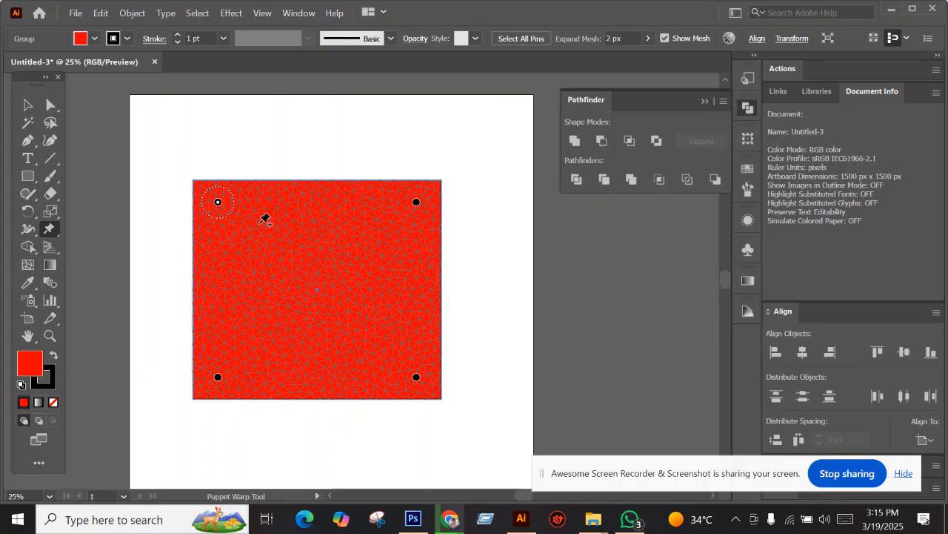
Leave Puppet Warp for the Selection tool and move the red rectangle right until it partly overhangs the artboard's right edge.
click(23, 102)
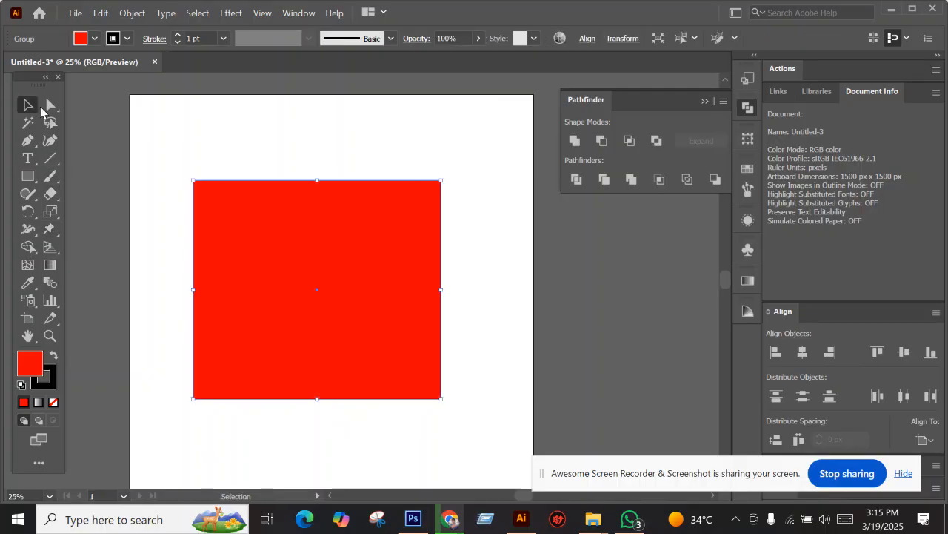
drag(311, 257, 444, 264)
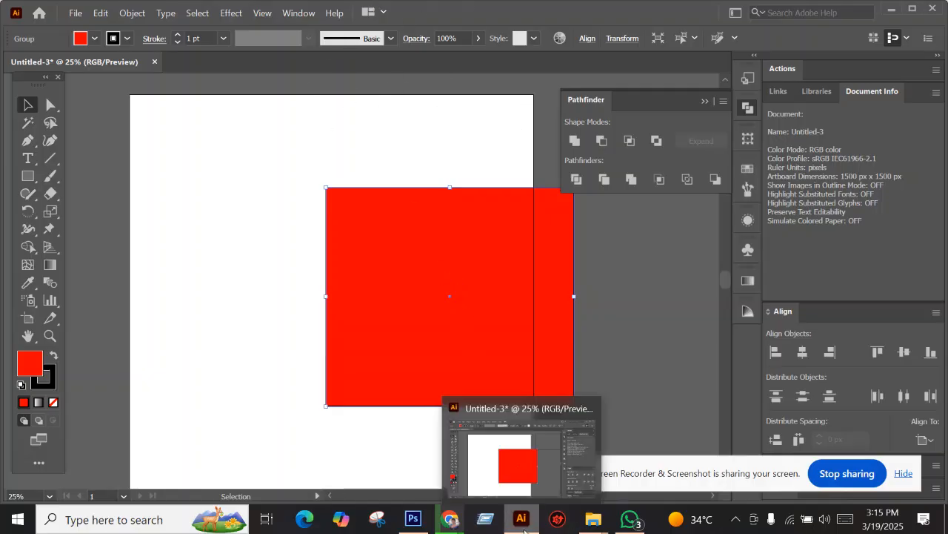
Switch to Chrome and search Google for "man picture png" in a new tab.
click(522, 520)
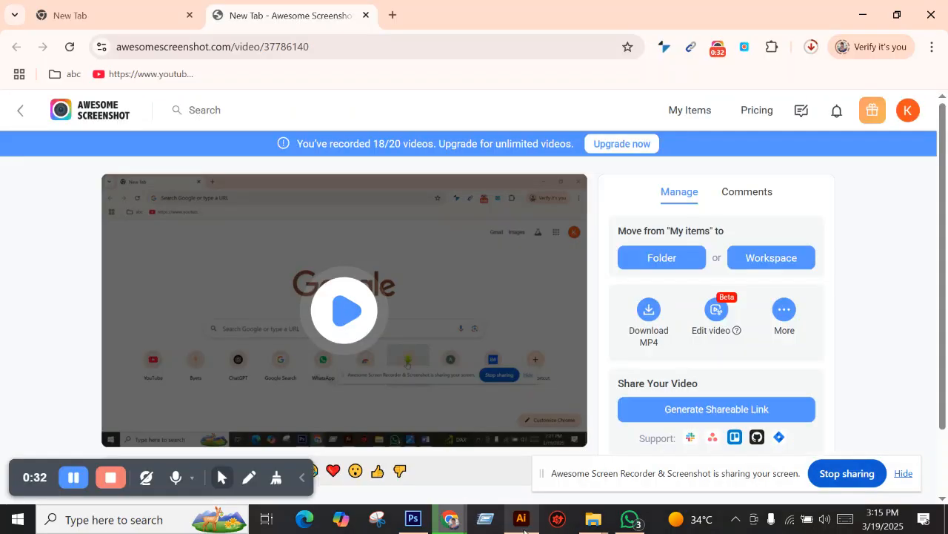
click(392, 15)
click(358, 303)
text(MAN PICT)
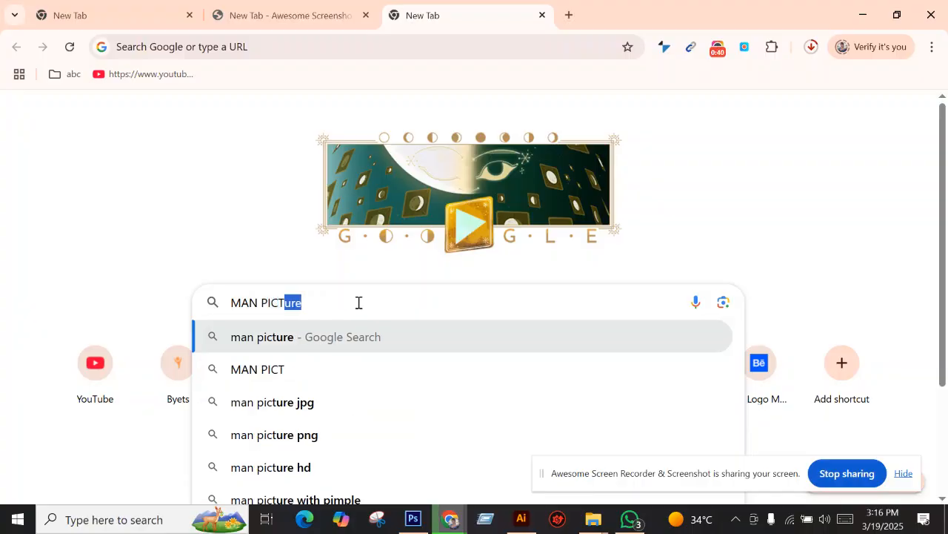
click(343, 445)
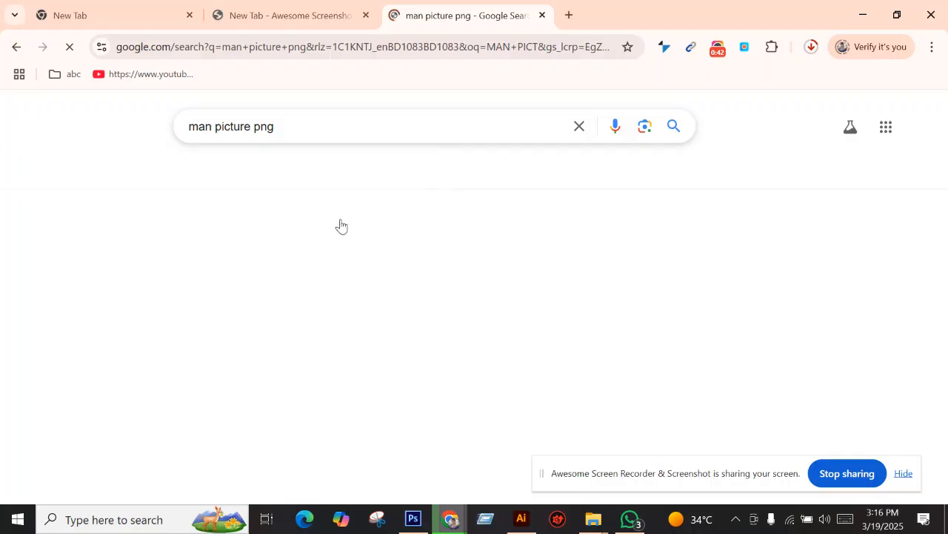
click(273, 118)
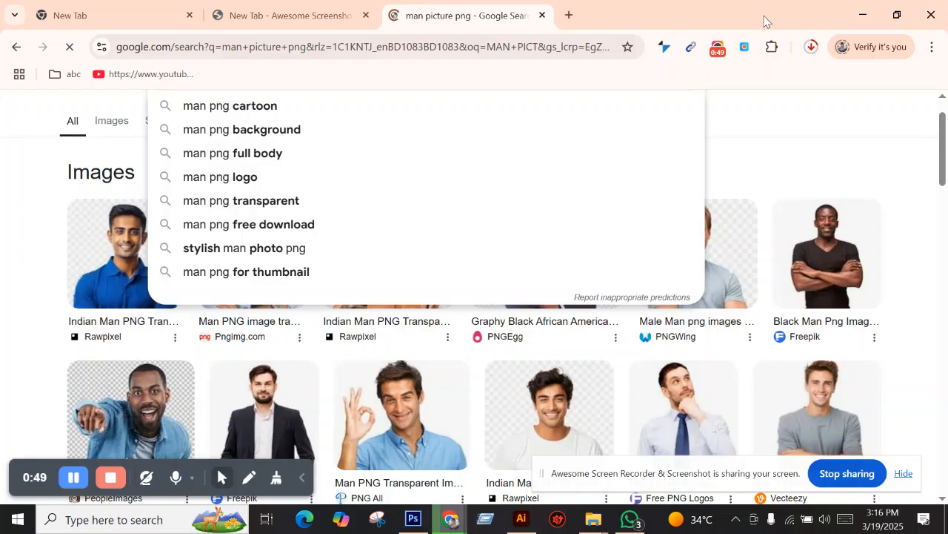
click(923, 518)
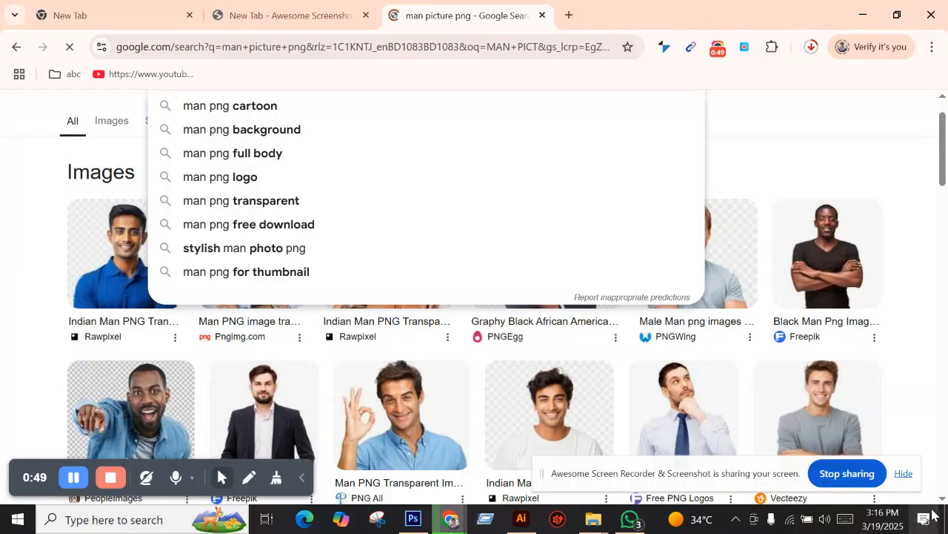
click(457, 4)
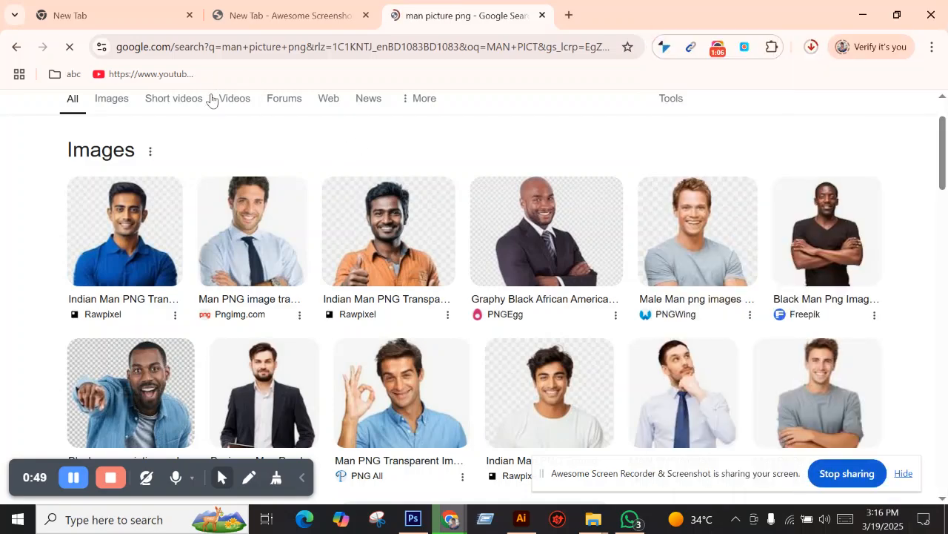
Change the Google search to "man picture vector" and look through the image results.
scroll(259, 127, up, 1)
drag(272, 126, 248, 130)
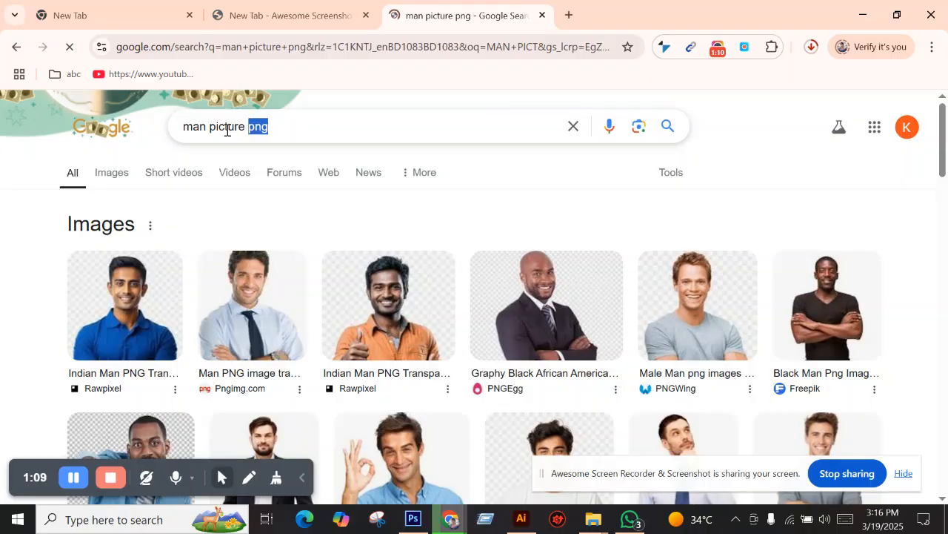
key(BackSpace)
key(BackSpace)
text(V)
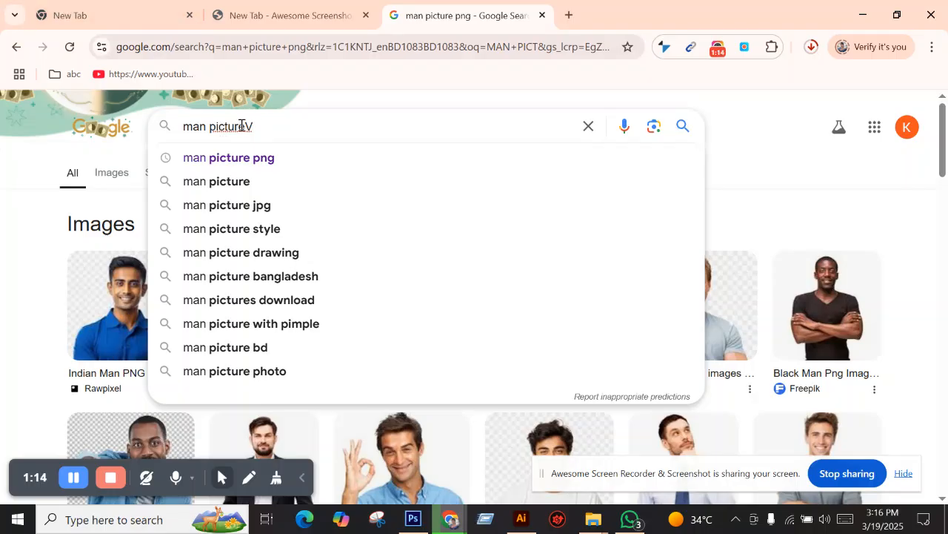
text(EC)
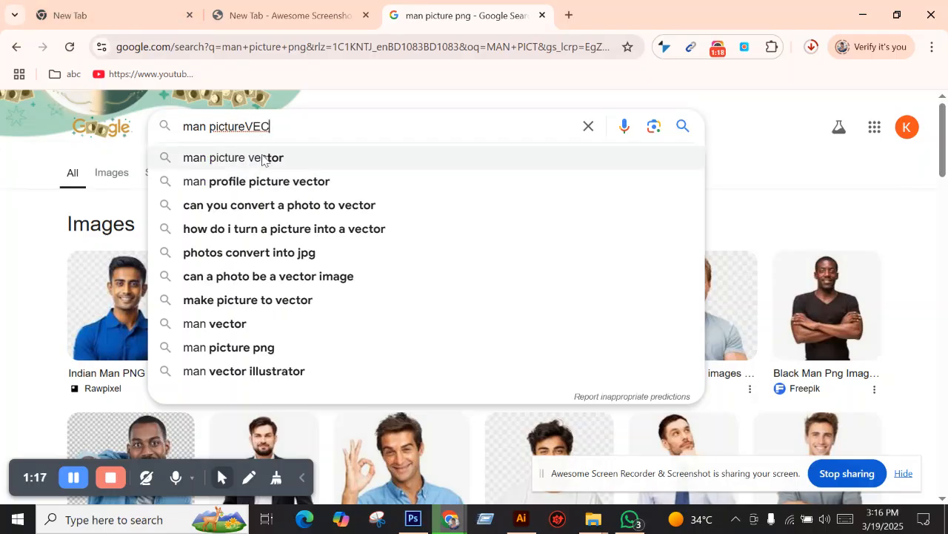
click(263, 158)
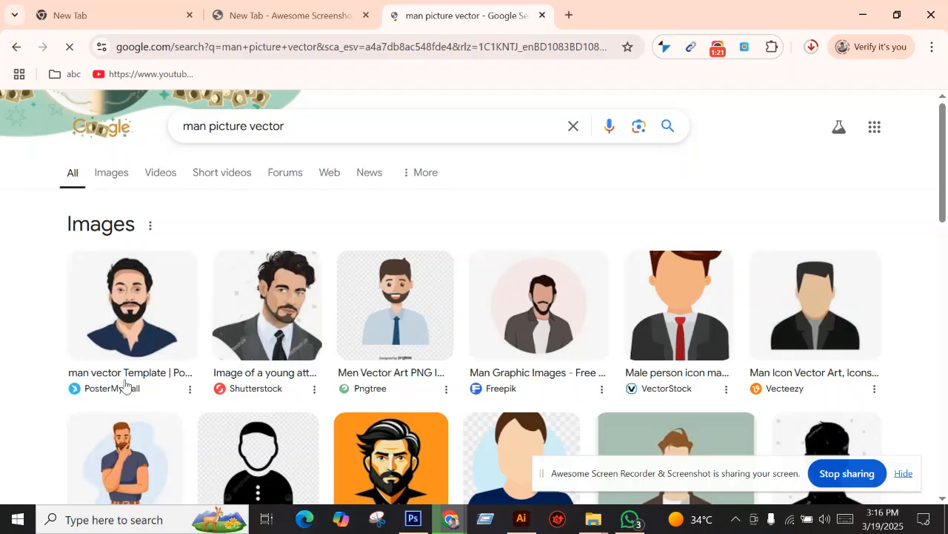
scroll(152, 285, down, 5)
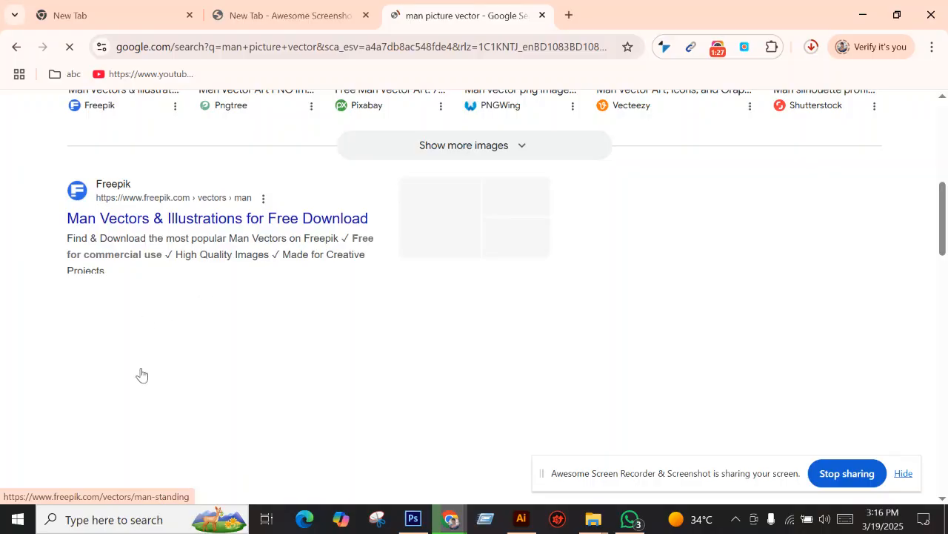
scroll(137, 363, up, 10)
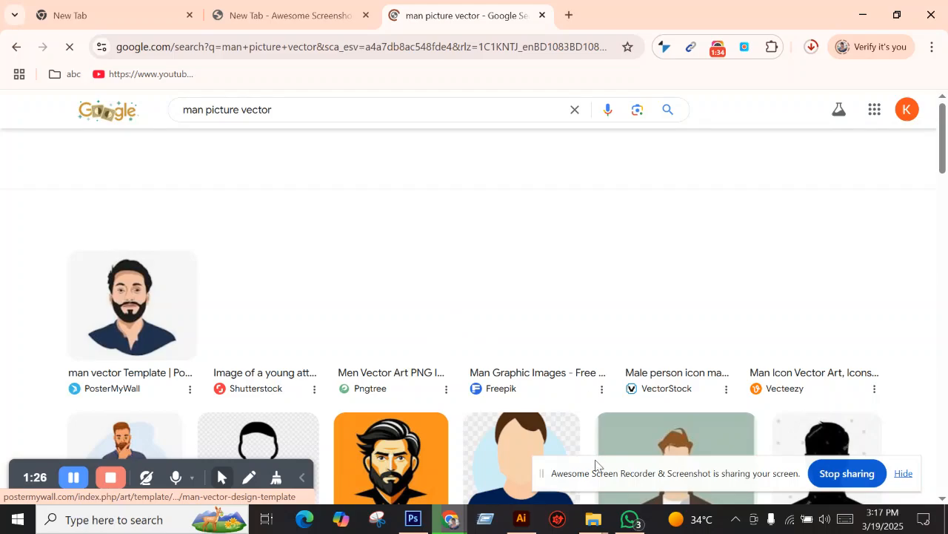
drag(596, 473, 695, 498)
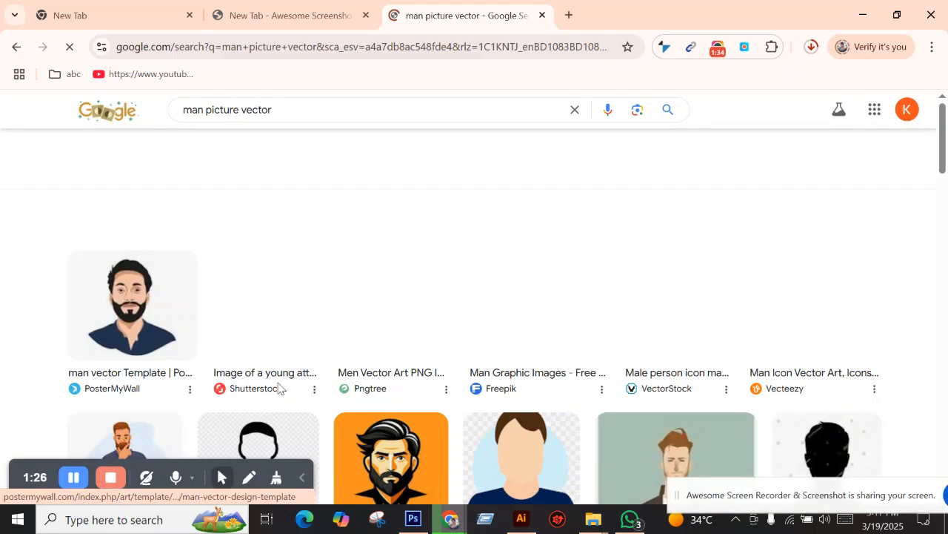
click(861, 16)
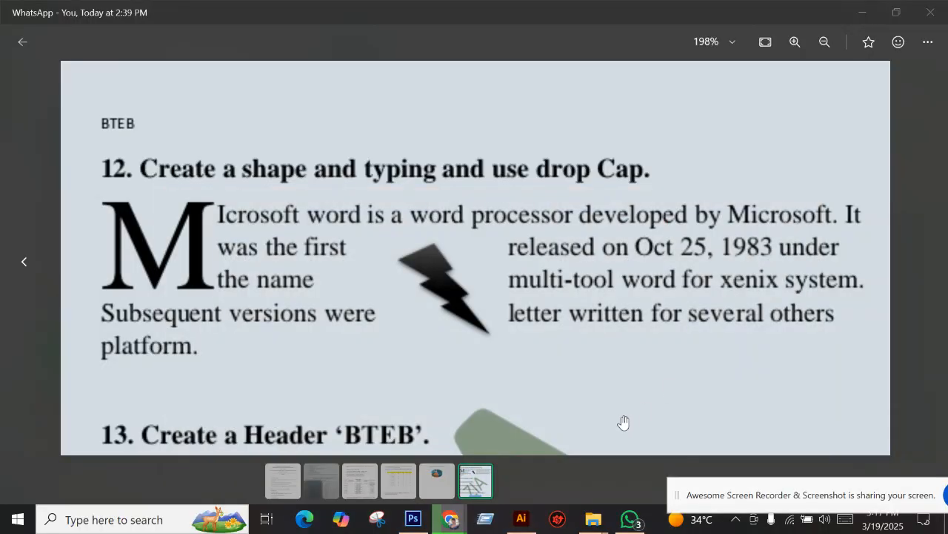
mouse_move(450, 519)
click(397, 433)
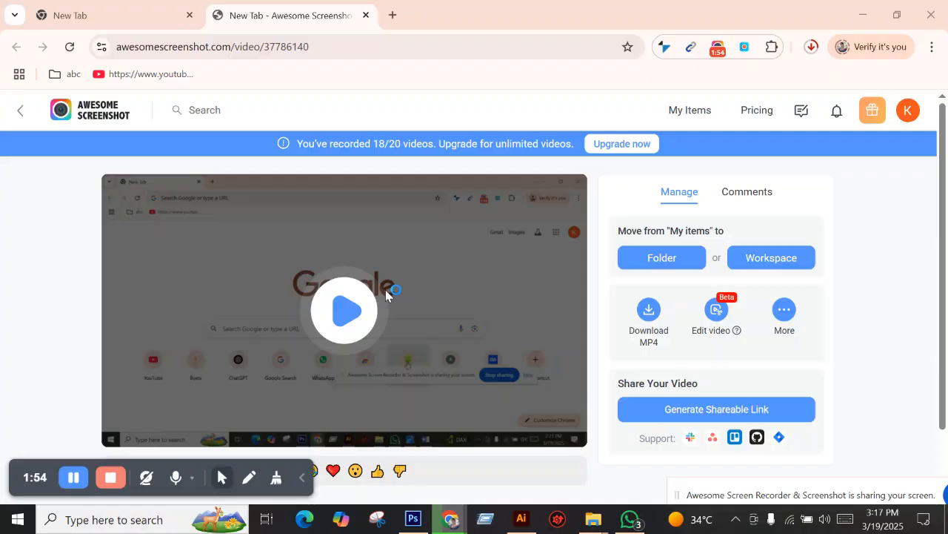
Open Microsoft Edge, dismiss its recommended browser settings prompt and keep only one new tab open.
click(306, 522)
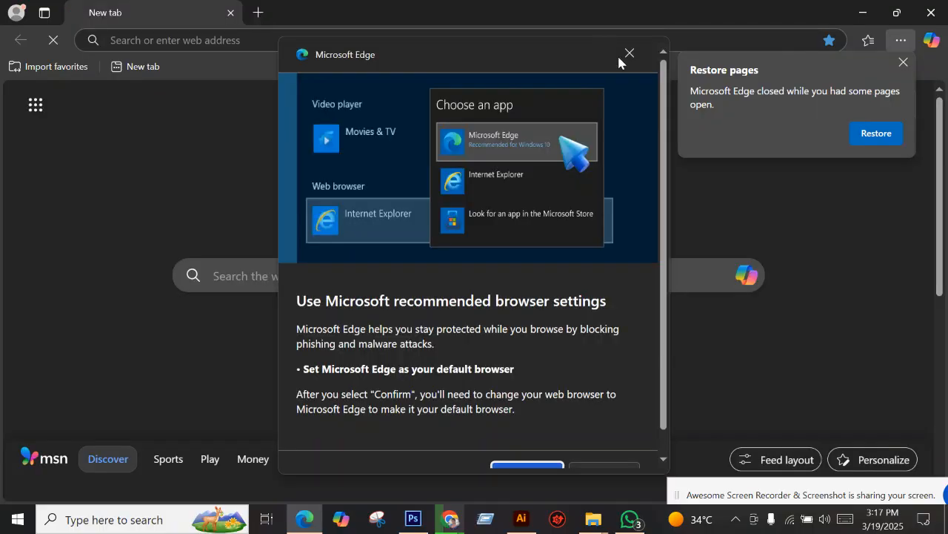
click(629, 54)
click(258, 13)
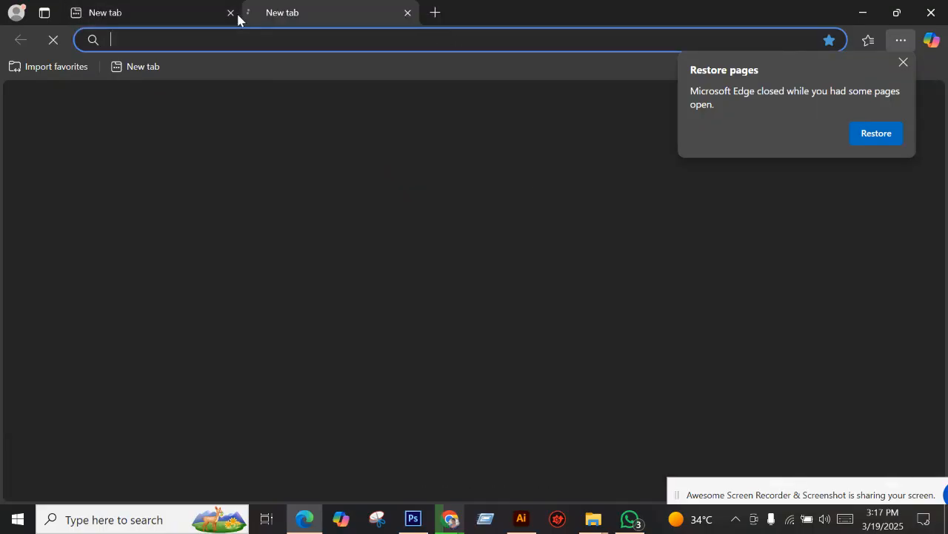
click(230, 13)
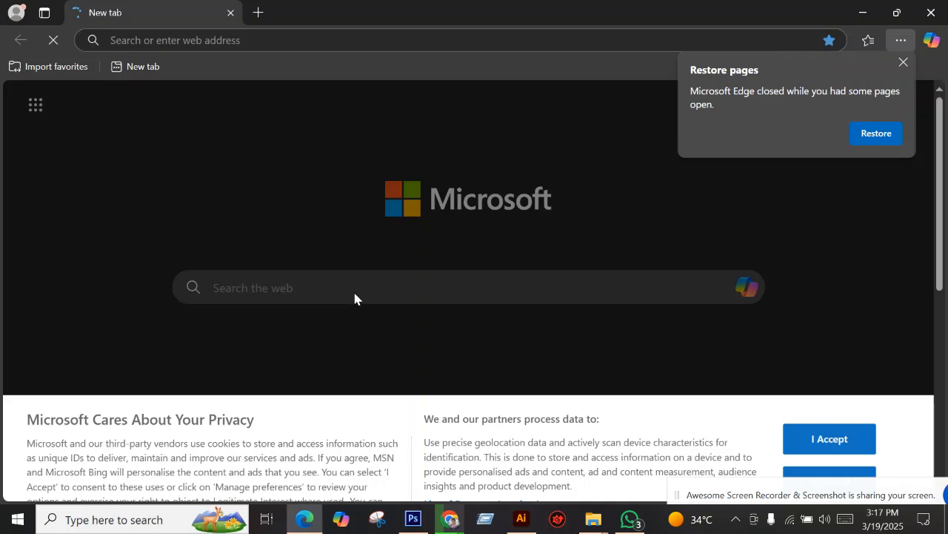
Allow all cookies in the privacy preferences and enter "MAN" in the web search box.
click(882, 475)
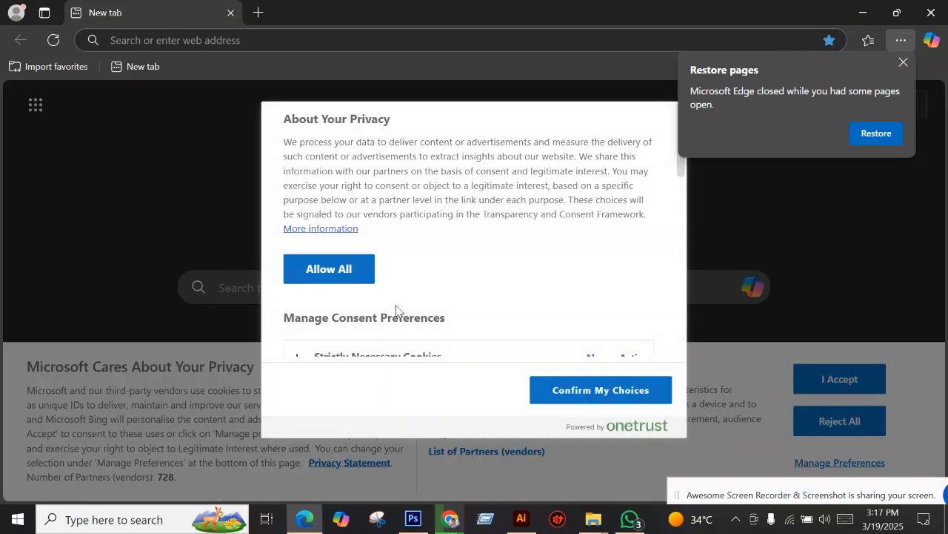
click(337, 275)
click(298, 289)
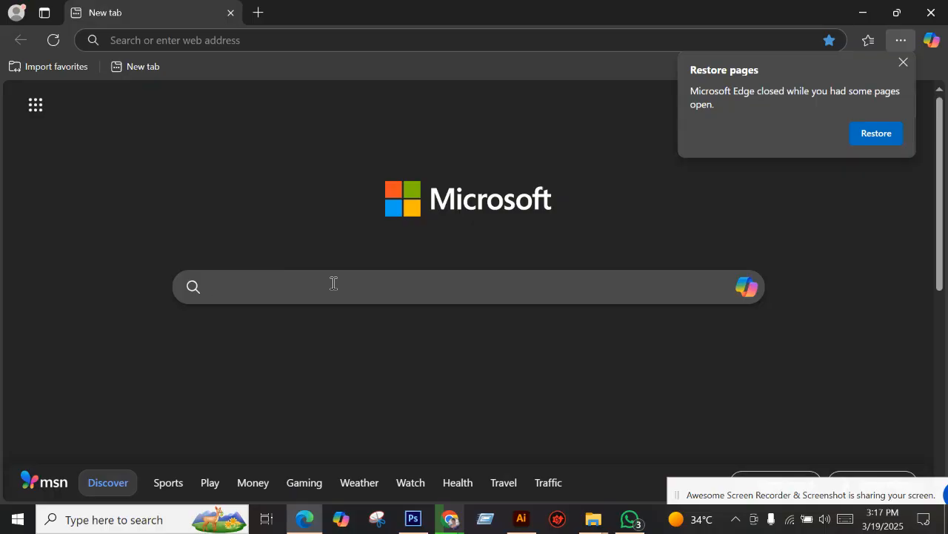
text(MAN)
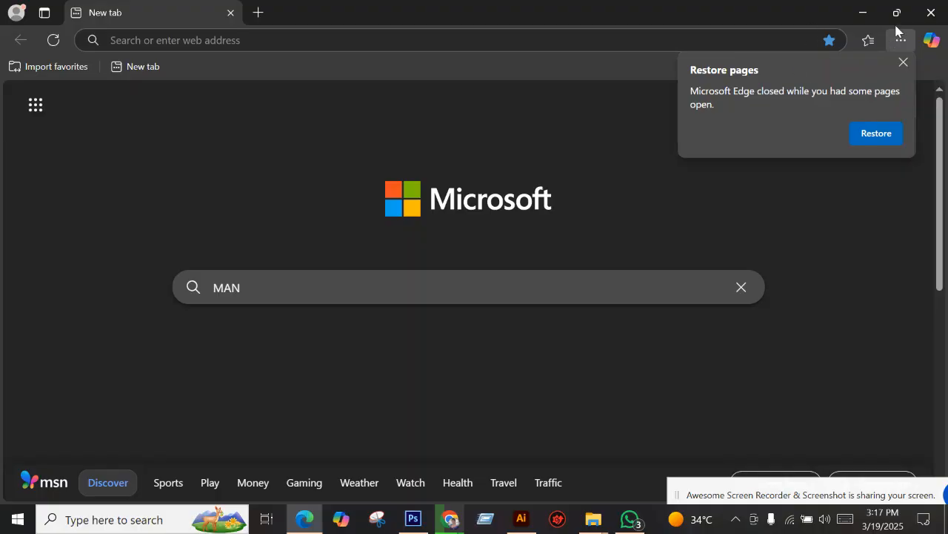
Close Microsoft Edge without running the search.
click(854, 22)
click(855, 22)
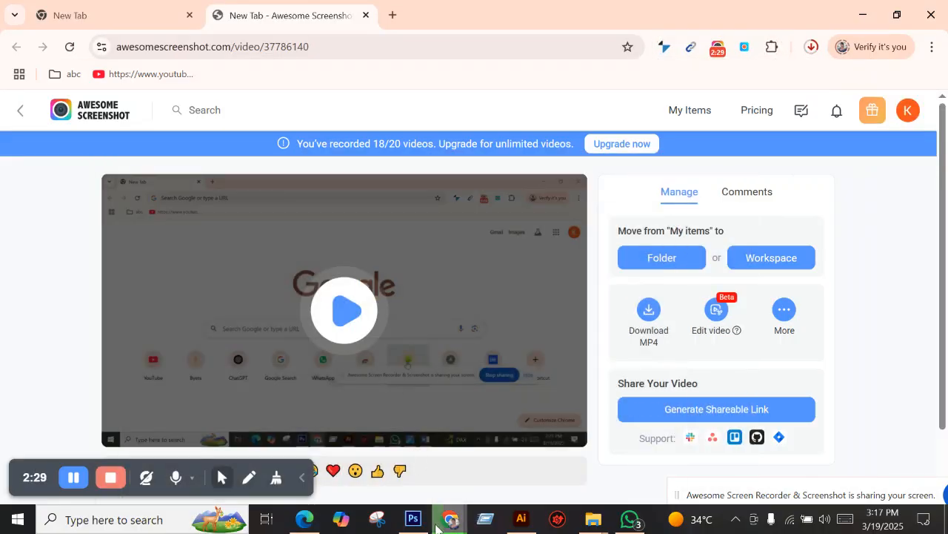
mouse_move(424, 528)
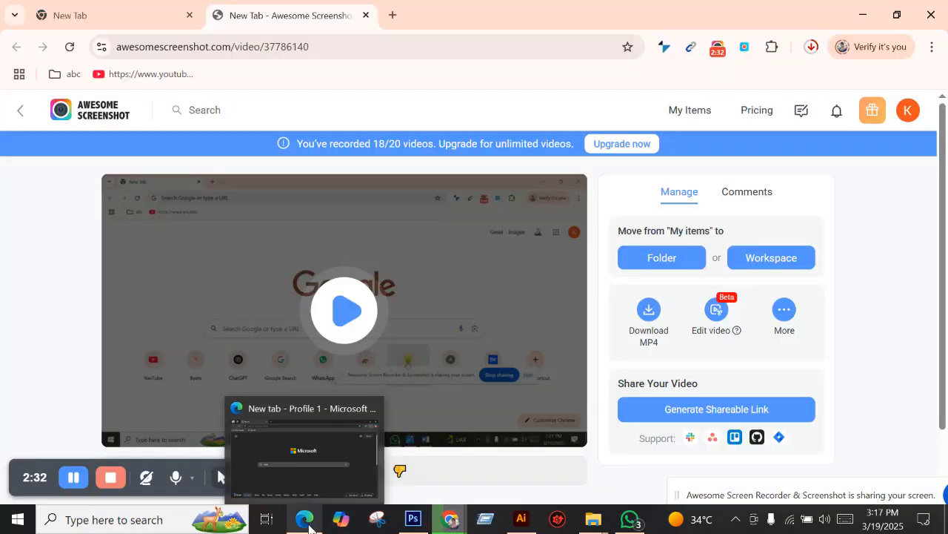
click(306, 521)
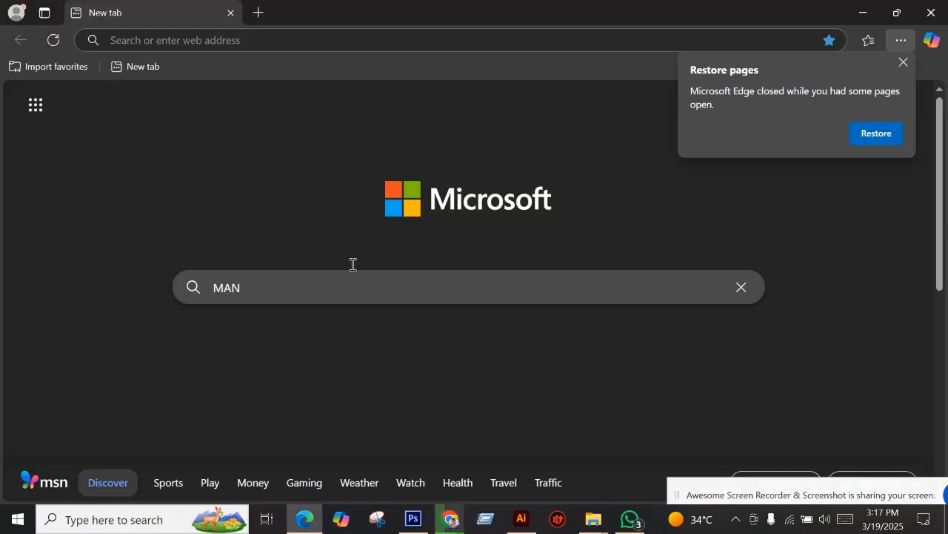
click(931, 13)
Try to close Chrome, but choose to continue the download that is in progress.
click(931, 14)
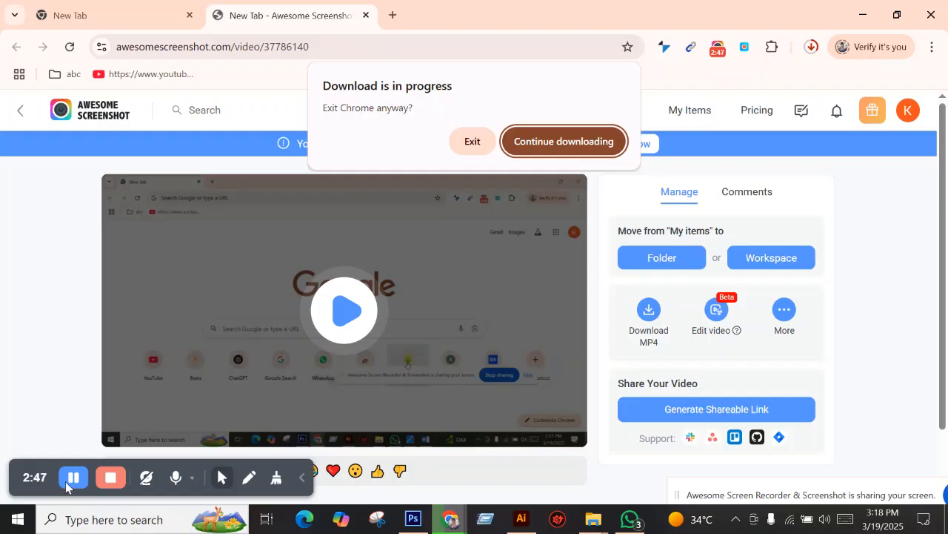
click(459, 517)
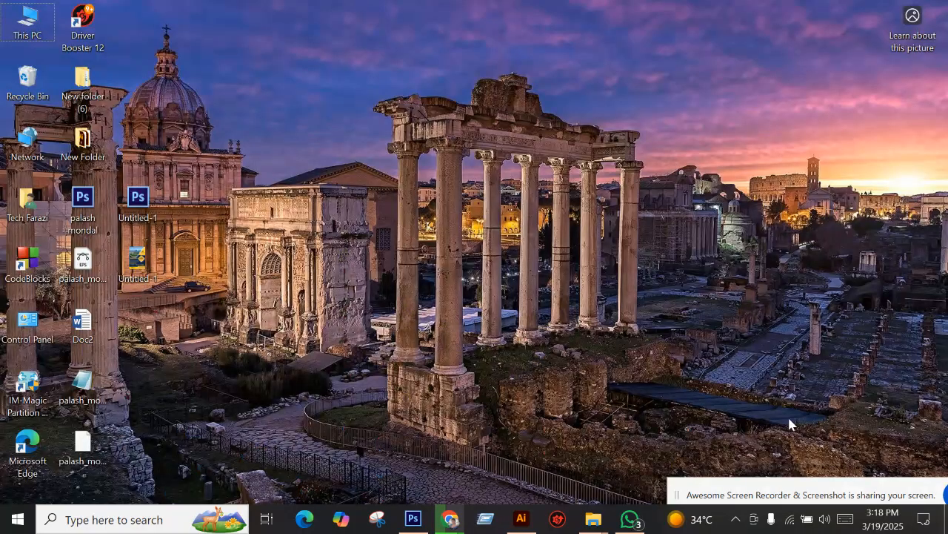
click(374, 473)
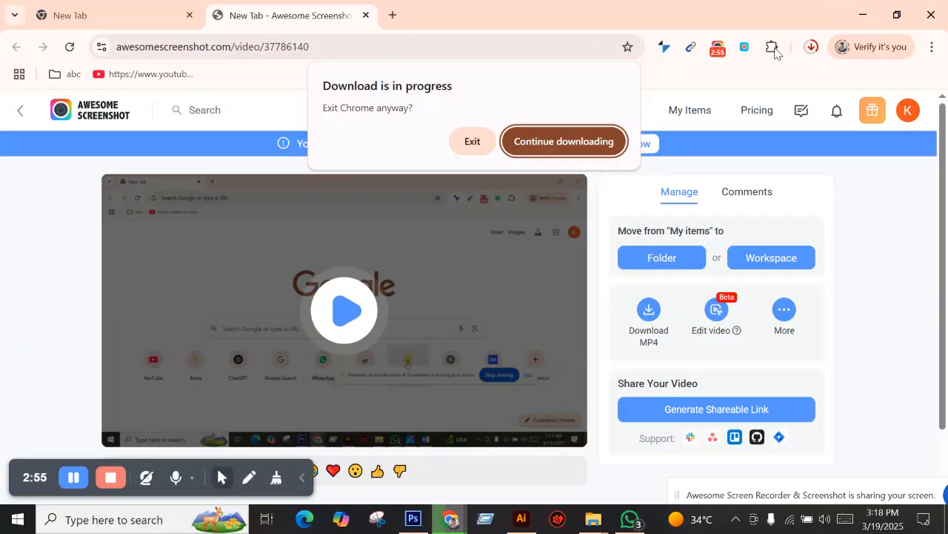
click(531, 148)
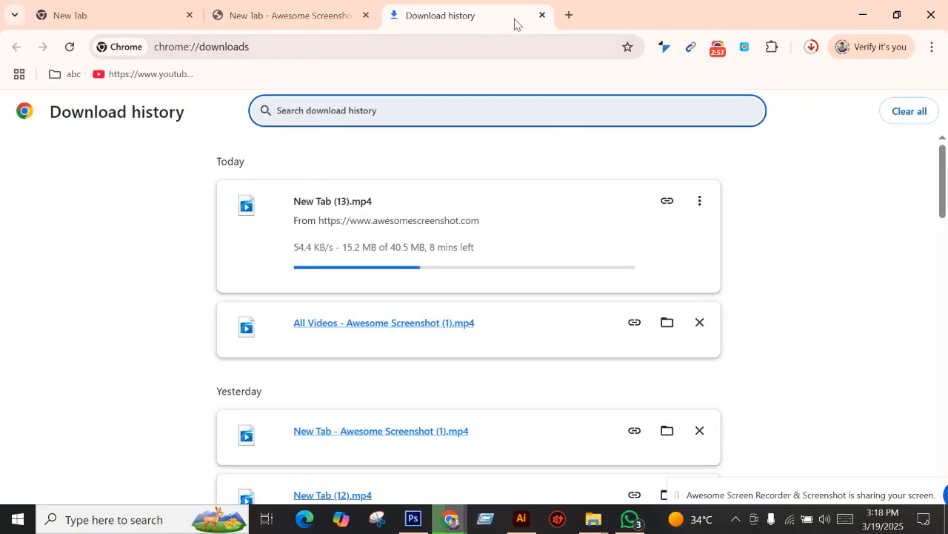
click(341, 26)
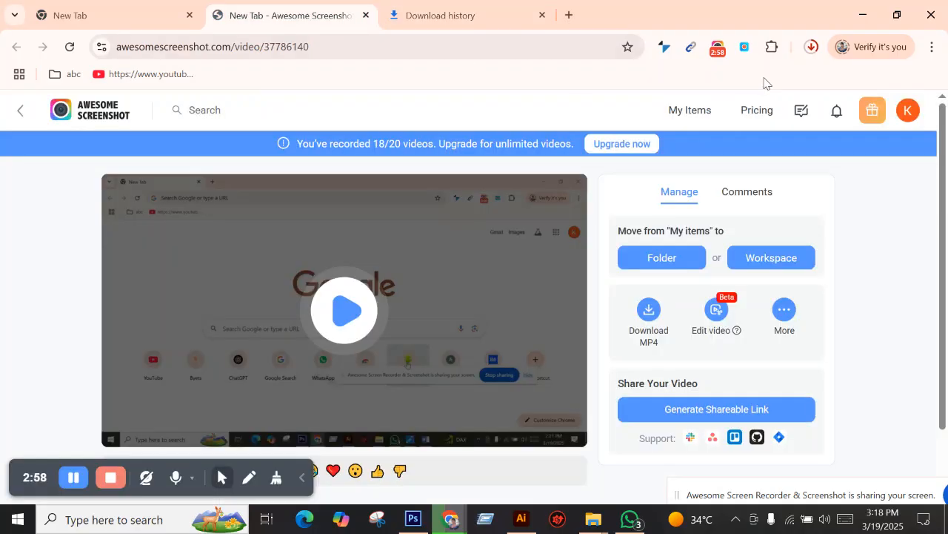
click(716, 50)
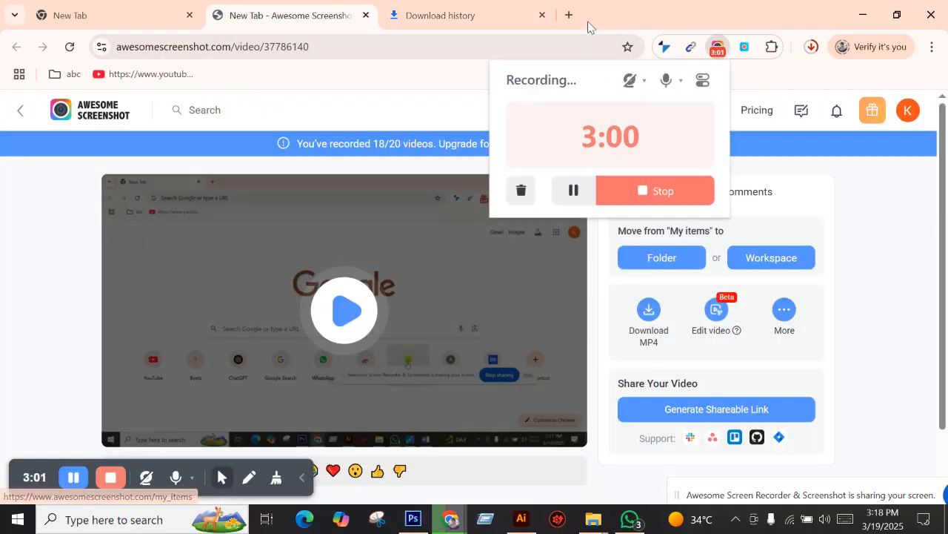
Run the "man picture png" Google search in a new Chrome tab and look through the image results.
click(569, 15)
click(405, 290)
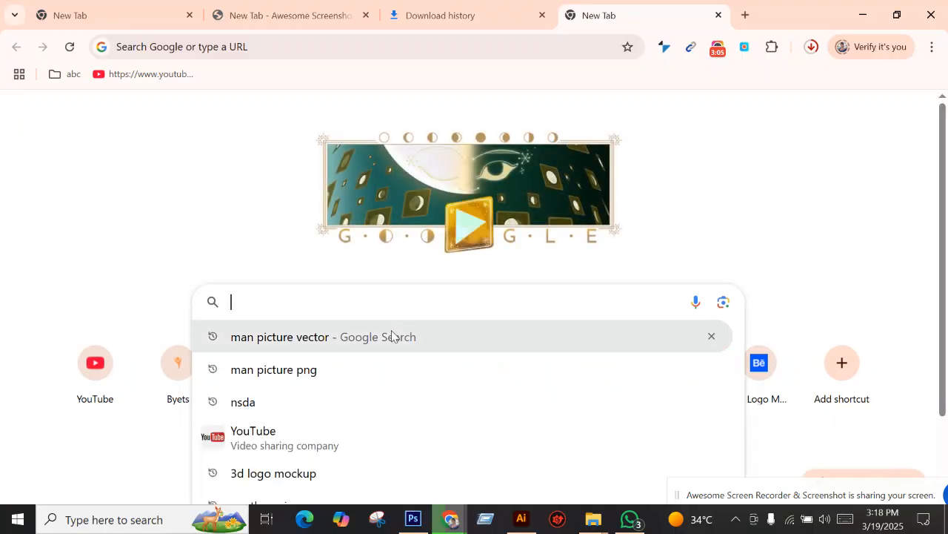
click(366, 369)
scroll(417, 438, down, 3)
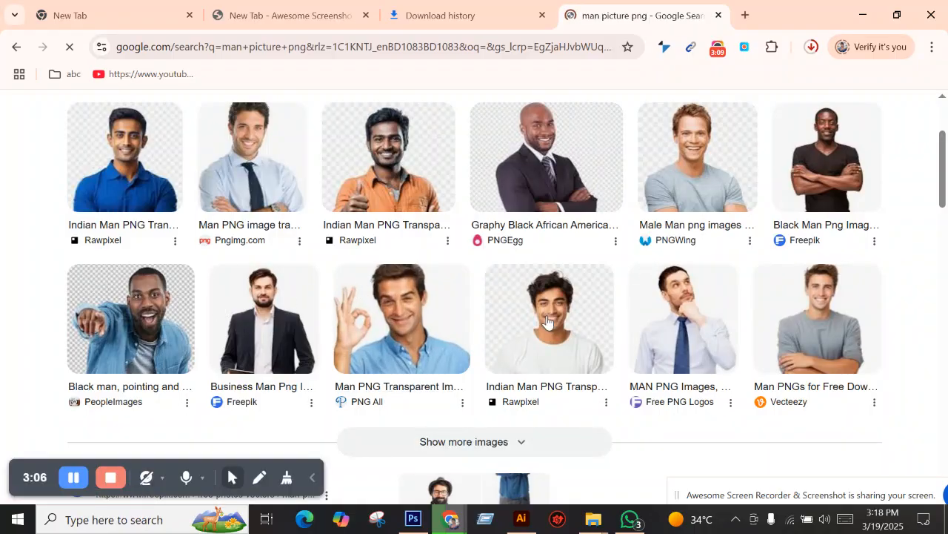
scroll(370, 252, up, 1)
scroll(215, 318, down, 2)
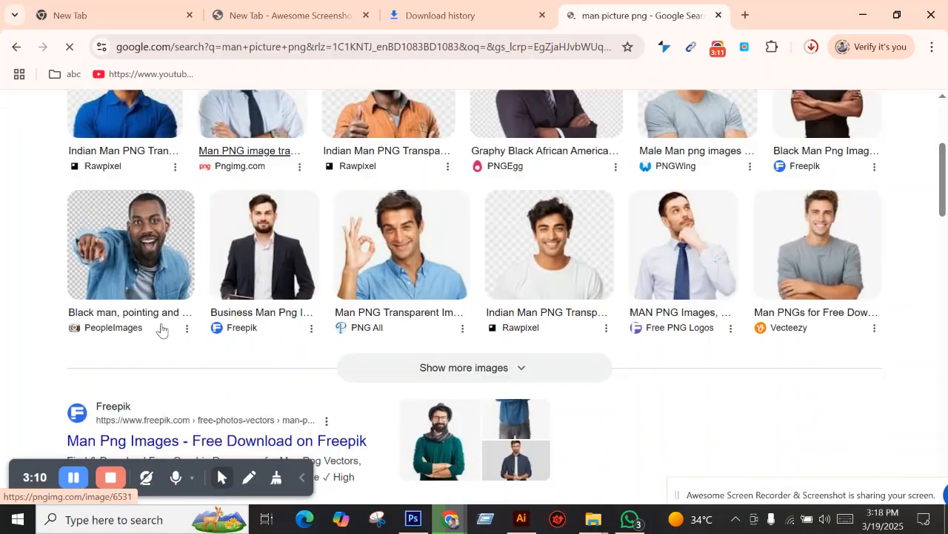
Open Freepik's Man Png results from the search page and view the full-length photo of the man with crossed arms.
scroll(283, 278, down, 2)
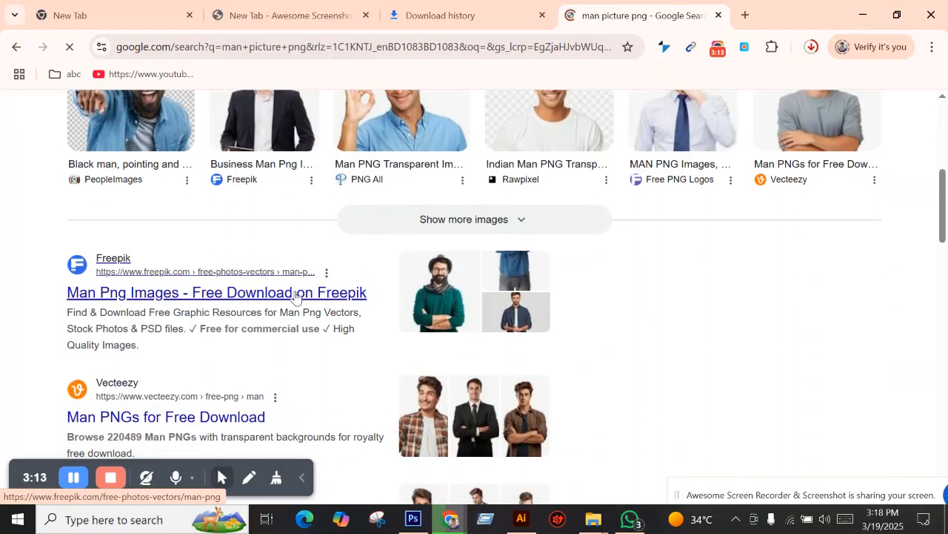
click(302, 295)
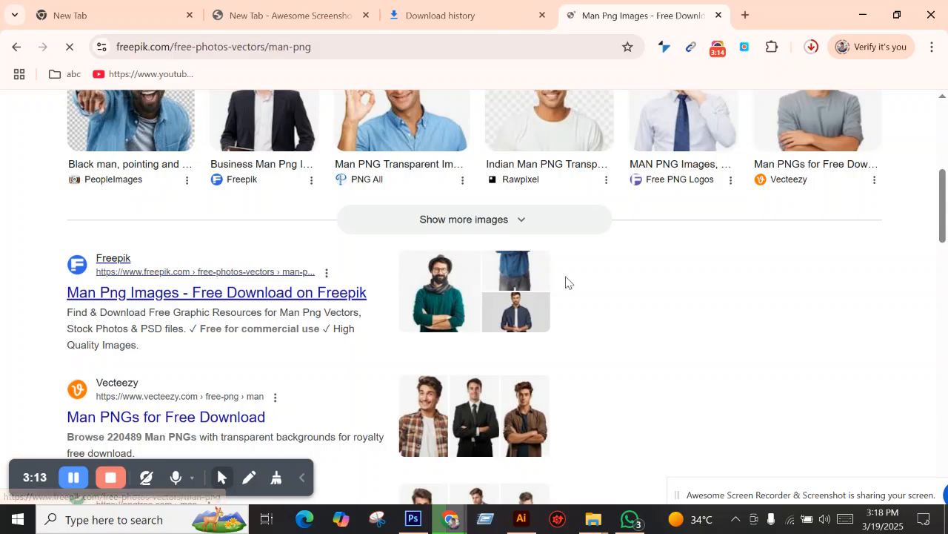
scroll(568, 285, down, 2)
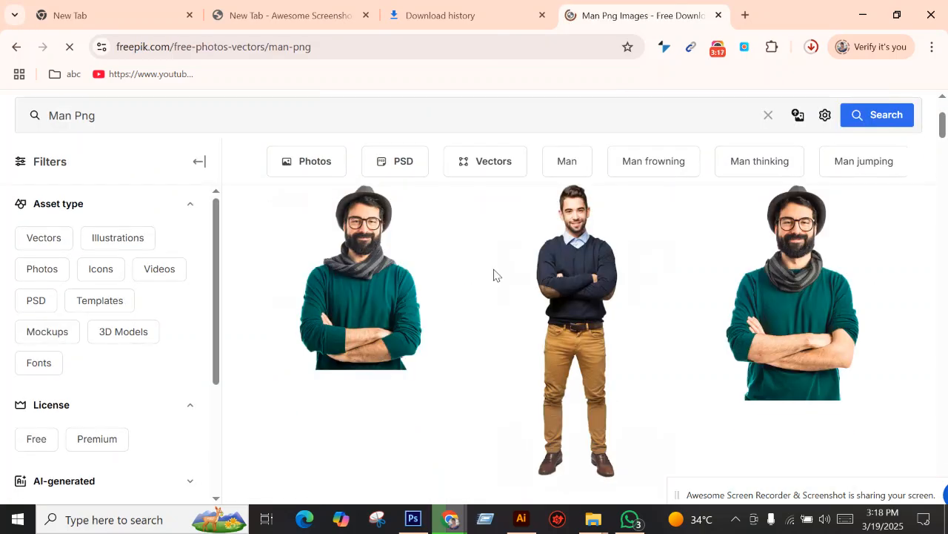
scroll(749, 289, up, 3)
click(633, 398)
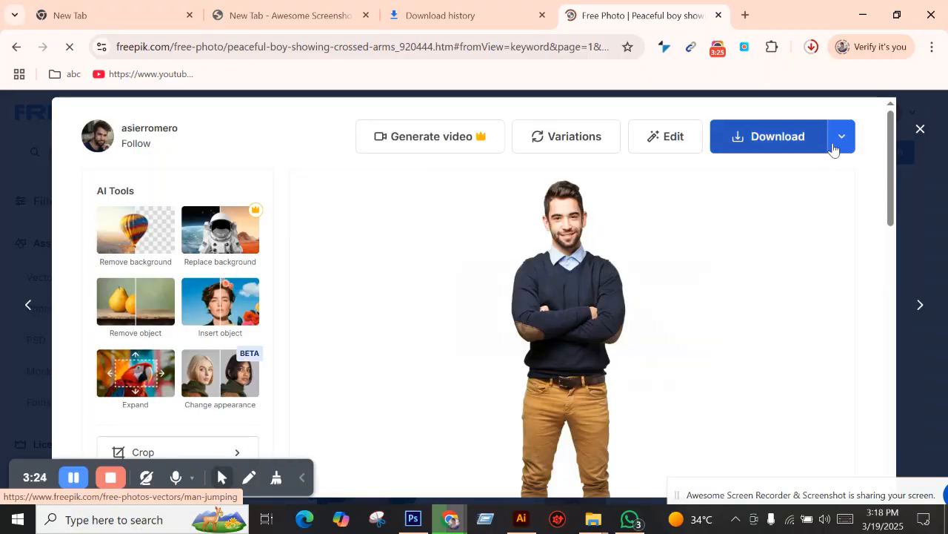
Download the crossed-arms man photo in the default size, check its download progress and minimize the browser.
click(835, 148)
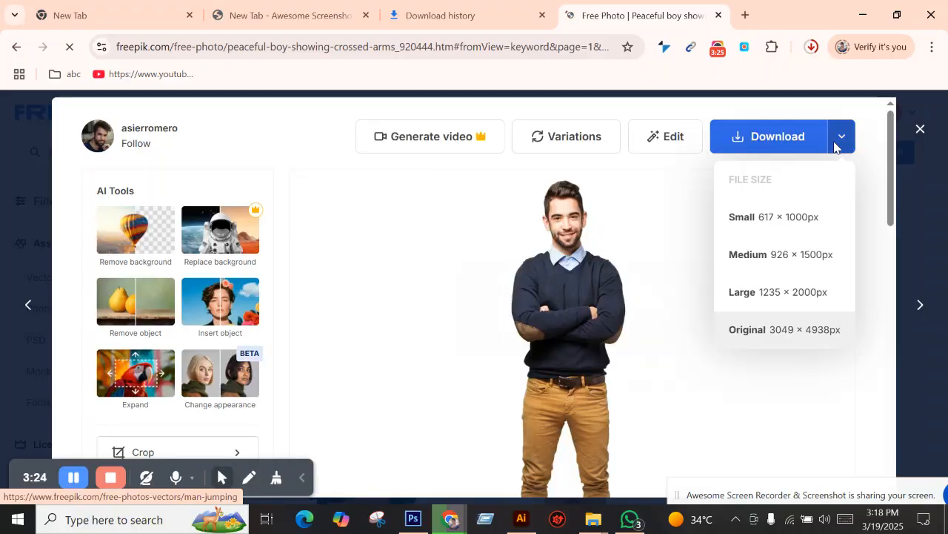
click(772, 138)
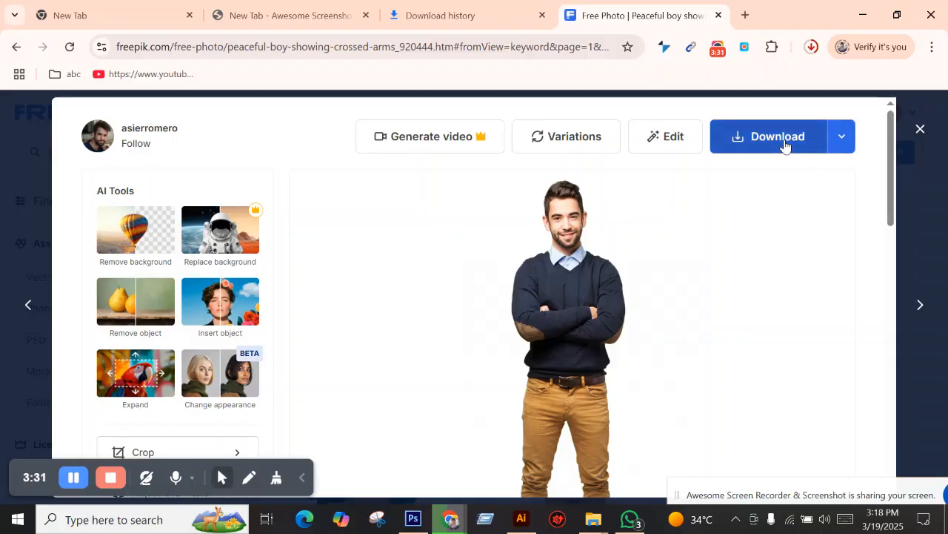
click(785, 145)
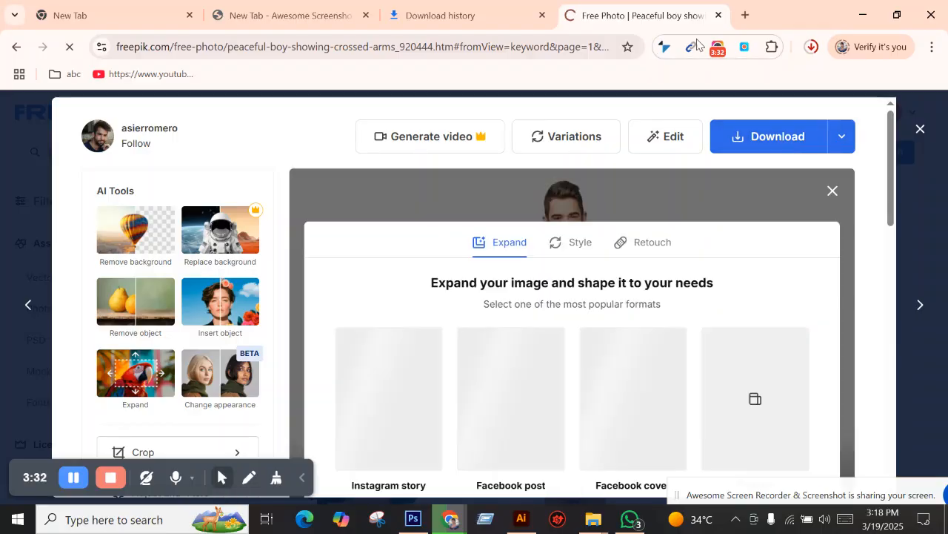
click(811, 49)
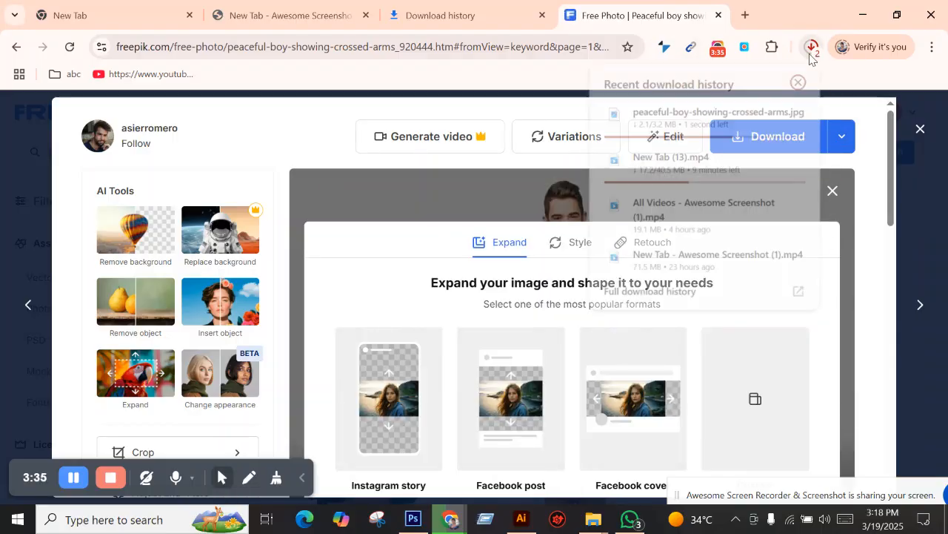
click(863, 15)
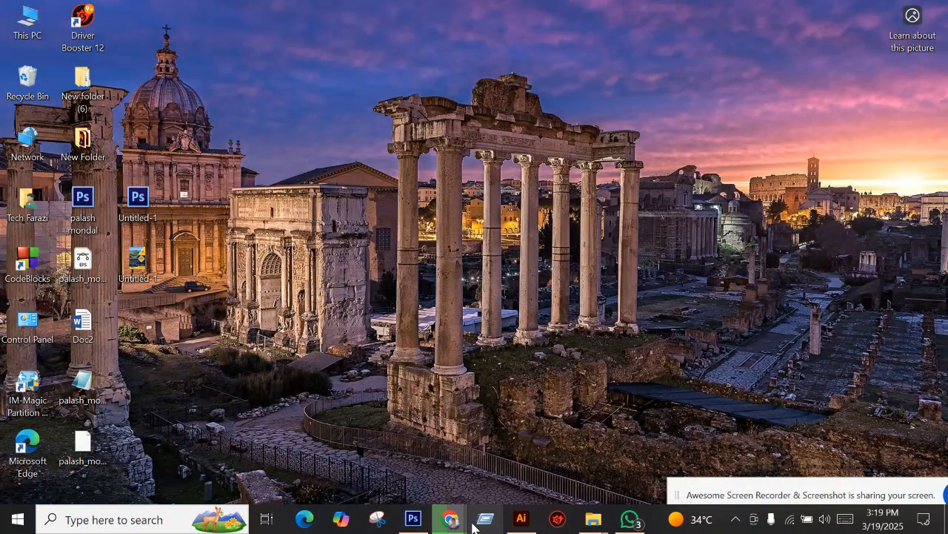
Switch to Illustrator, place peaceful-boy-showing-crossed-arms from the Downloads folder and position it beside the artboard.
click(521, 521)
click(77, 14)
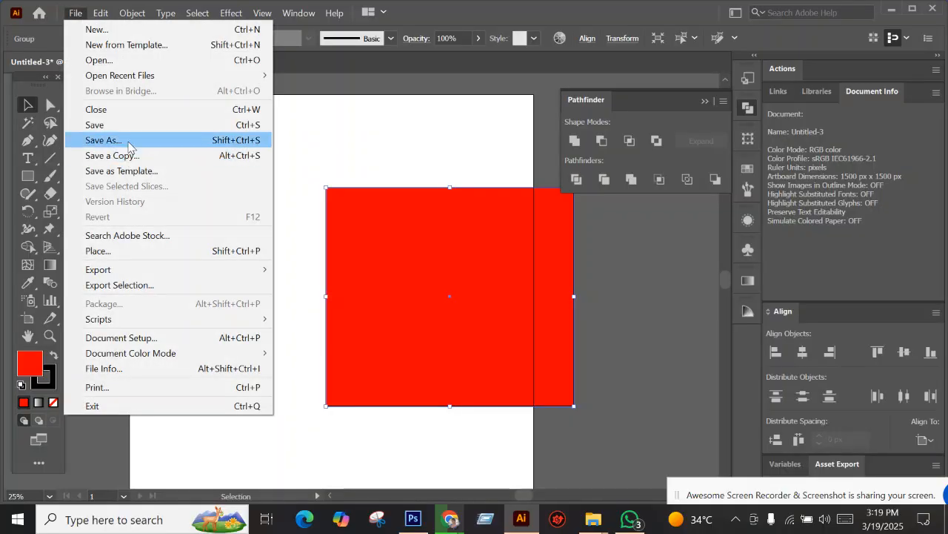
click(169, 250)
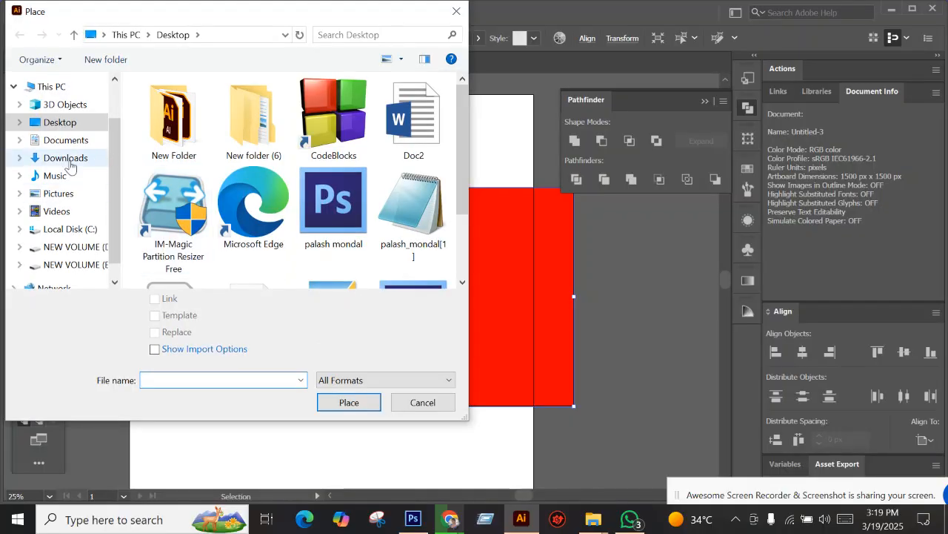
click(65, 157)
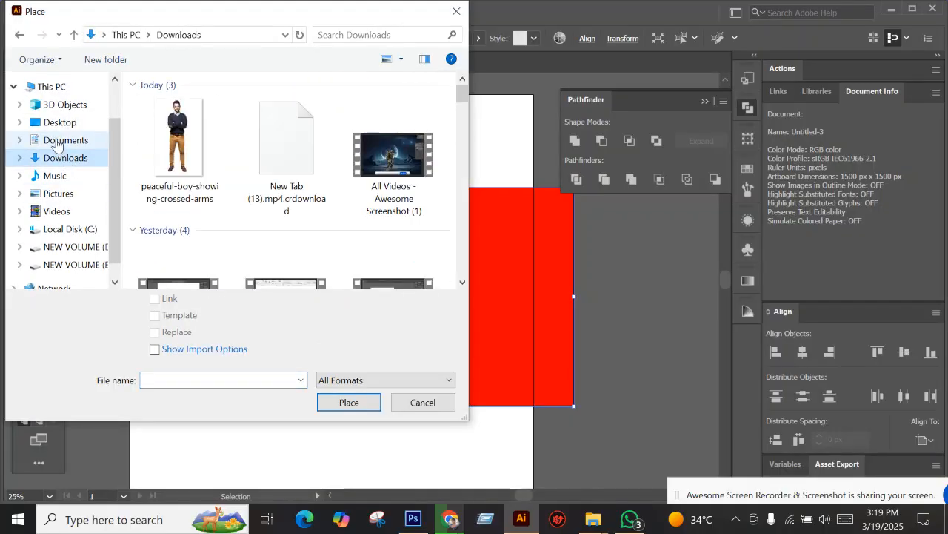
click(156, 134)
click(348, 403)
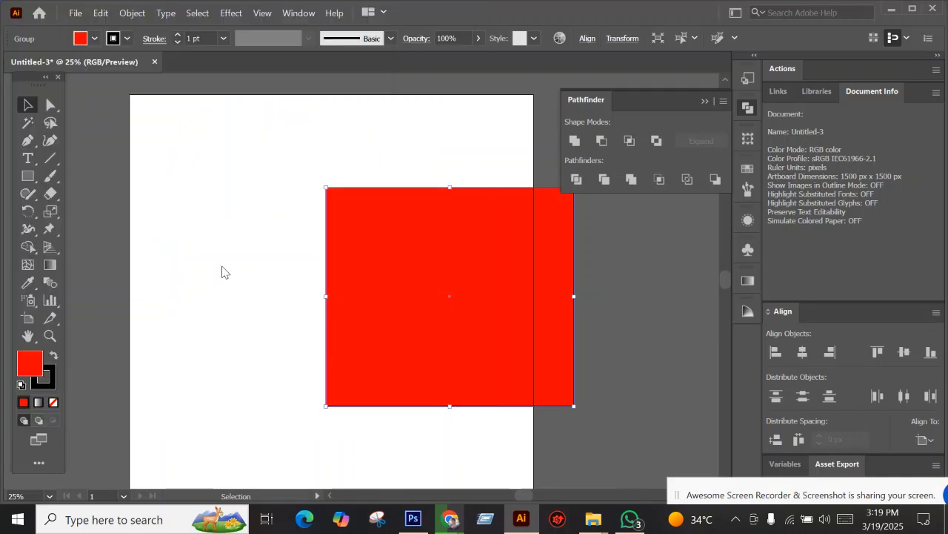
drag(131, 136, 294, 388)
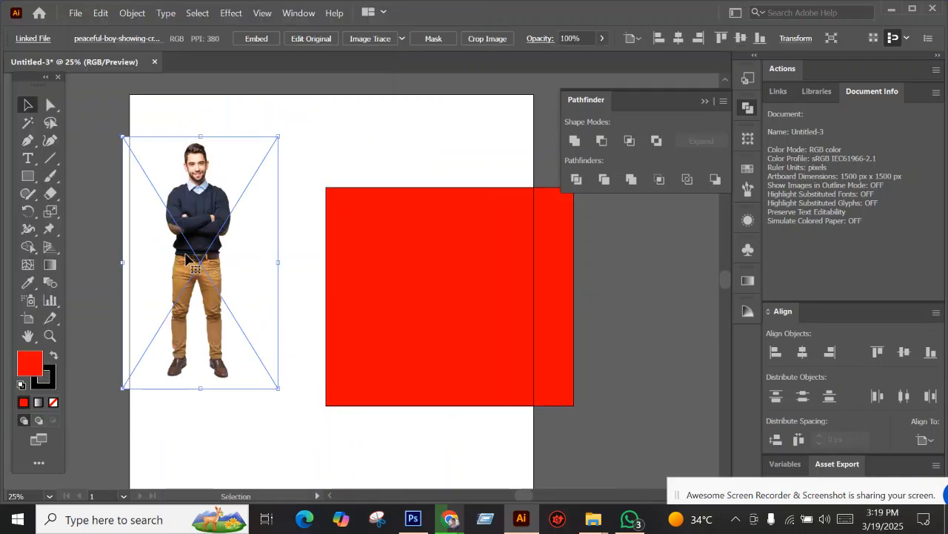
drag(192, 267, 244, 256)
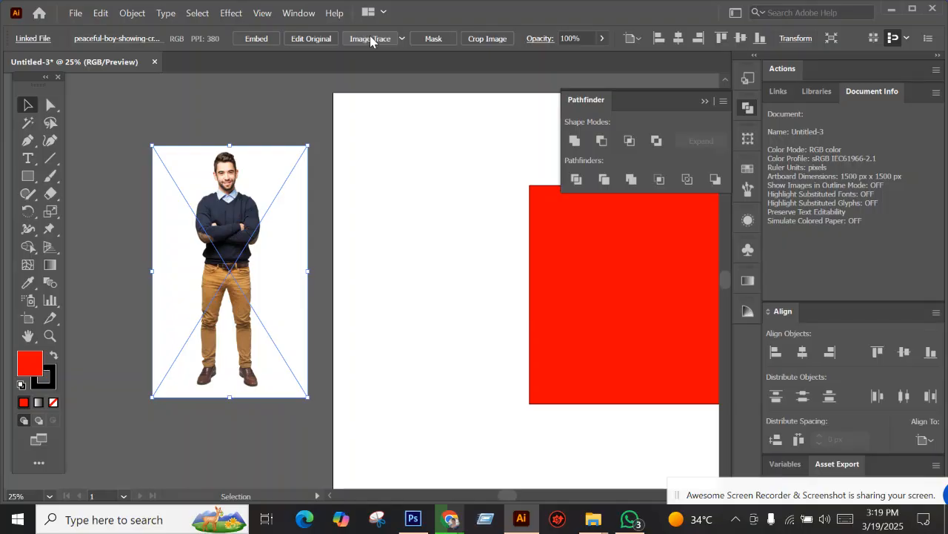
Run Image Trace on the placed photo of the man and apply the High Fidelity Photo preset.
click(370, 37)
click(552, 282)
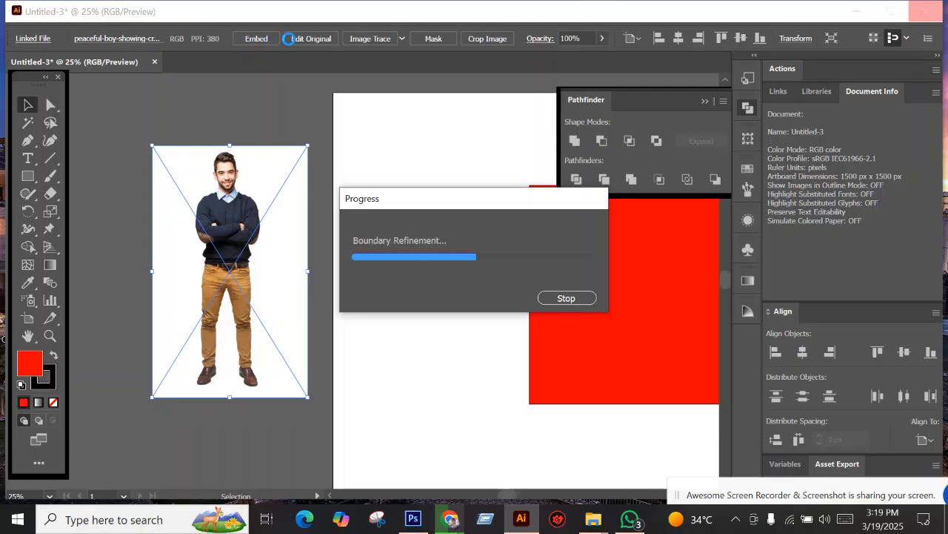
click(151, 41)
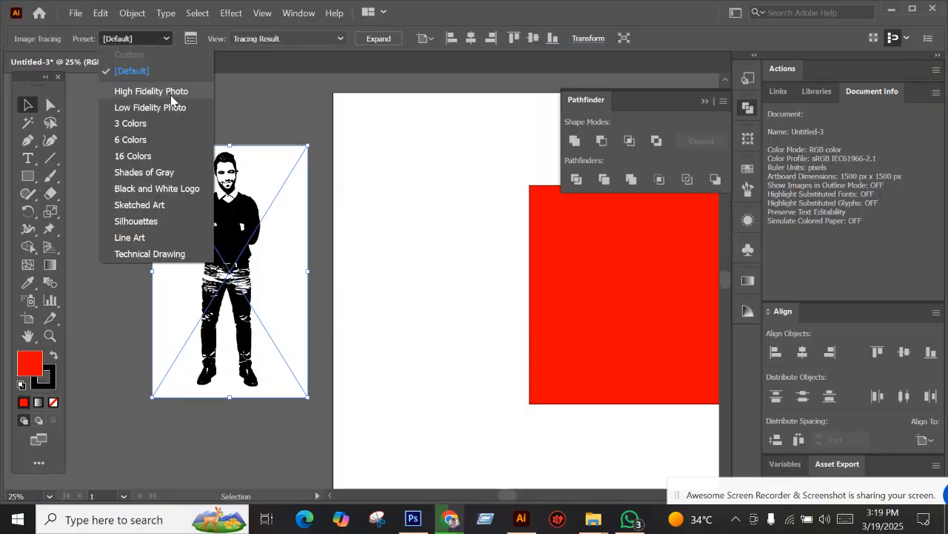
click(162, 92)
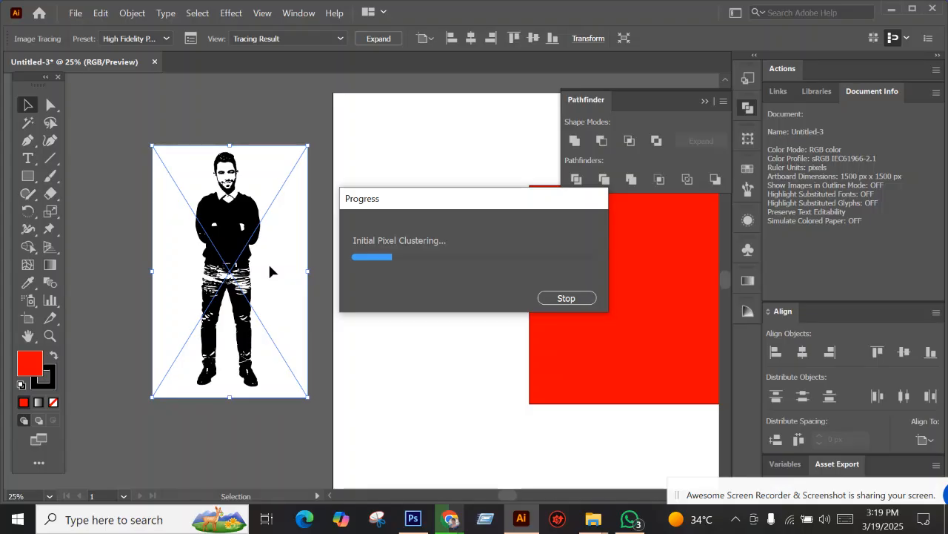
drag(435, 200, 391, 154)
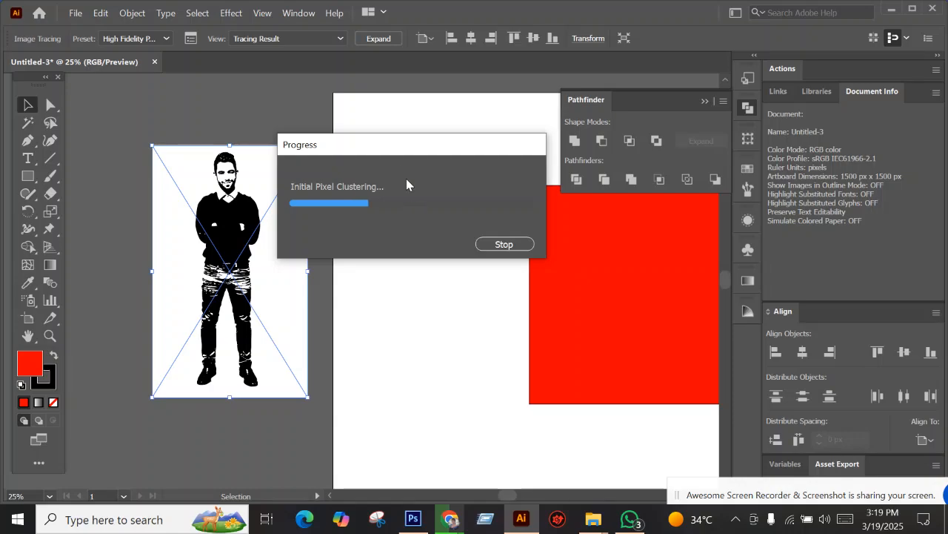
drag(385, 151, 335, 164)
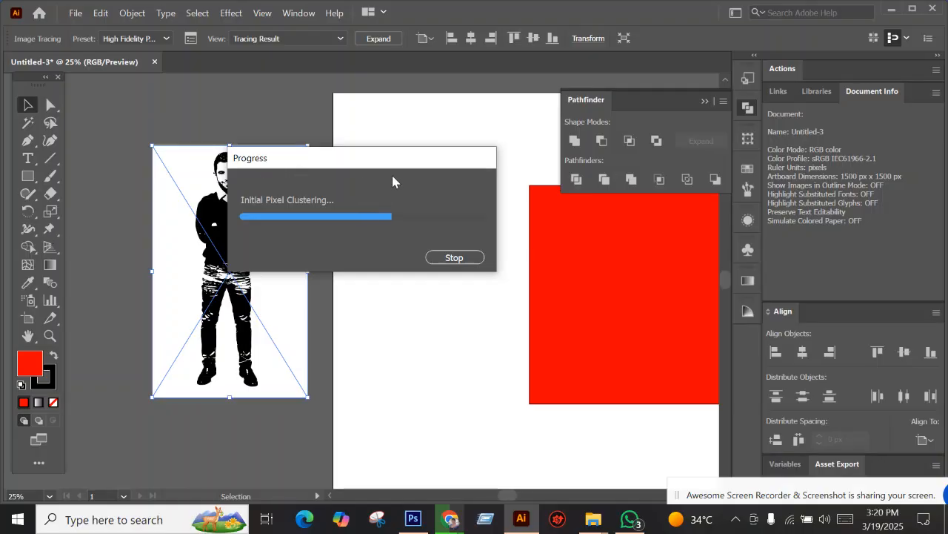
drag(382, 166, 355, 197)
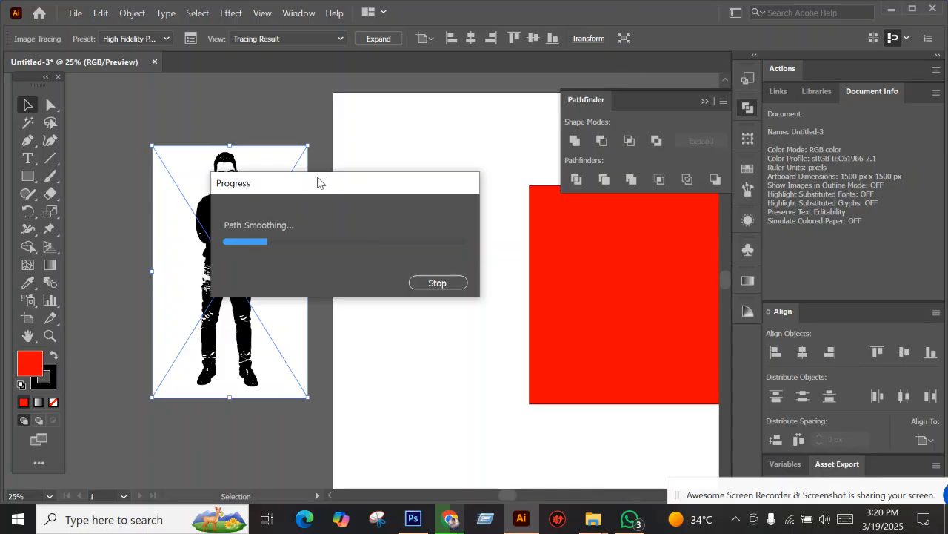
drag(346, 189, 477, 260)
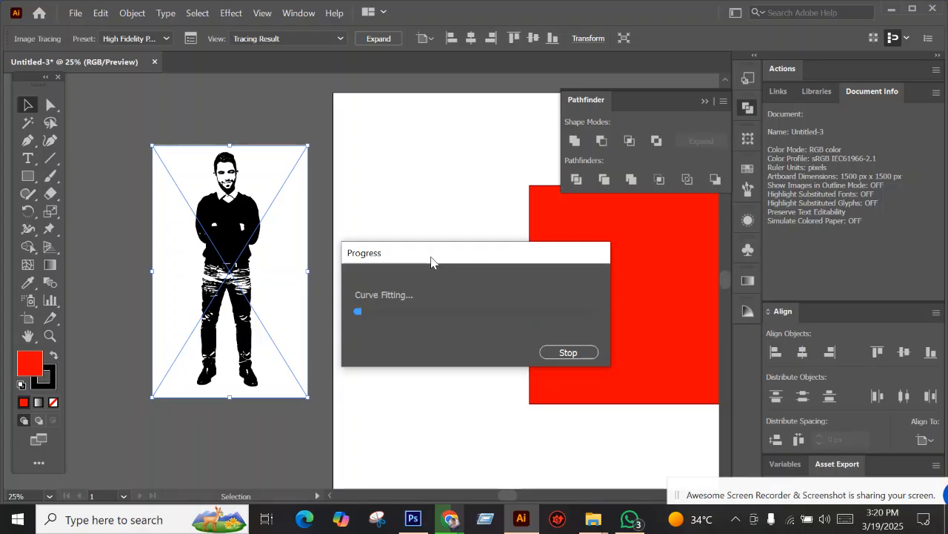
drag(431, 260, 398, 229)
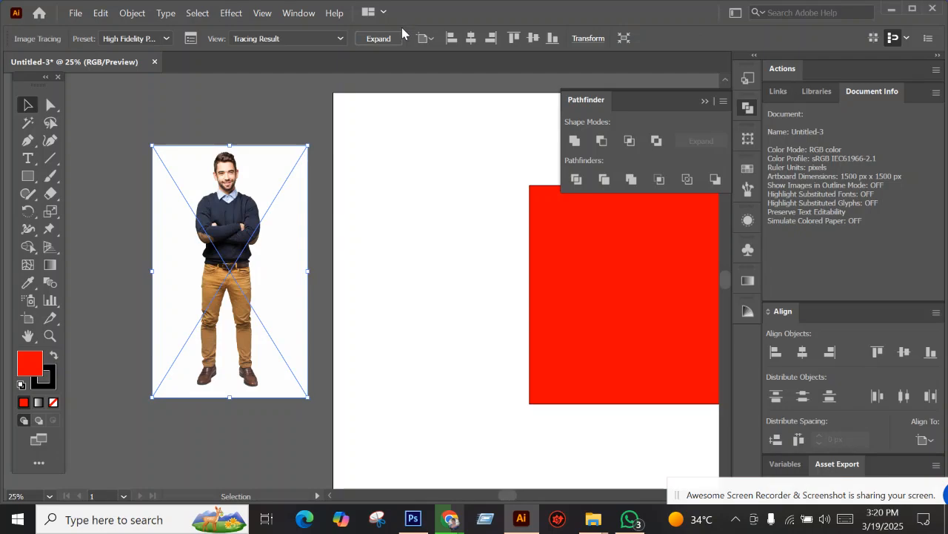
Expand the traced photo into vector paths, ungroup them and deselect everything.
click(264, 111)
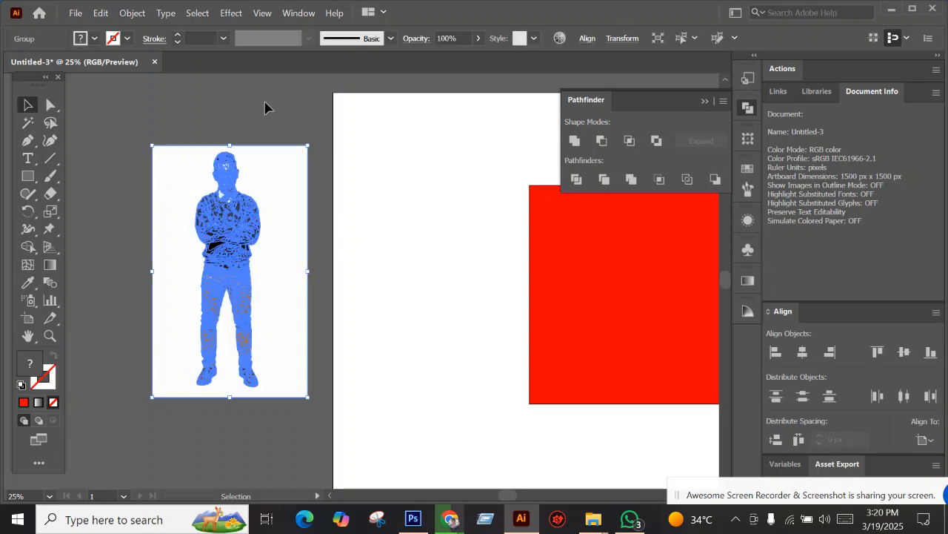
click(282, 155)
right_click(282, 154)
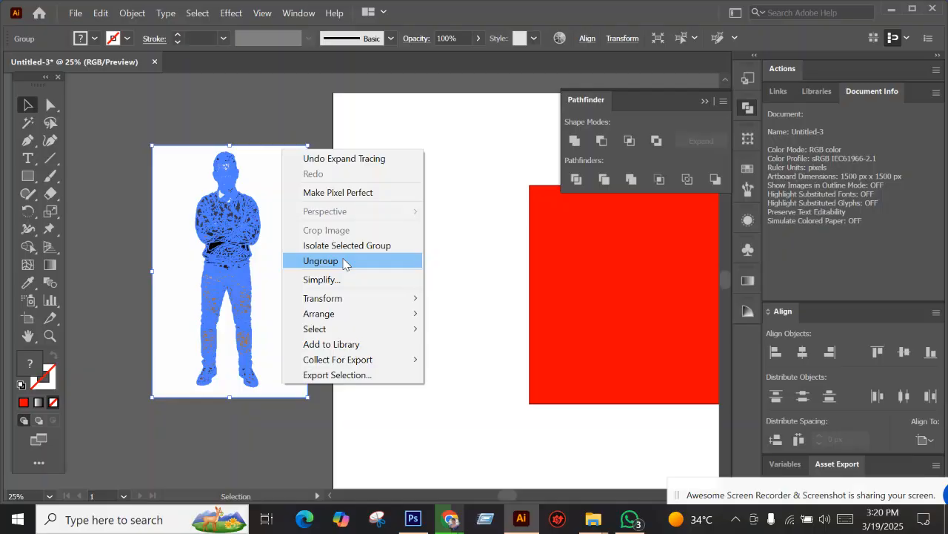
click(346, 260)
click(320, 167)
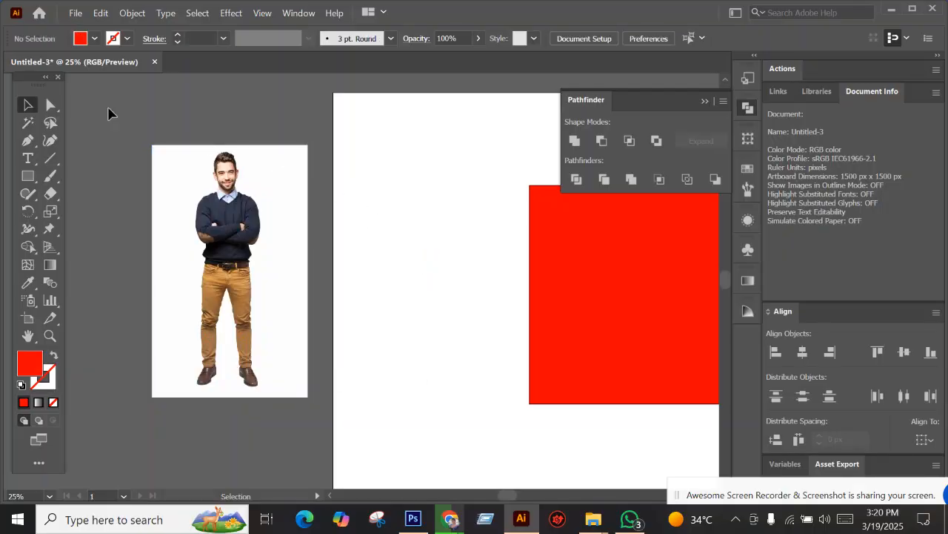
Delete the white background shape around the traced man and check the remaining paths by selecting the figure.
click(270, 166)
key(Delete)
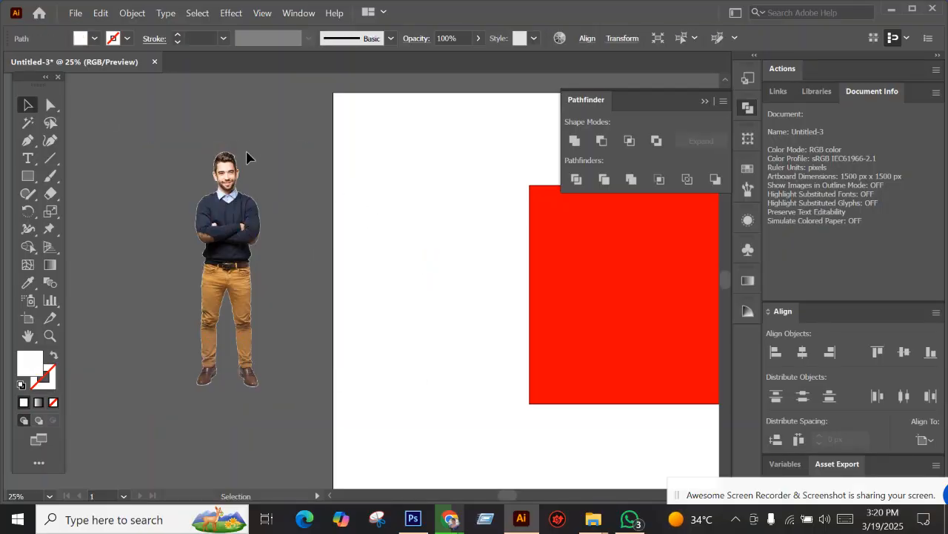
scroll(260, 196, up, 1)
scroll(260, 196, down, 1)
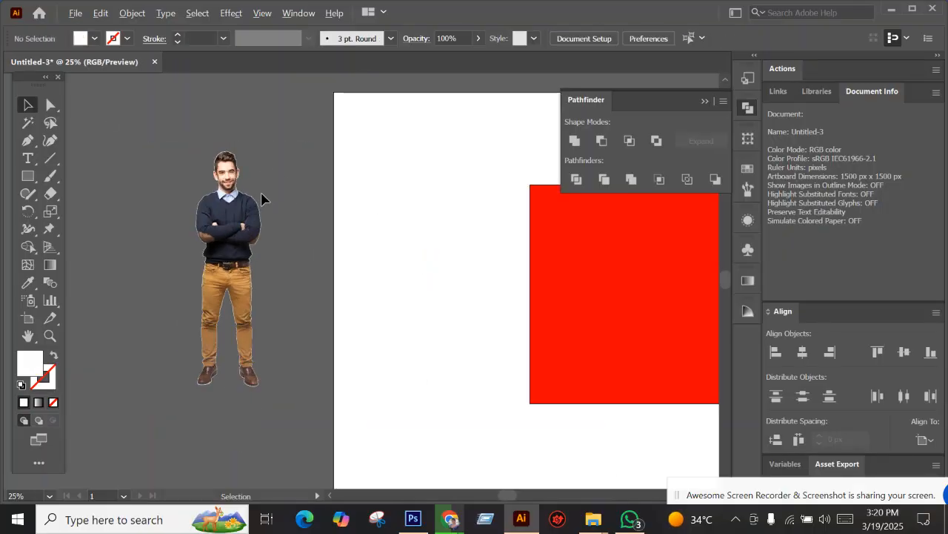
drag(260, 195, 275, 207)
drag(329, 415, 208, 201)
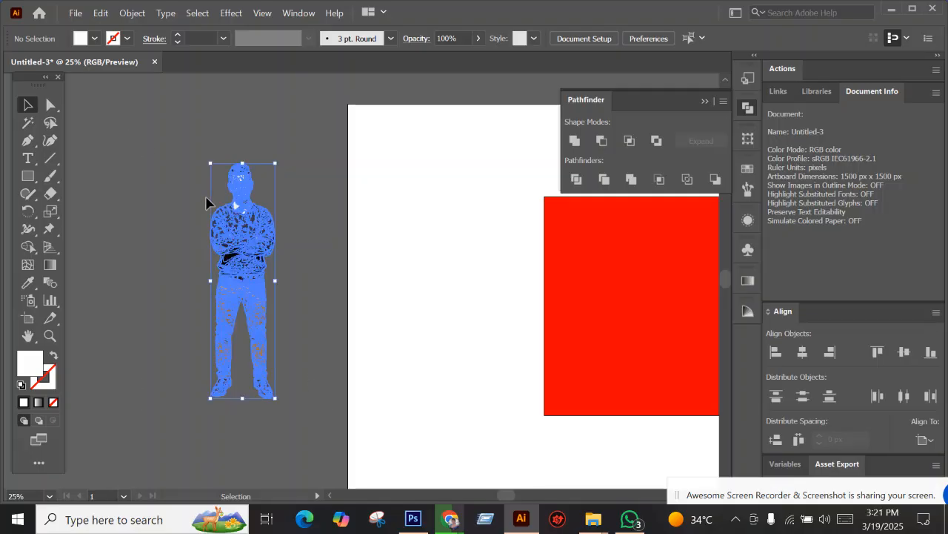
click(194, 141)
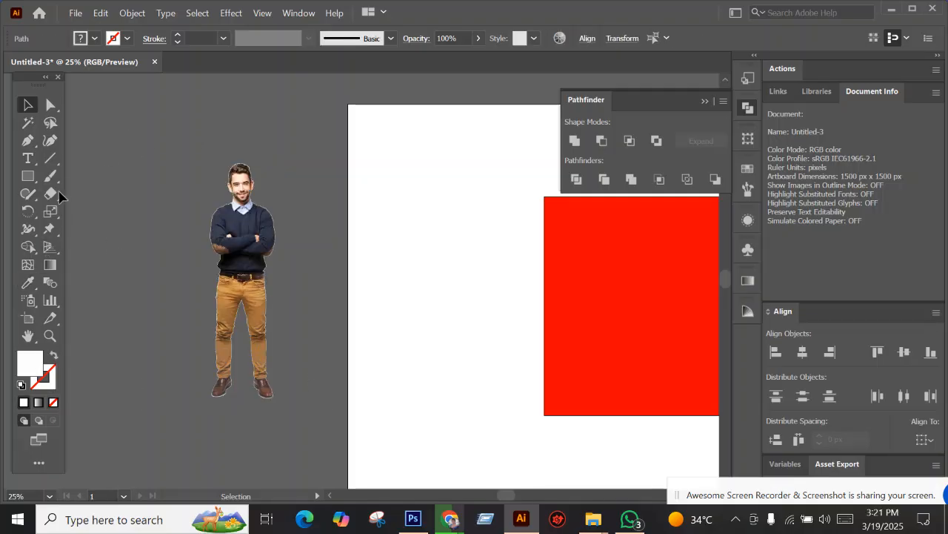
Select the whole figure and use the Puppet Warp tool to pull one foot outward from the other leg, then return to the Selection tool.
drag(193, 202, 300, 394)
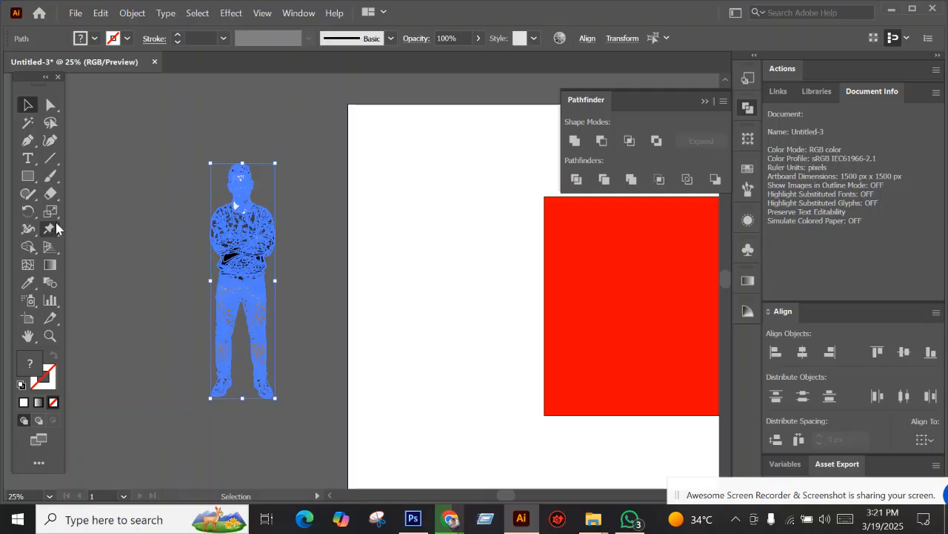
drag(57, 229, 74, 234)
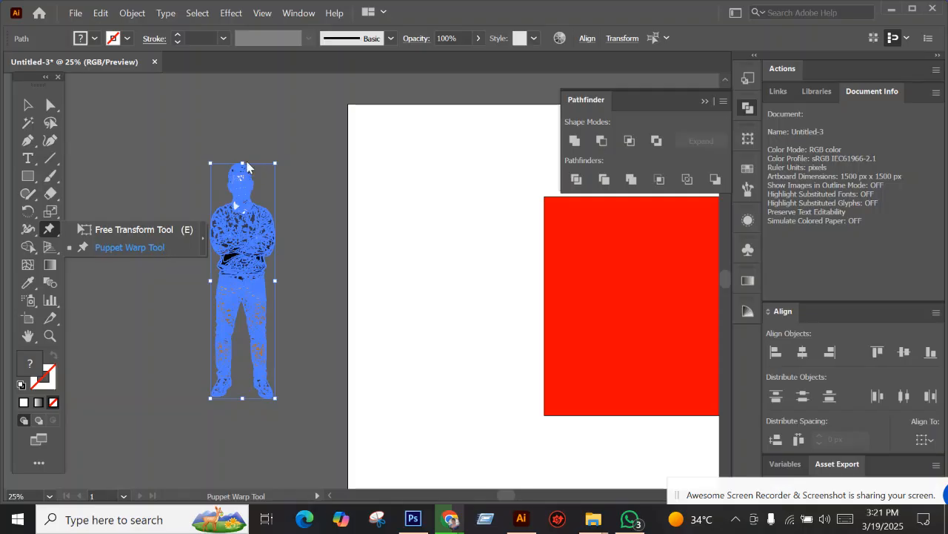
click(153, 246)
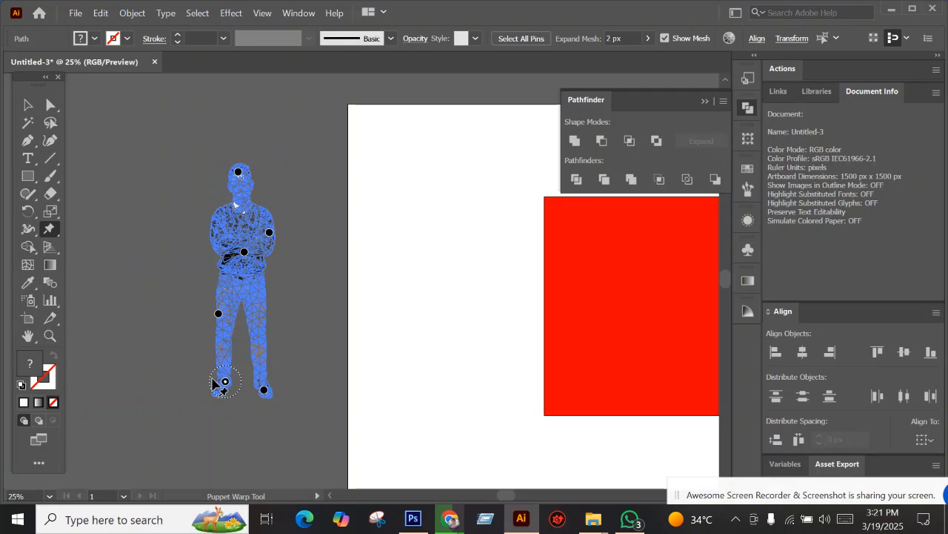
drag(225, 382, 191, 380)
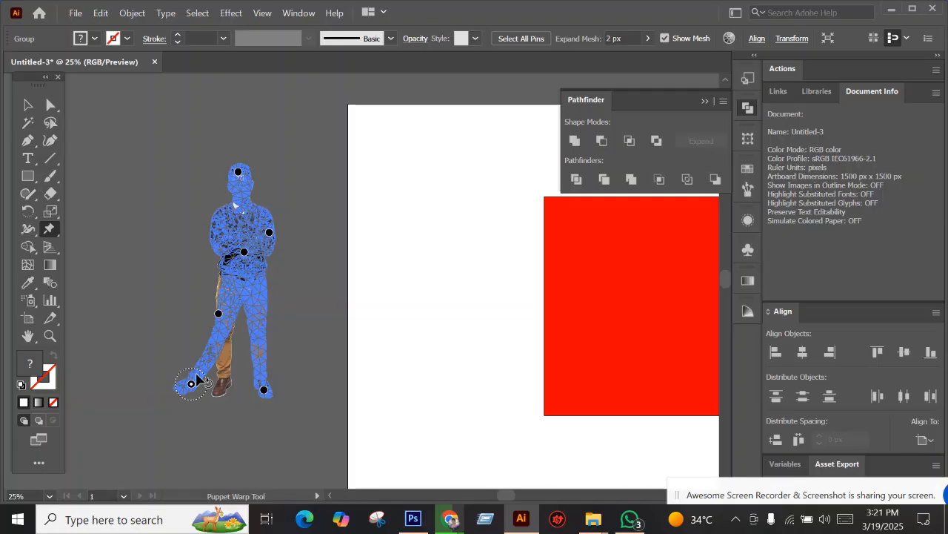
click(27, 104)
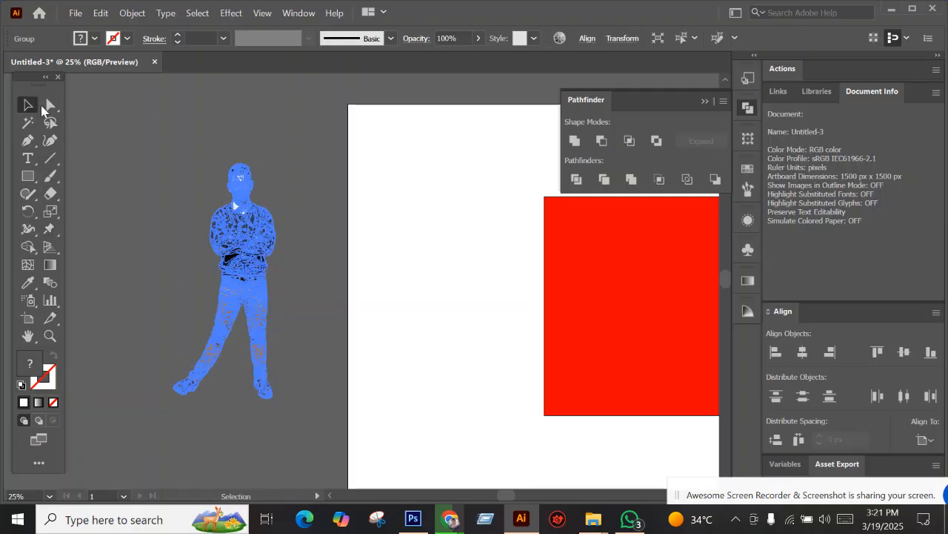
Move the traced man closer to the artboard, use the Puppet Warp tool to raise his other foot outward, and deselect him.
click(209, 117)
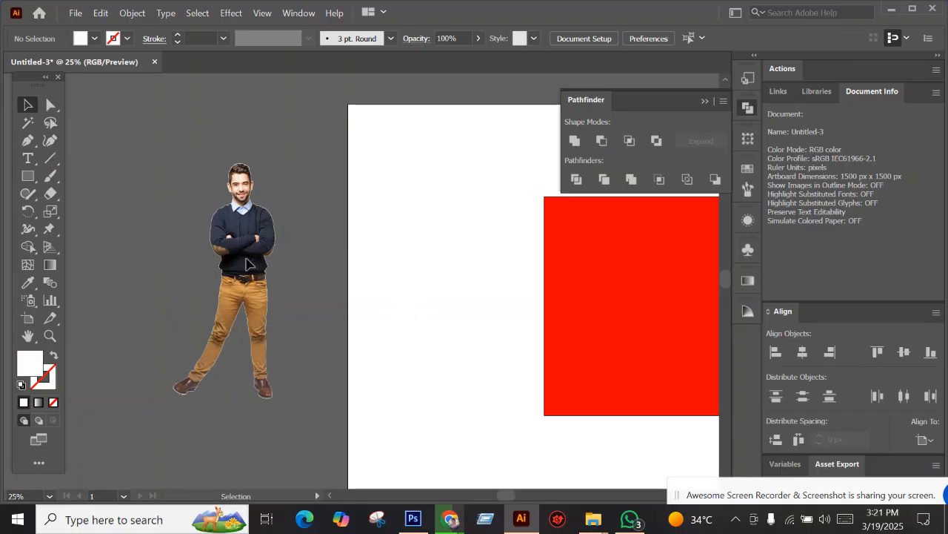
click(274, 319)
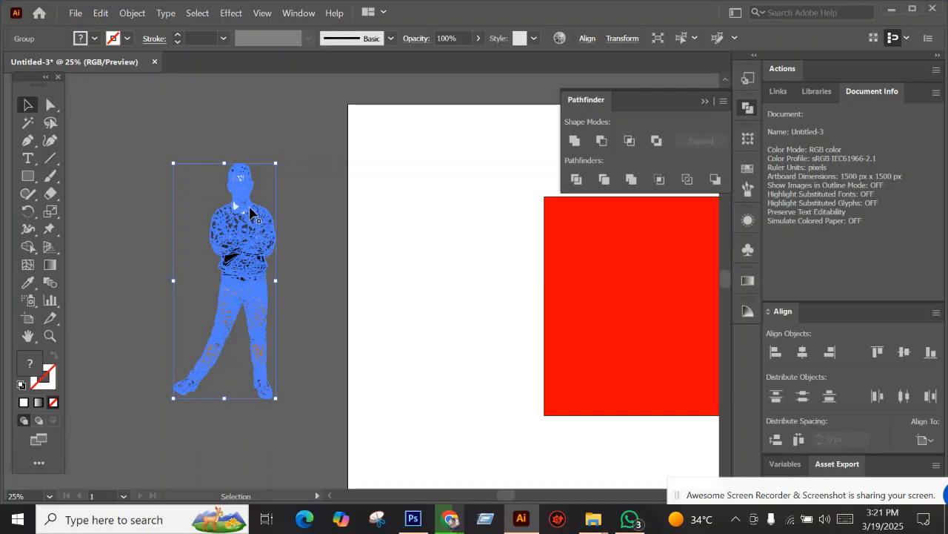
drag(254, 241, 297, 227)
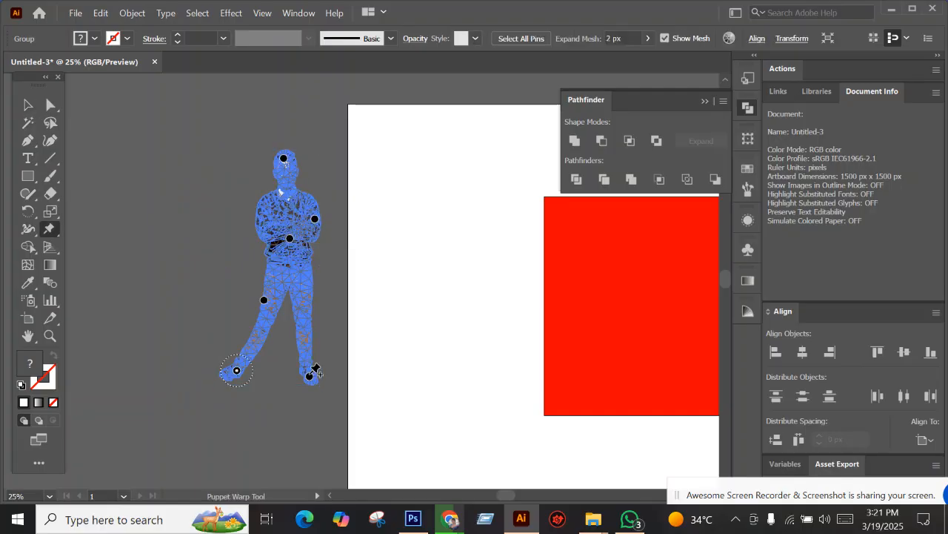
click(310, 377)
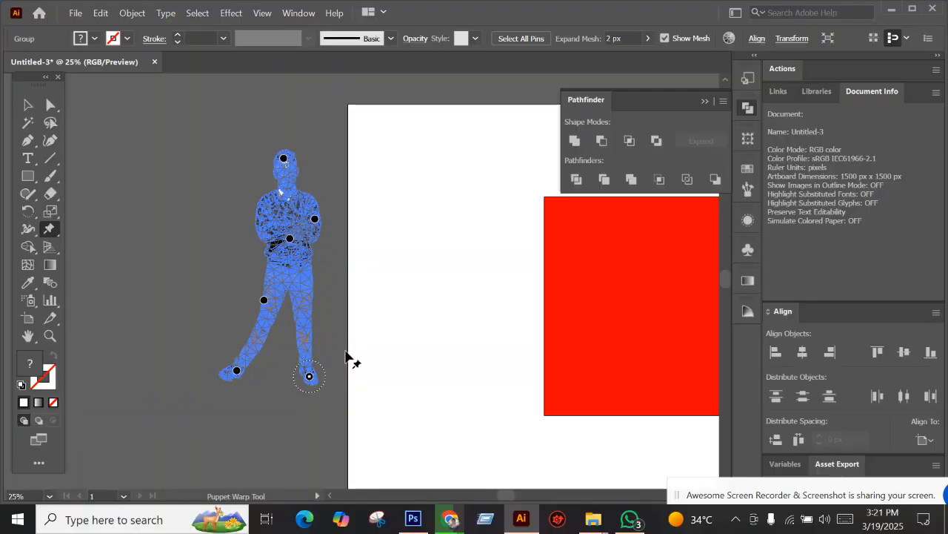
drag(310, 376, 357, 327)
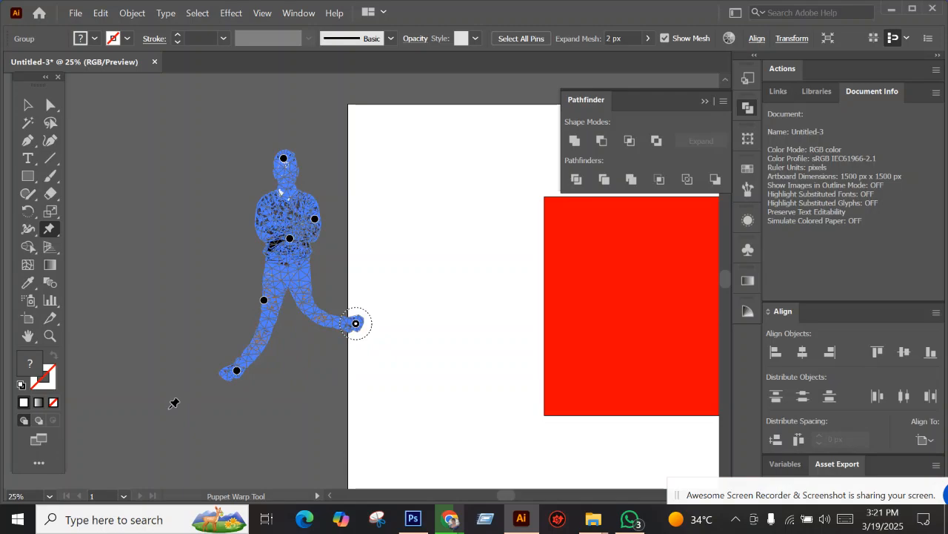
click(28, 104)
click(141, 136)
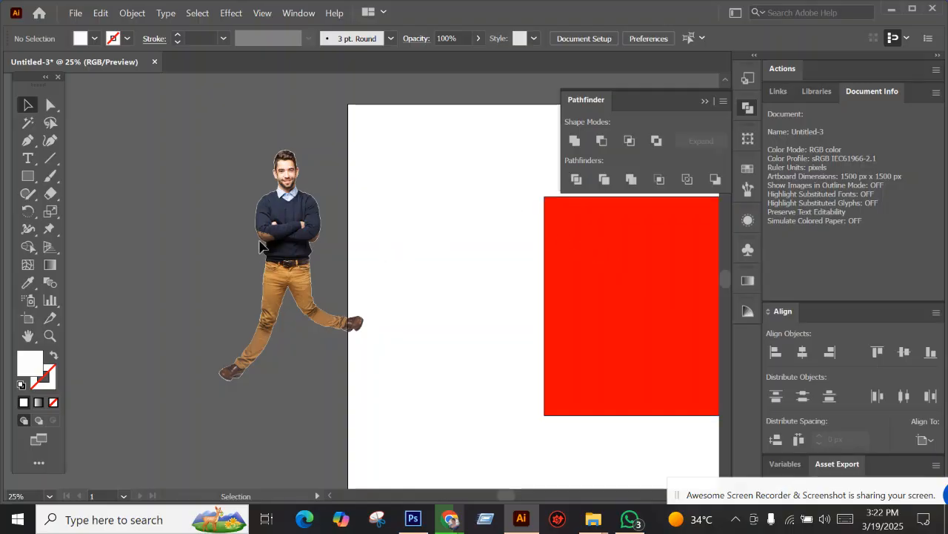
Select the whole reposed figure, move it away from the artboard and deselect it.
drag(194, 151, 369, 363)
drag(298, 208, 254, 227)
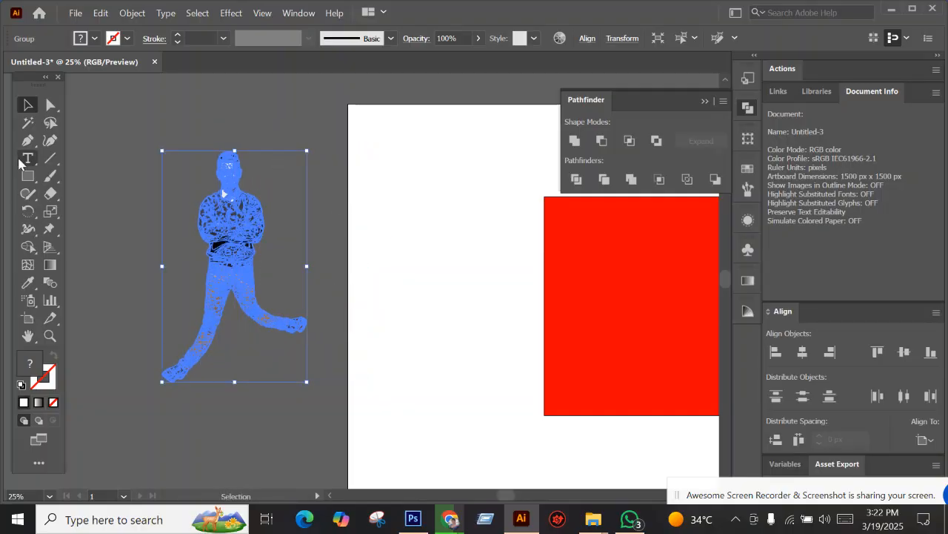
click(151, 116)
click(252, 233)
click(298, 198)
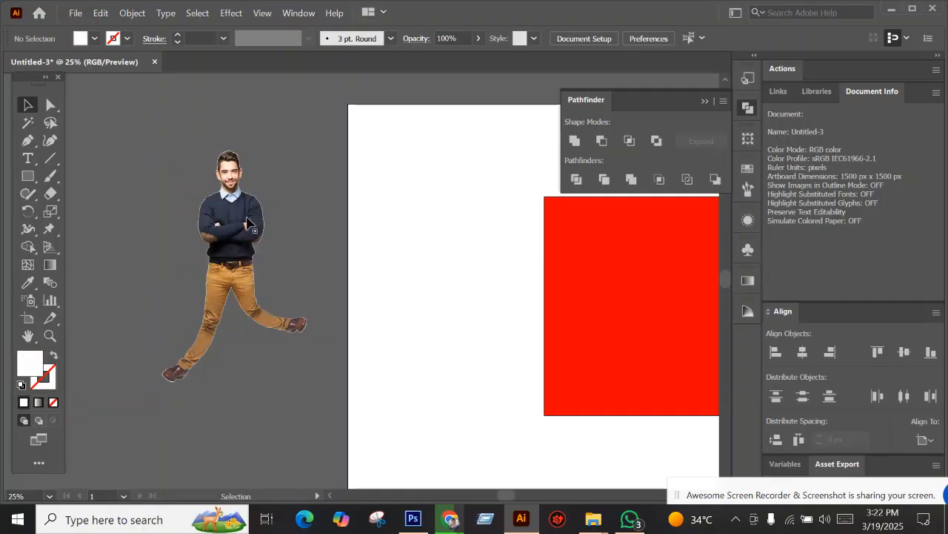
Move the red square's upper-left anchor point slightly inward with the Direct Selection tool.
drag(473, 296, 394, 287)
drag(332, 287, 361, 275)
click(51, 106)
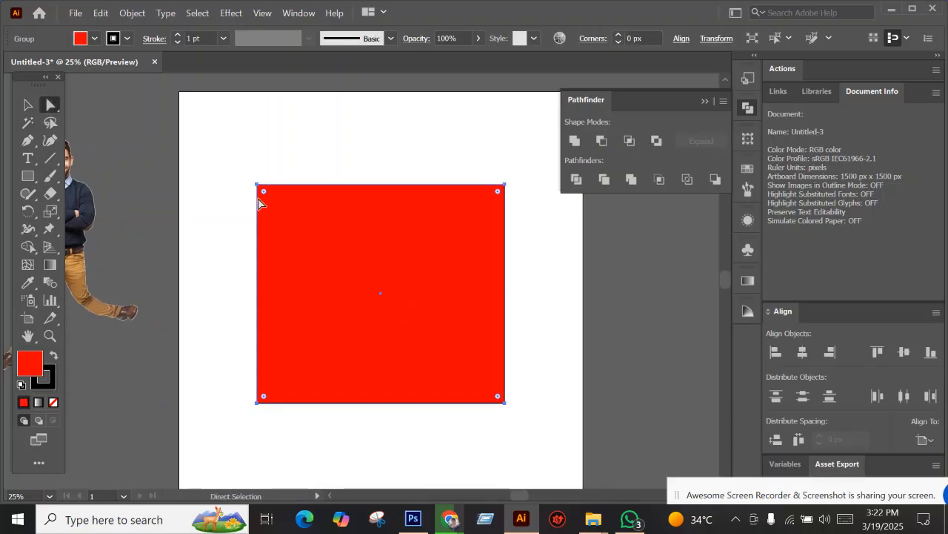
drag(257, 186, 274, 207)
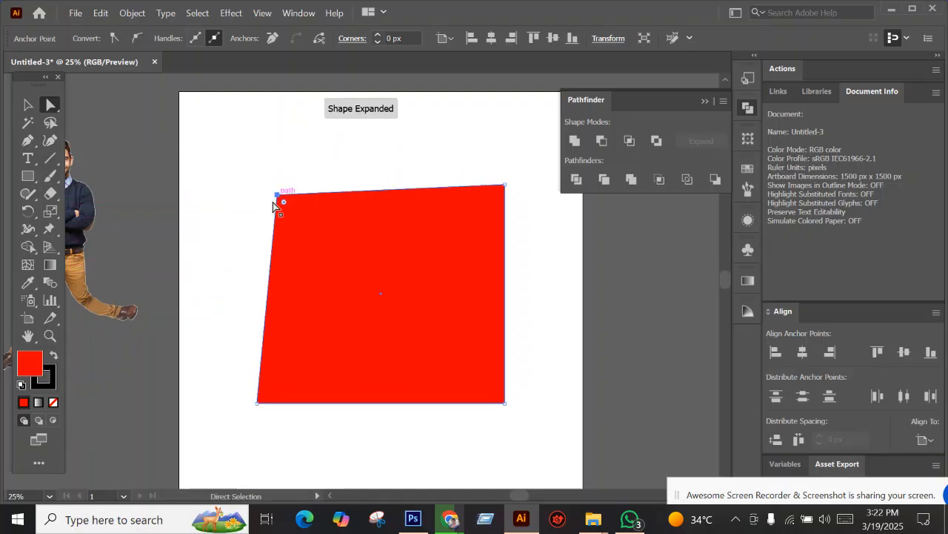
Use the Puppet Warp tool to pull the red shape's upper-left pin inward and down, and deselect the shape.
click(50, 228)
drag(299, 216, 272, 200)
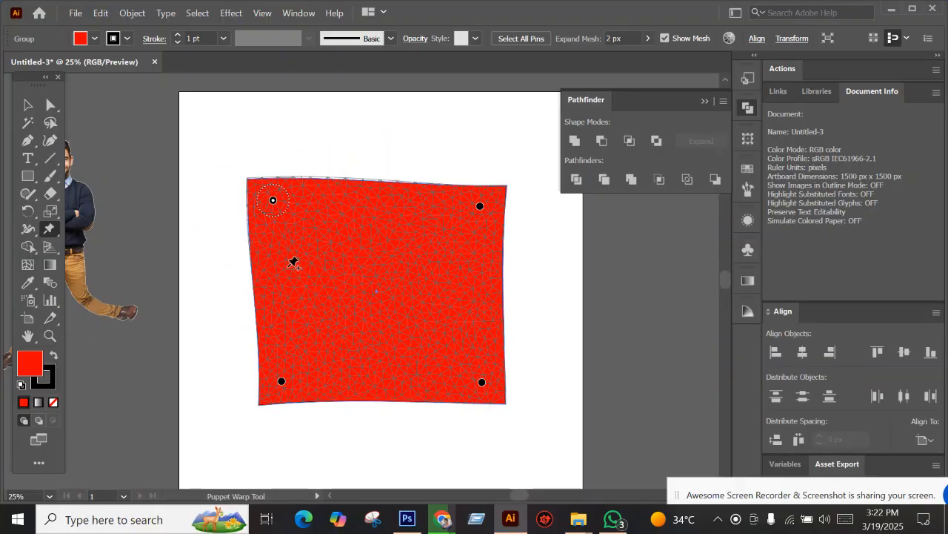
key(ctrl+z)
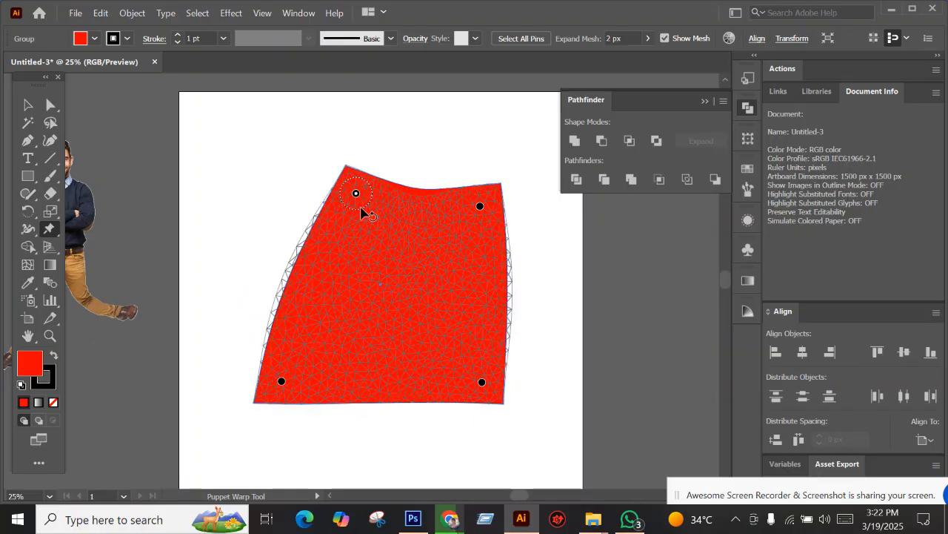
drag(356, 194, 340, 244)
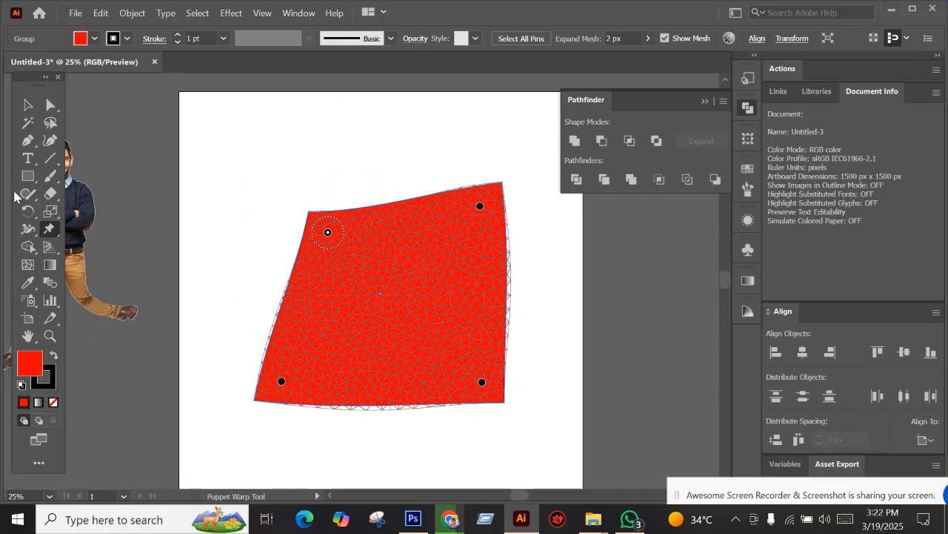
click(27, 104)
click(292, 167)
Move the warped red shape off the artboard and bring it back onto it.
scroll(320, 178, down, 2)
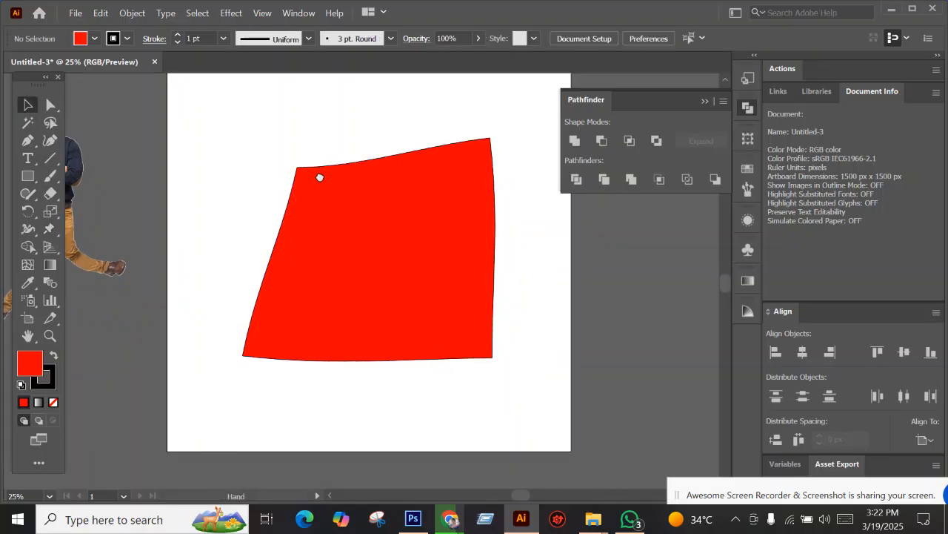
scroll(384, 299, down, 1)
scroll(356, 296, right, 1)
drag(345, 301, 546, 301)
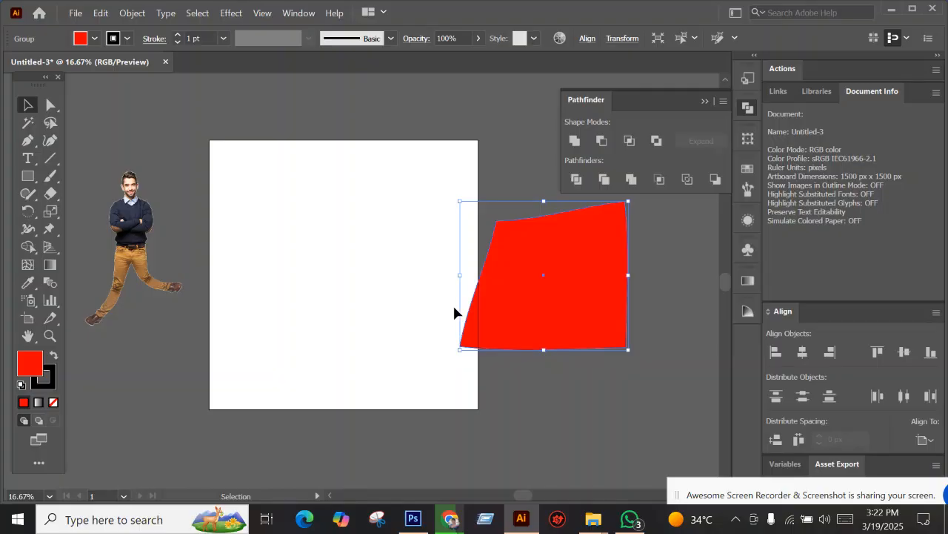
scroll(527, 287, up, 1)
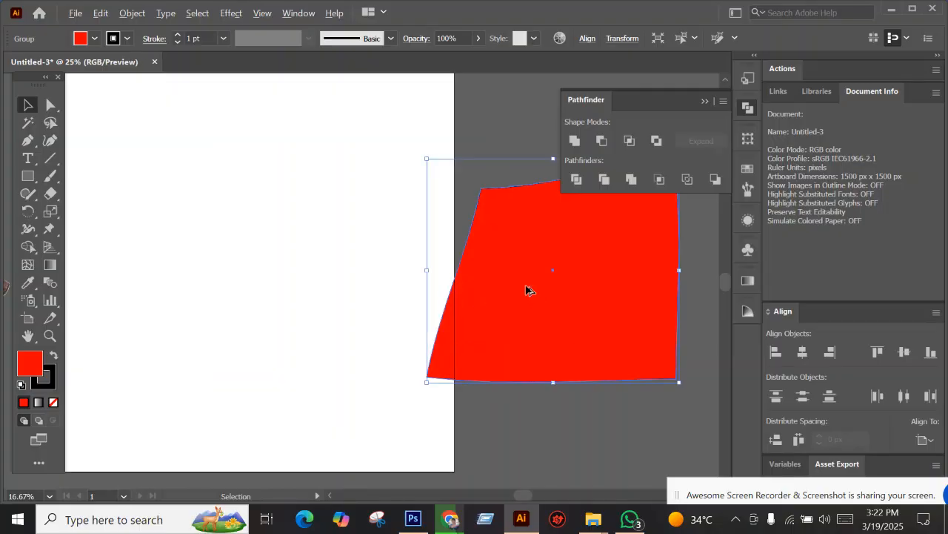
drag(527, 287, 211, 282)
scroll(347, 296, down, 1)
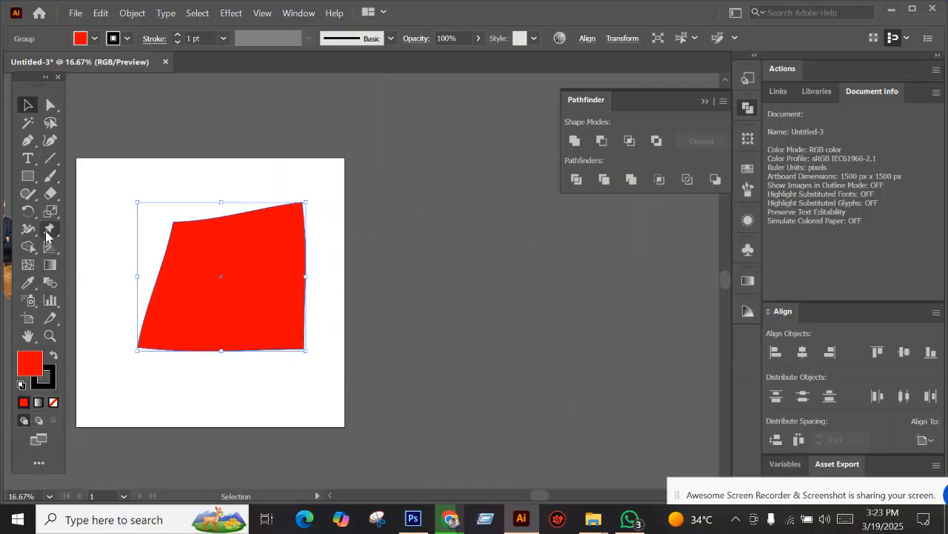
Warp the red shape's upper-right corner inward with the Puppet Warp tool and move the shape off the artboard, beside its right edge.
click(47, 232)
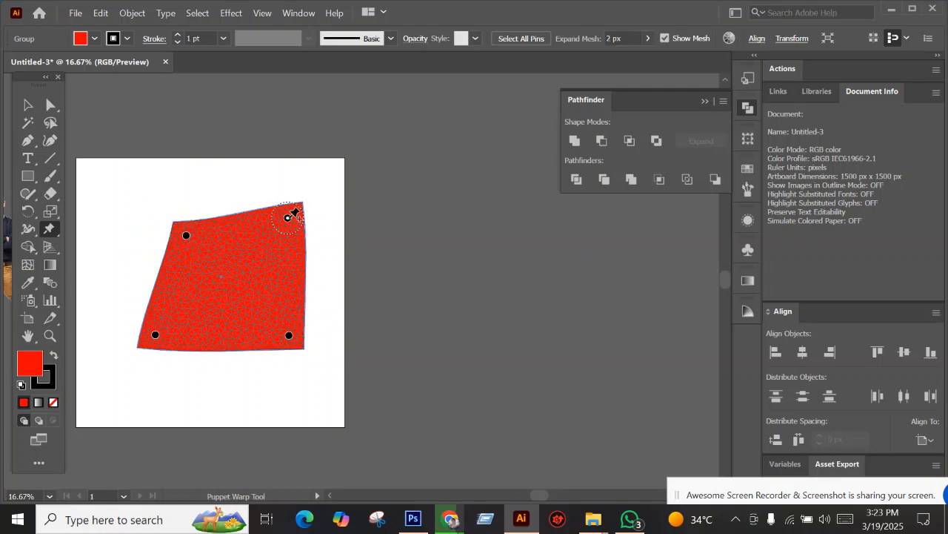
drag(295, 214, 212, 244)
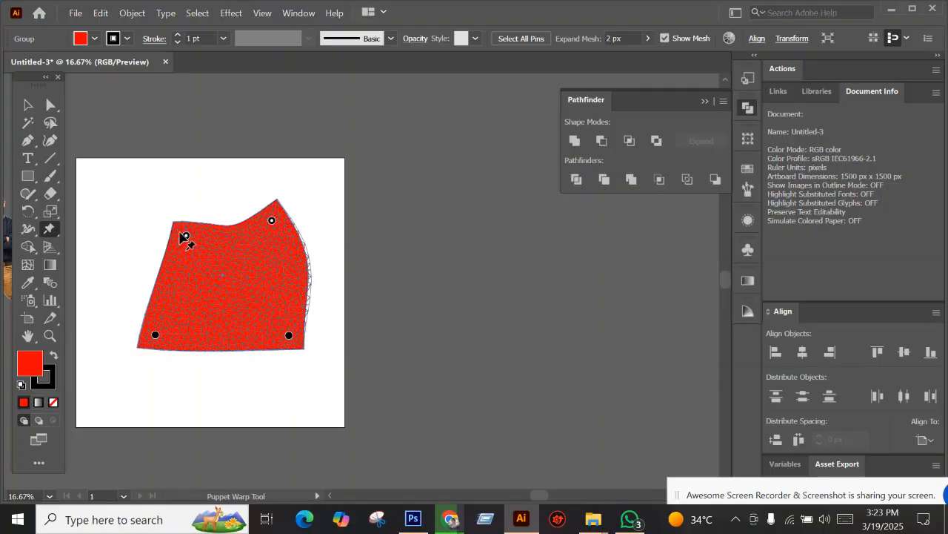
drag(186, 237, 170, 207)
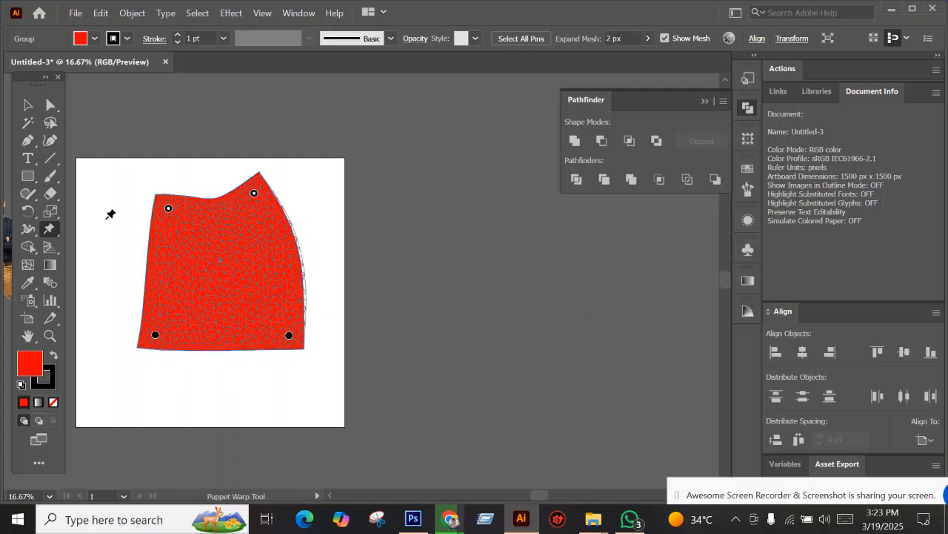
right_click(53, 228)
click(83, 248)
drag(168, 208, 189, 252)
click(27, 106)
drag(204, 291, 494, 291)
scroll(269, 280, left, 2)
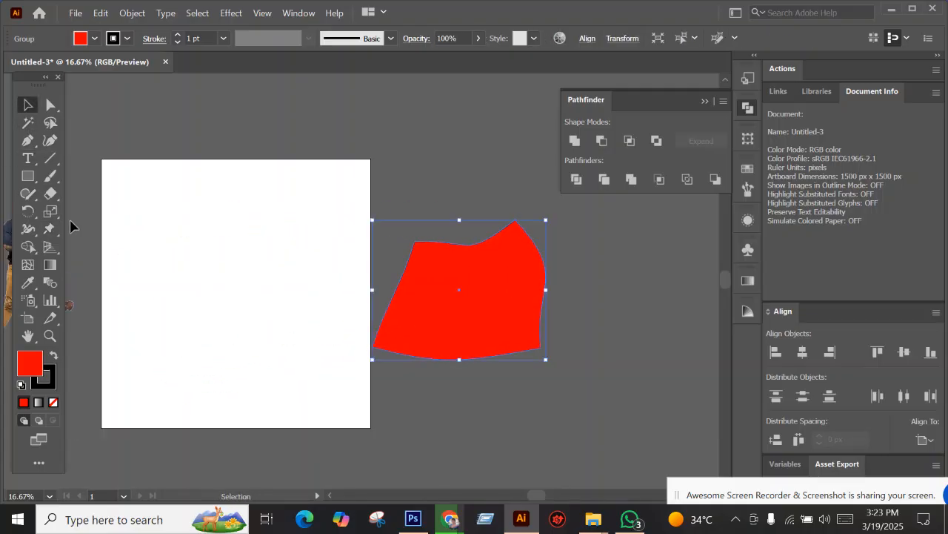
click(27, 248)
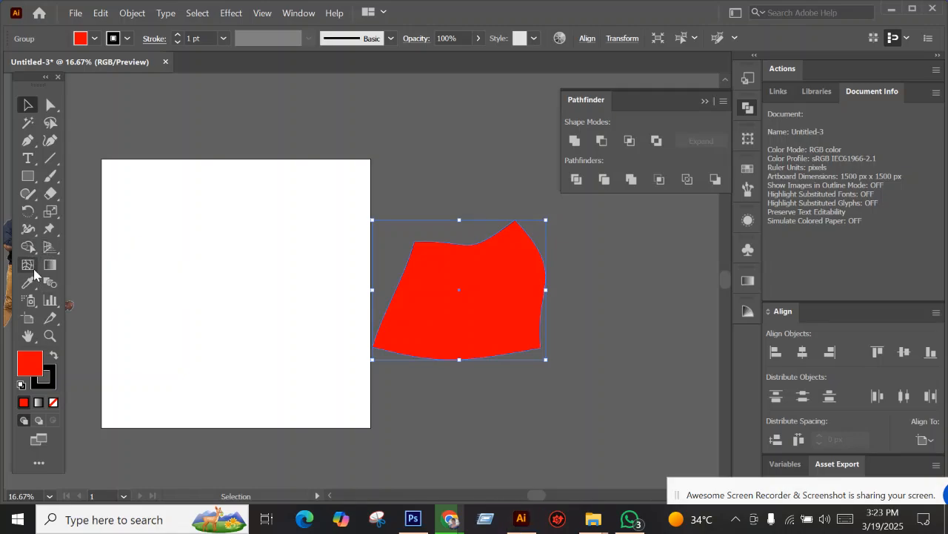
click(27, 283)
click(27, 265)
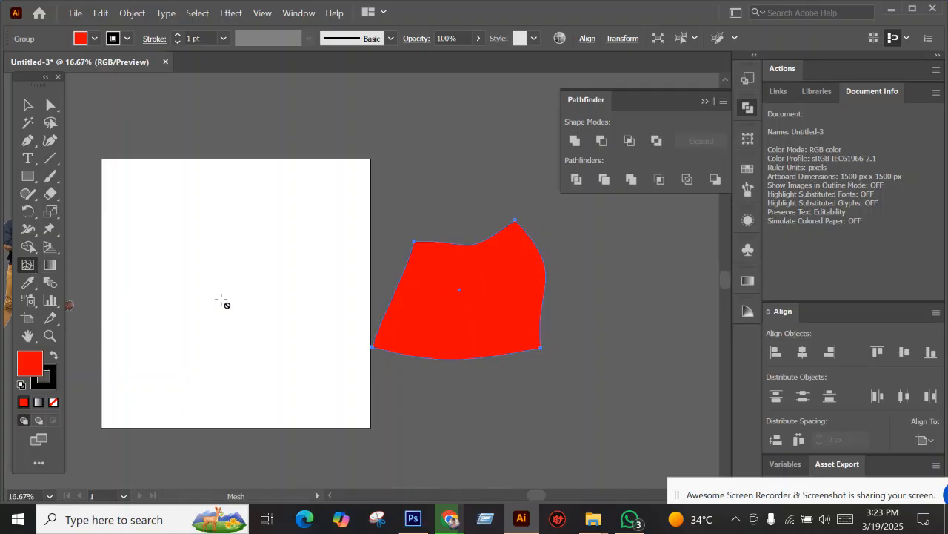
scroll(220, 298, up, 1)
key(space)
drag(211, 289, 301, 301)
scroll(301, 301, down, 1)
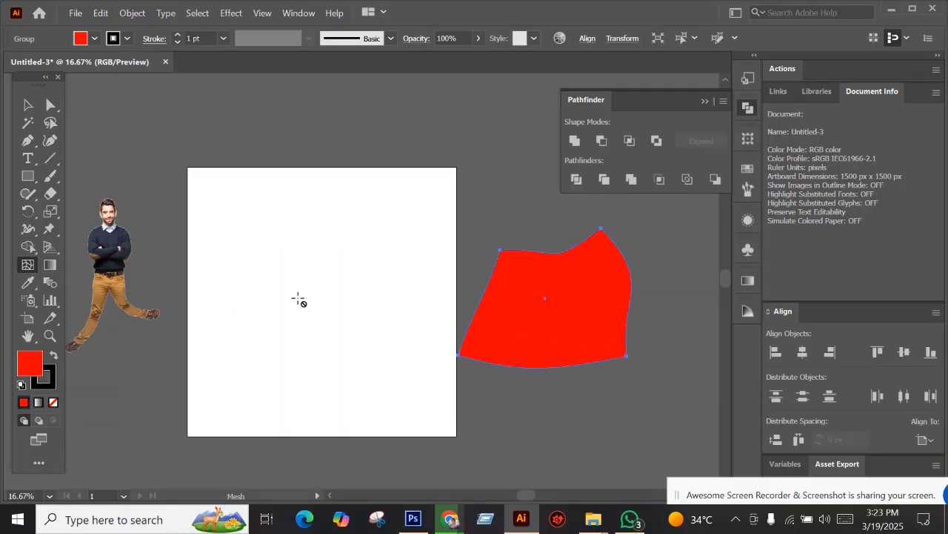
key(space)
drag(226, 283, 195, 289)
Deselect the warped shape and draw three separate red rectangles of different sizes on the empty artboard.
click(27, 105)
key(ctrl+shift+a)
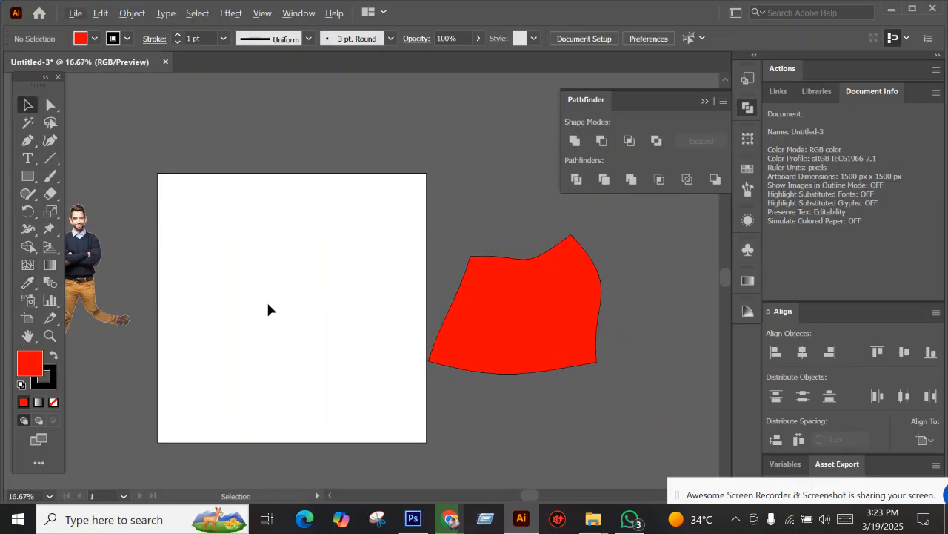
scroll(269, 305, up, 1)
click(27, 175)
drag(123, 151, 226, 244)
drag(304, 176, 367, 239)
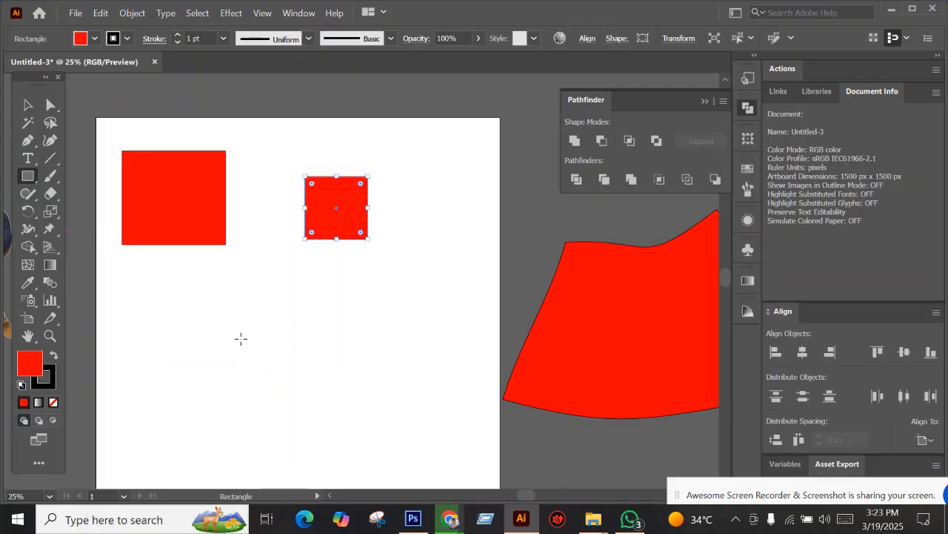
drag(238, 334, 323, 401)
click(27, 104)
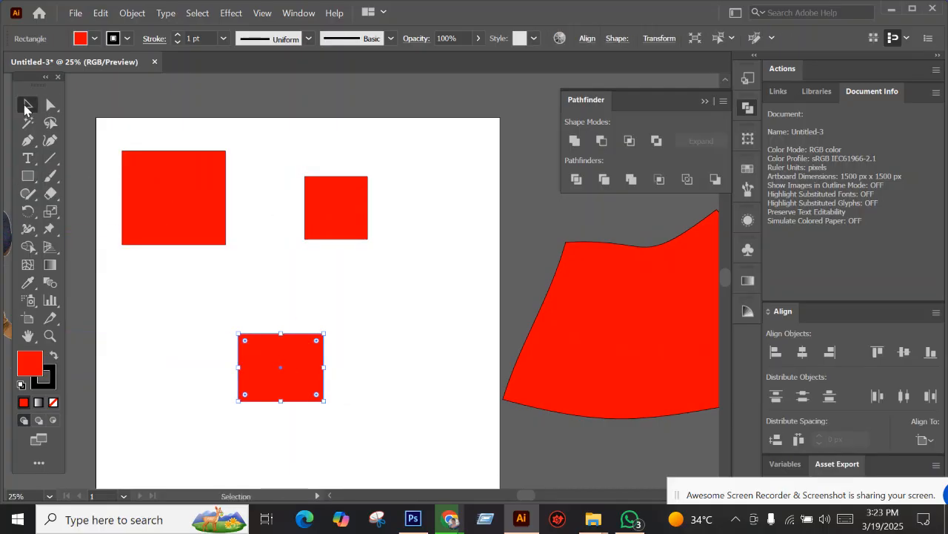
Fill the lowest rectangle with the orange radial gradient swatch and deselect it.
click(92, 40)
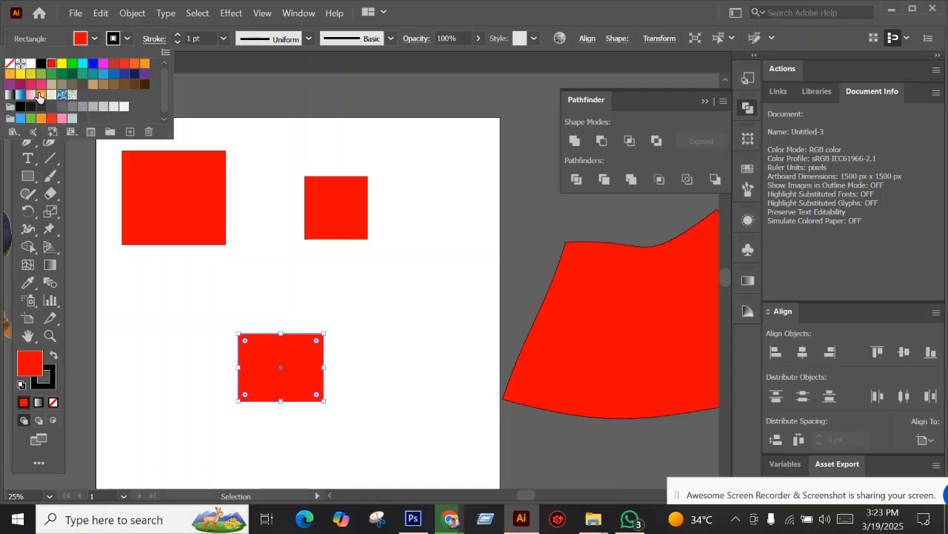
click(40, 95)
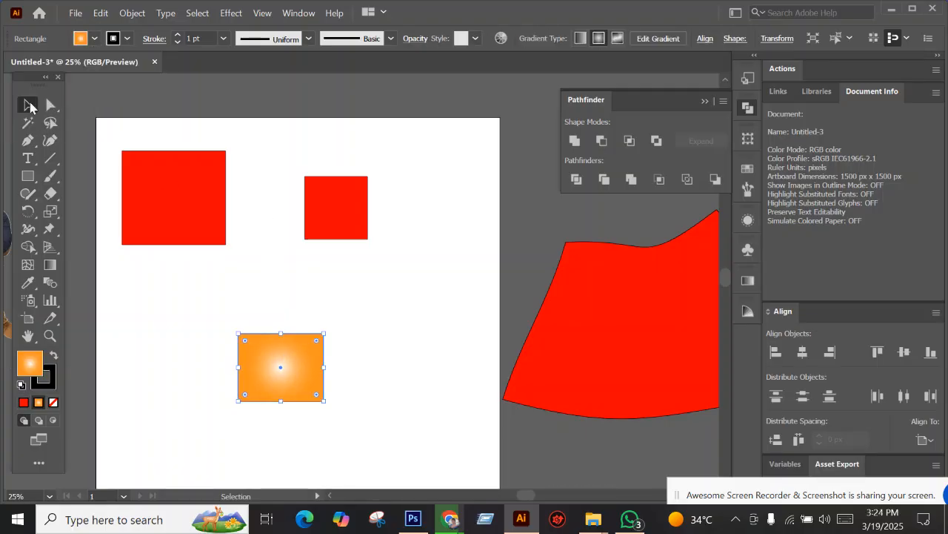
click(281, 154)
scroll(281, 185, left, 2)
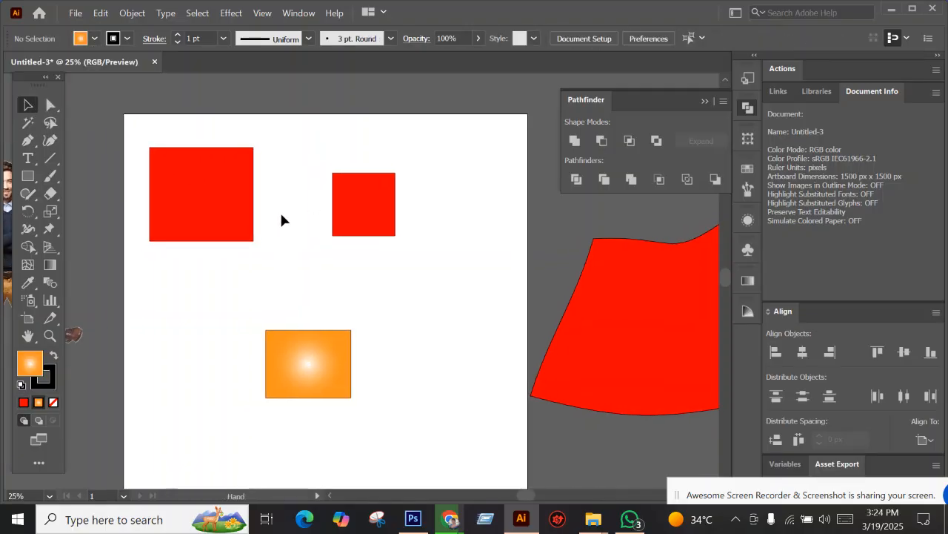
click(187, 183)
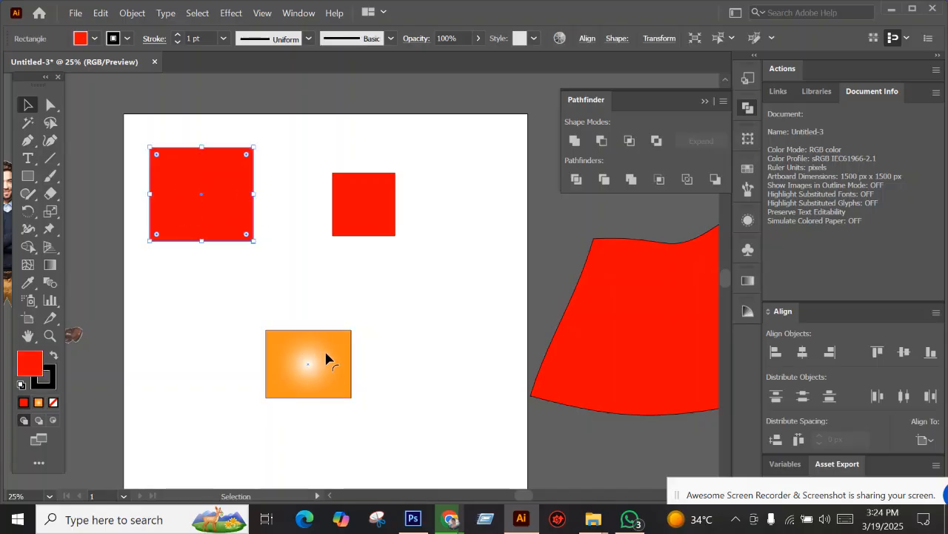
scroll(284, 265, down, 2)
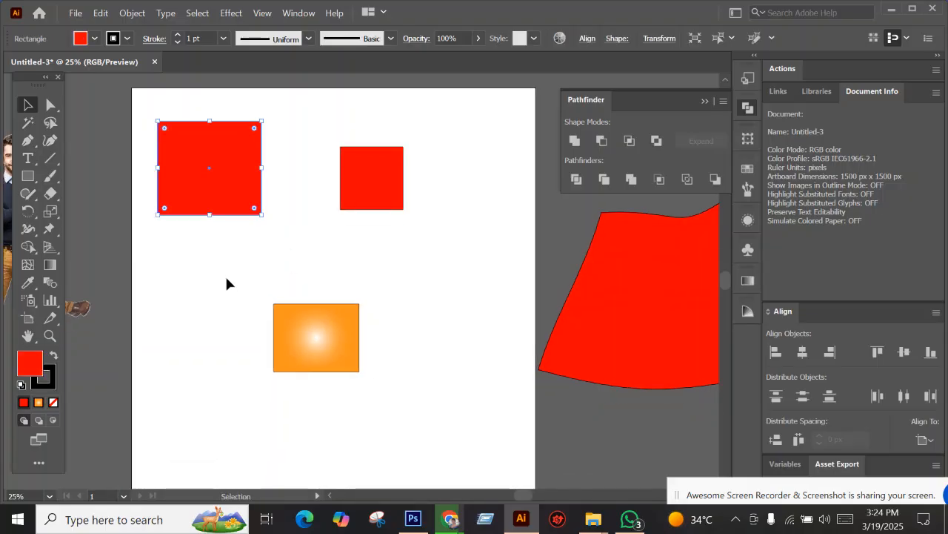
click(26, 286)
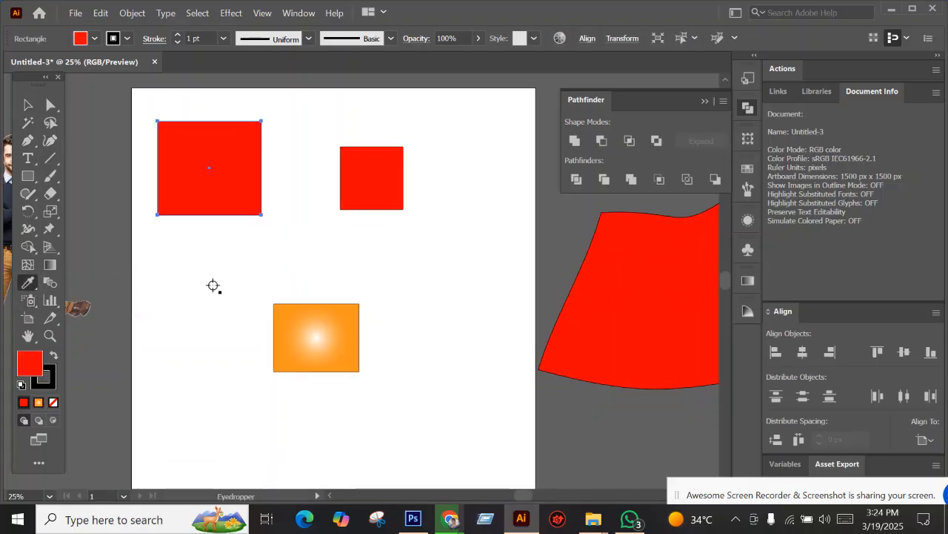
click(27, 104)
click(113, 197)
scroll(212, 254, left, 2)
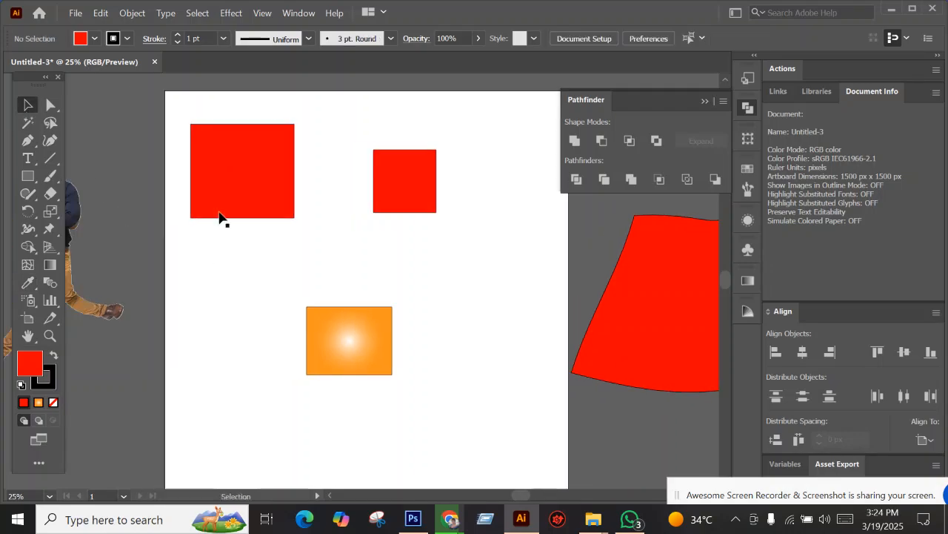
click(232, 208)
click(306, 271)
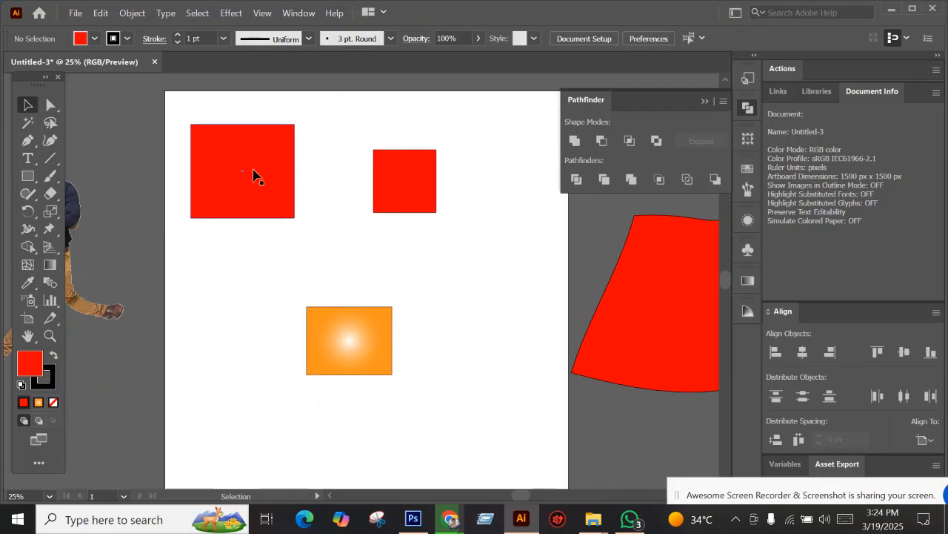
Move the gradient rectangle to the artboard's right side, beside the small red square, and the large red rectangle down to the lower-left area.
drag(358, 201, 353, 218)
drag(353, 338, 505, 222)
drag(236, 201, 238, 379)
click(496, 243)
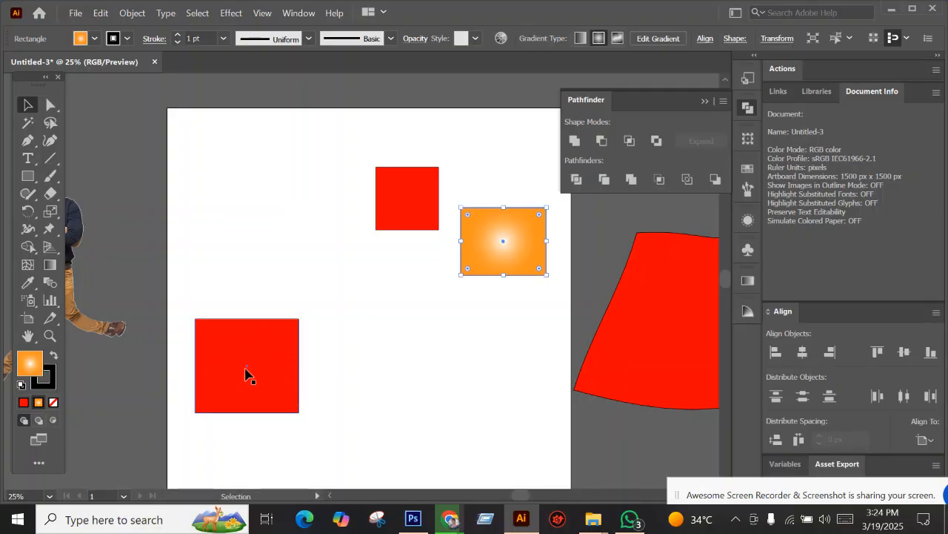
scroll(415, 311, down, 1)
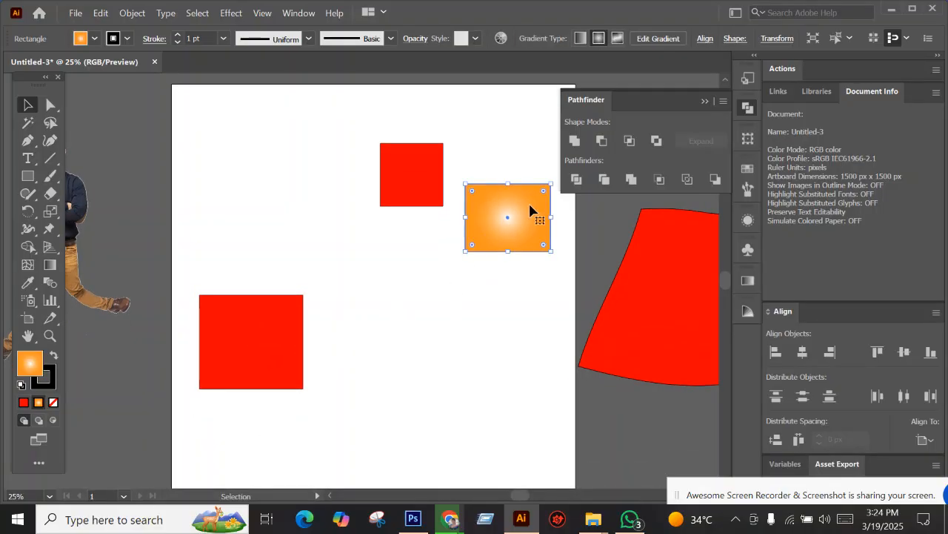
Apply the small rectangle's orange radial gradient to the large red rectangle with the Eyedropper tool.
click(256, 337)
click(28, 282)
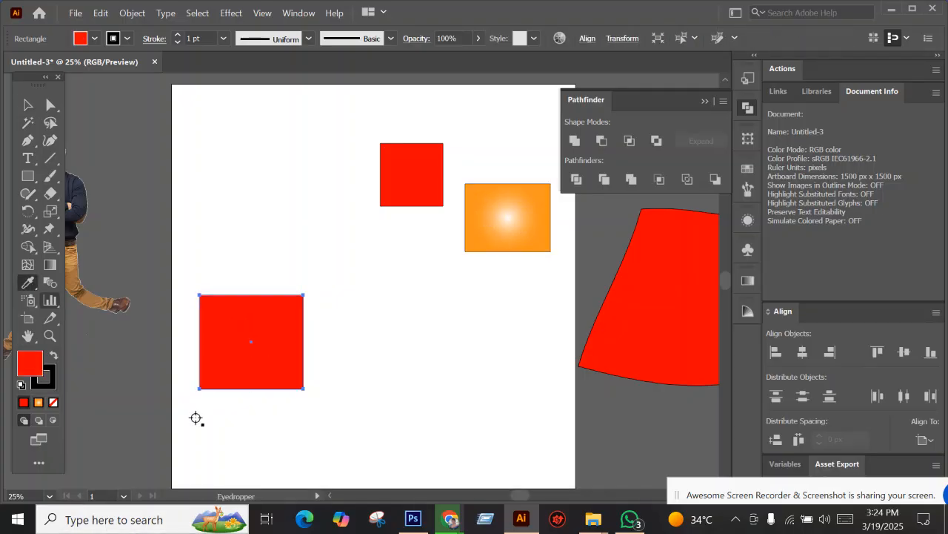
click(503, 205)
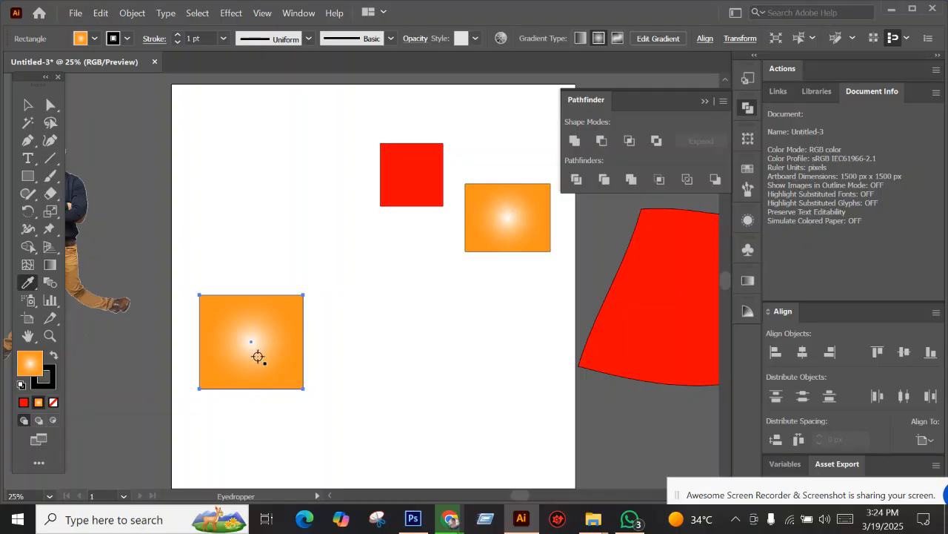
click(28, 283)
click(43, 289)
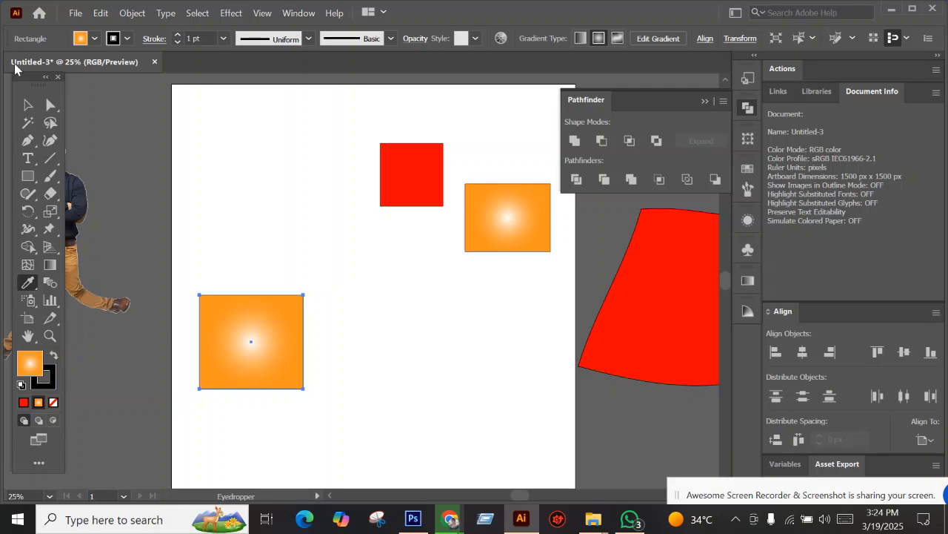
Move the large gradient rectangle up the artboard, to the left of the red square.
click(26, 102)
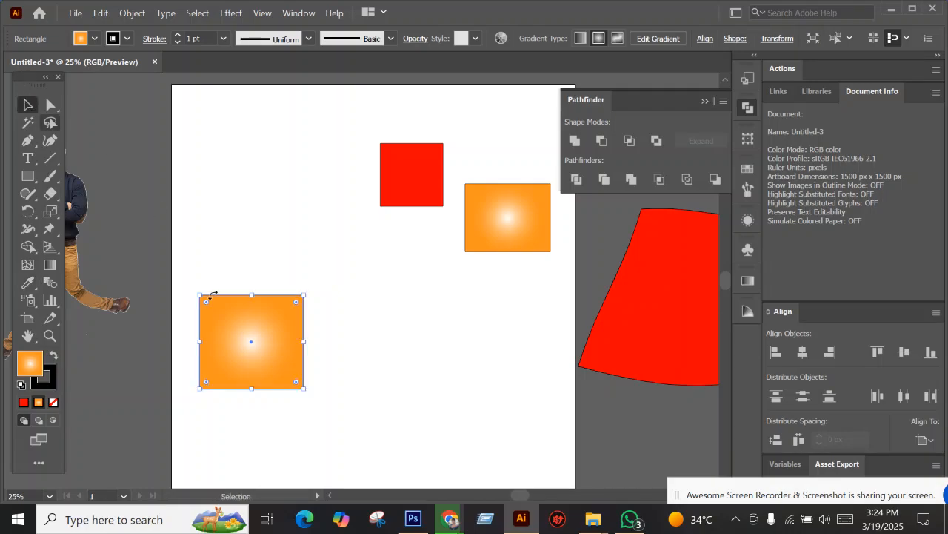
drag(257, 320, 272, 219)
scroll(296, 214, up, 1)
scroll(301, 218, down, 1)
scroll(311, 222, right, 2)
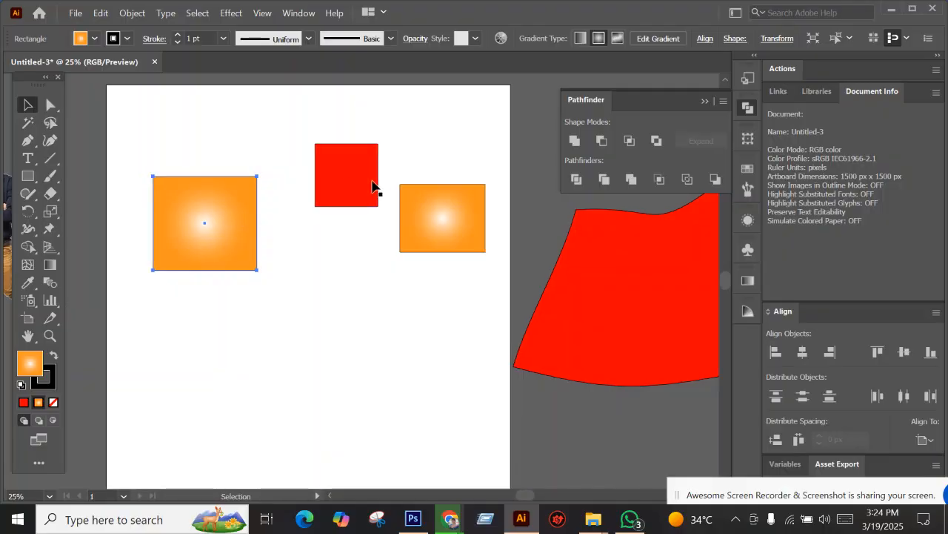
Clear the artboard by moving the small gradient rectangle off its right side and the other two rectangles towards its left edge.
drag(426, 245, 593, 423)
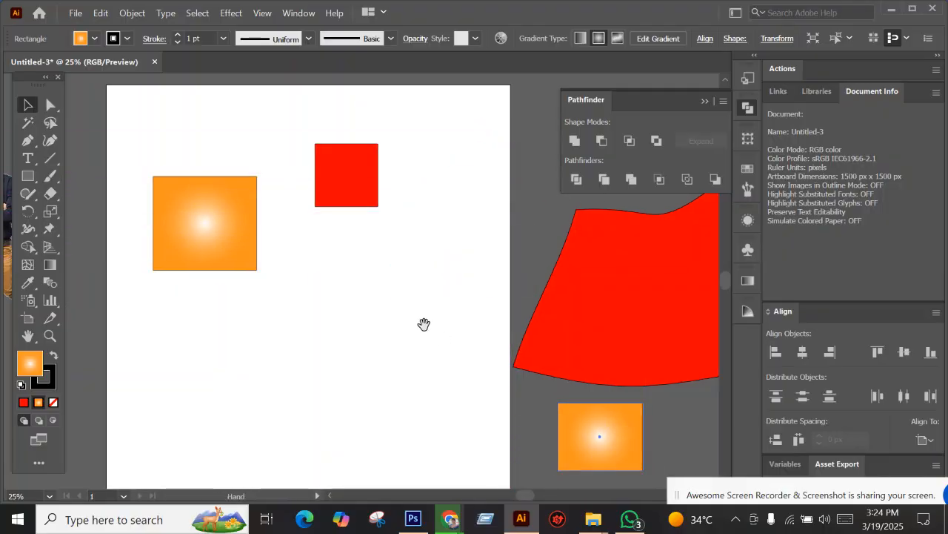
scroll(443, 331, left, 1)
scroll(366, 316, down, 2)
scroll(354, 310, up, 2)
drag(240, 116, 94, 359)
click(212, 233)
Add "Lorem ipsum" point text in the artboard's upper area, set in 72 pt Bahnschrift.
key(t)
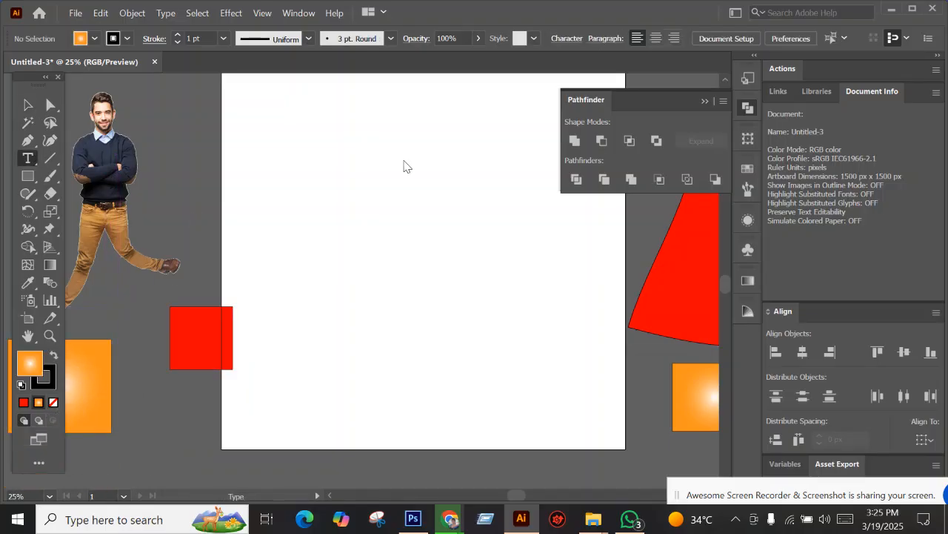
click(286, 163)
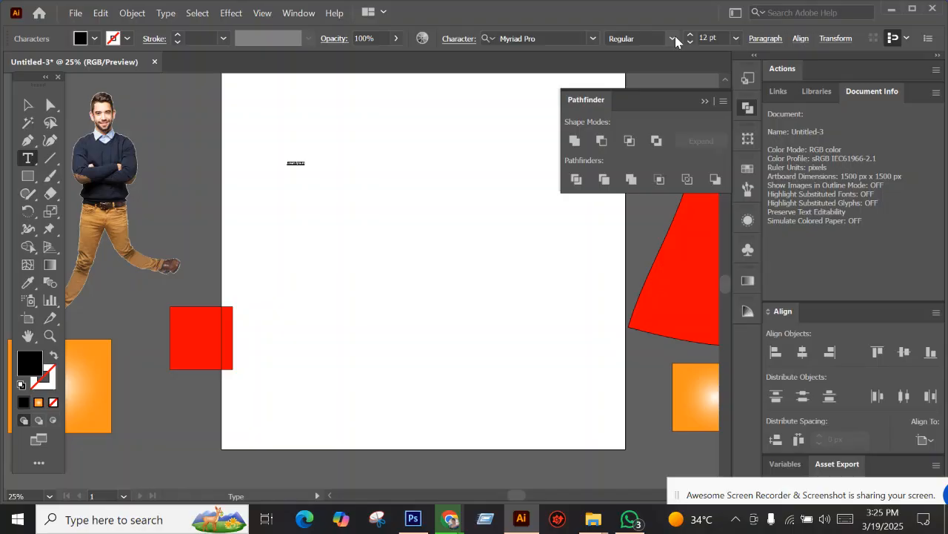
click(730, 37)
click(747, 307)
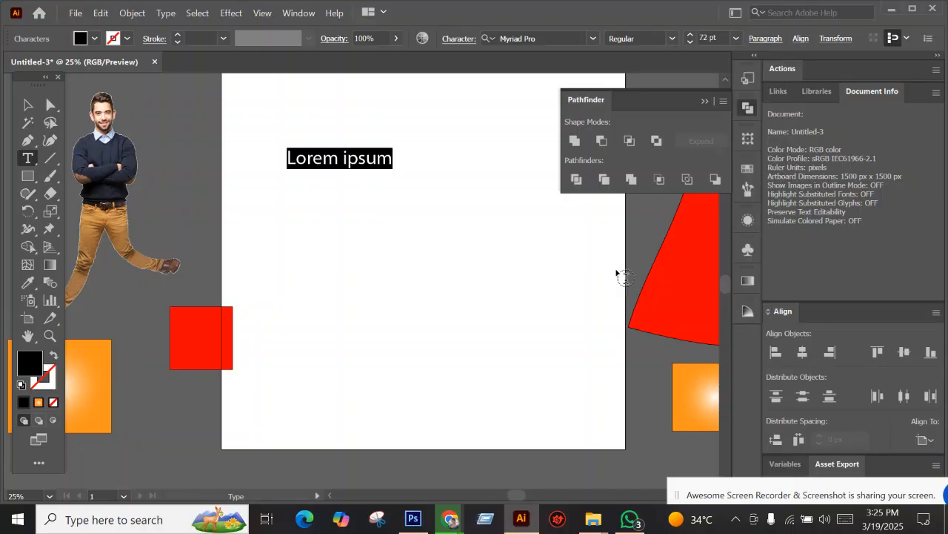
click(594, 38)
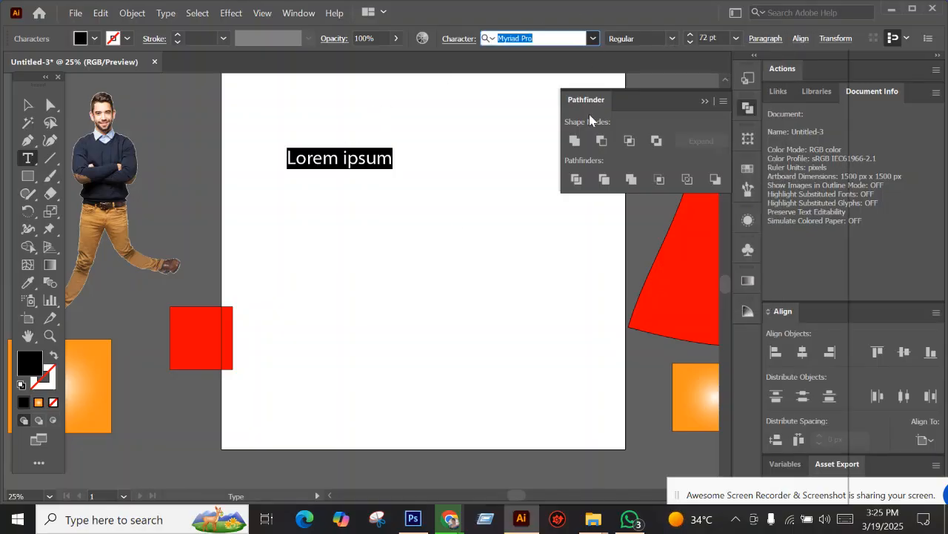
click(601, 182)
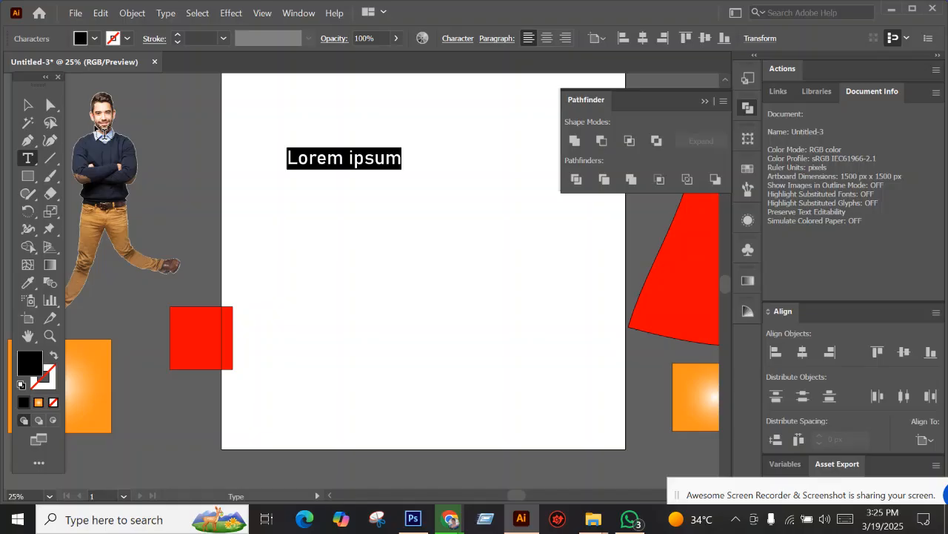
click(27, 104)
click(296, 121)
click(337, 158)
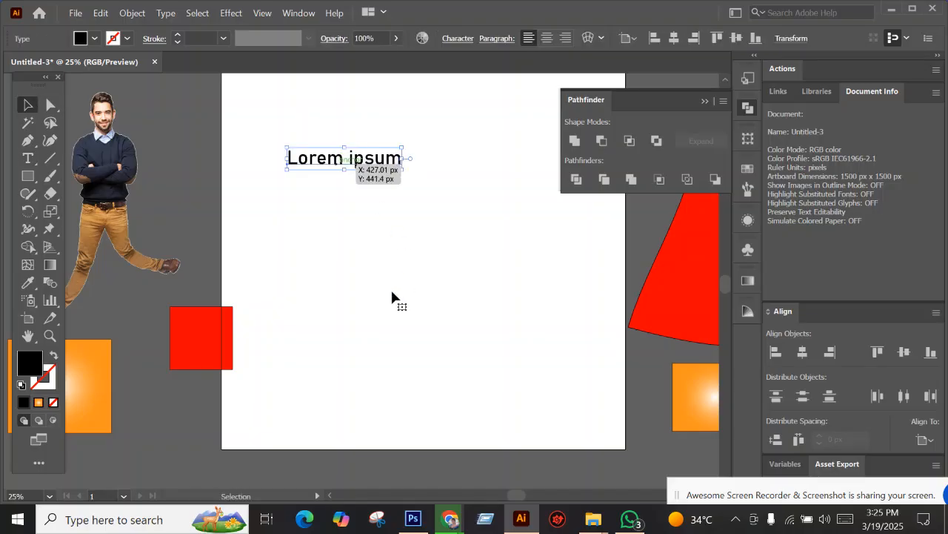
Add a second "Lorem ipsum" text in the artboard's lower part and set its font to Lucida Calligraphy Italic.
click(370, 290)
key(t)
click(373, 370)
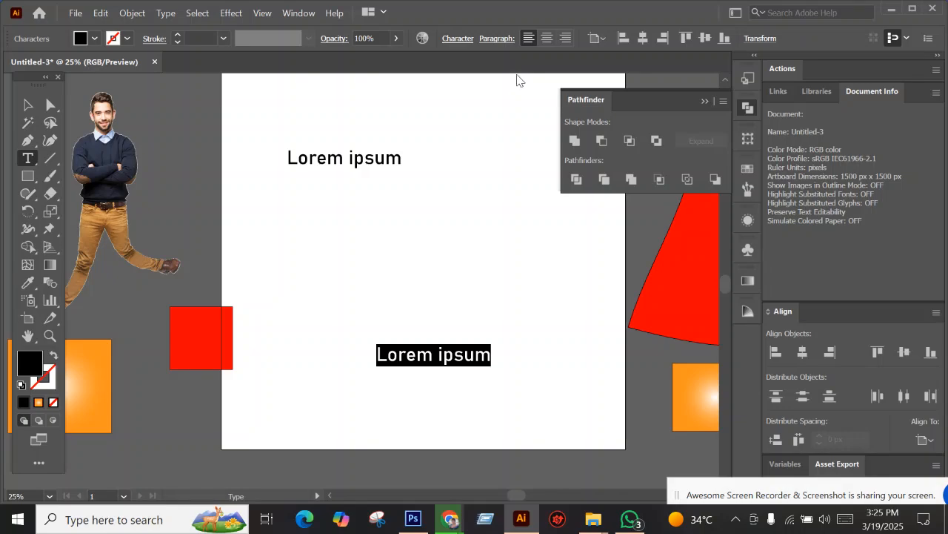
key(ctrl+t)
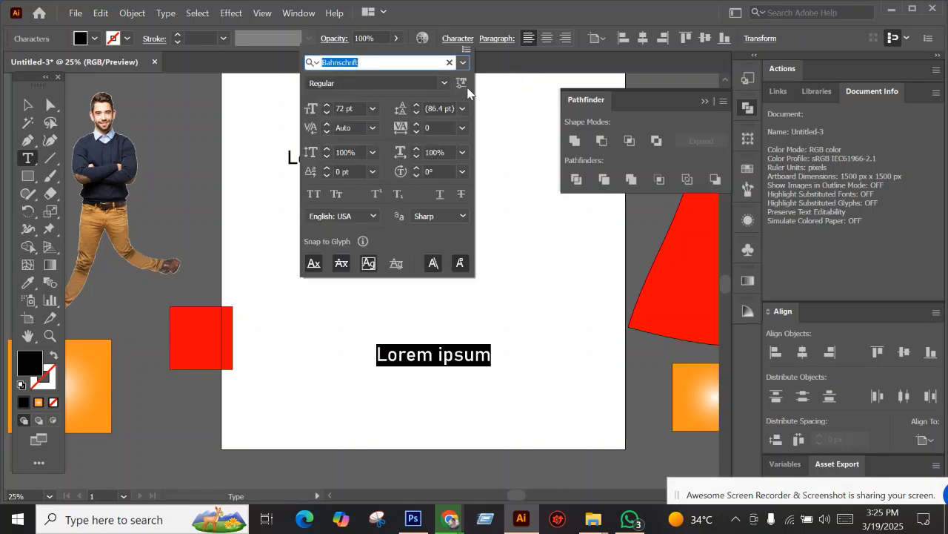
click(469, 62)
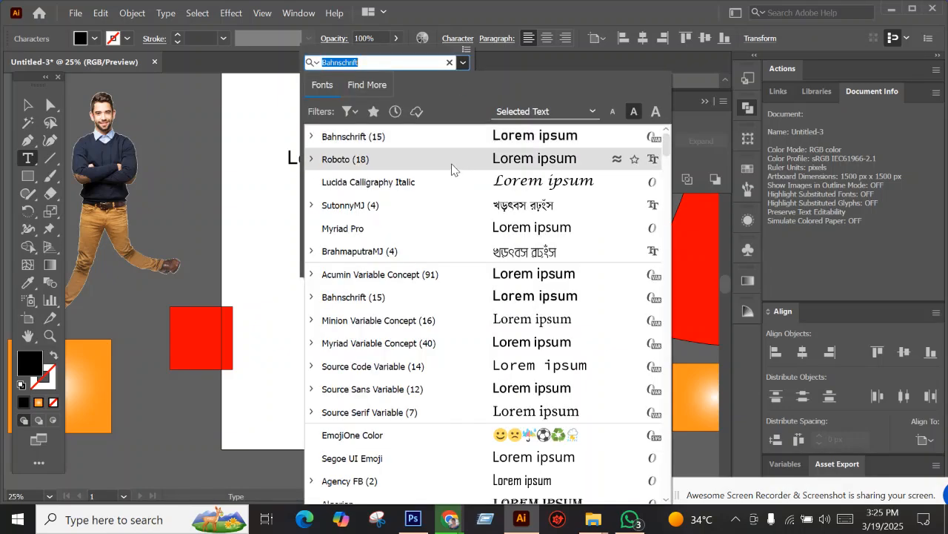
click(454, 183)
key(Escape)
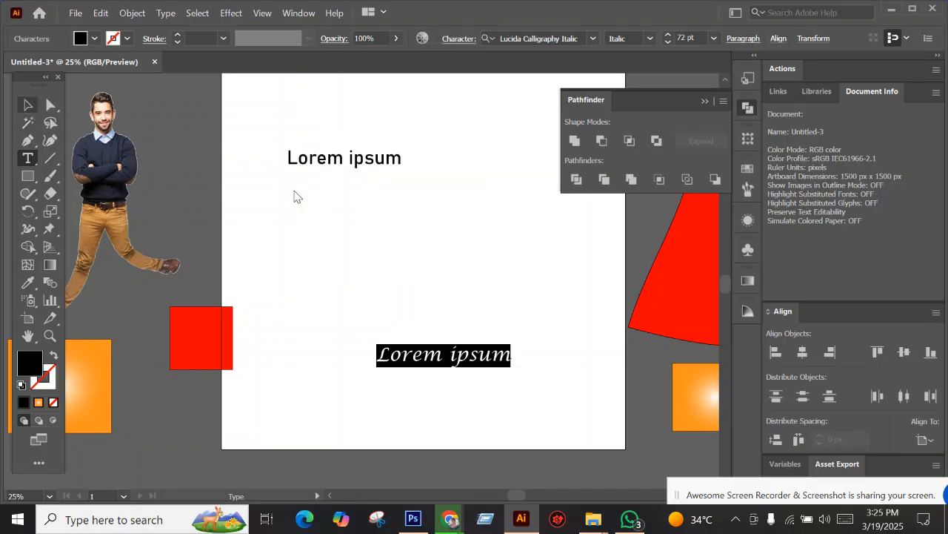
drag(413, 289, 441, 351)
click(27, 105)
key(Delete)
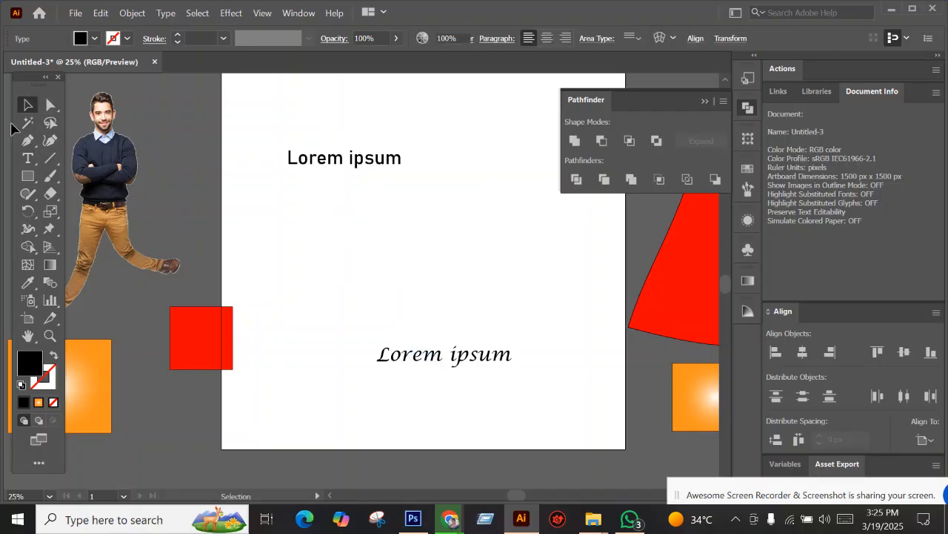
Enlarge the lower calligraphic text to span most of the artboard's width and move the upper text slightly down.
drag(323, 289, 469, 378)
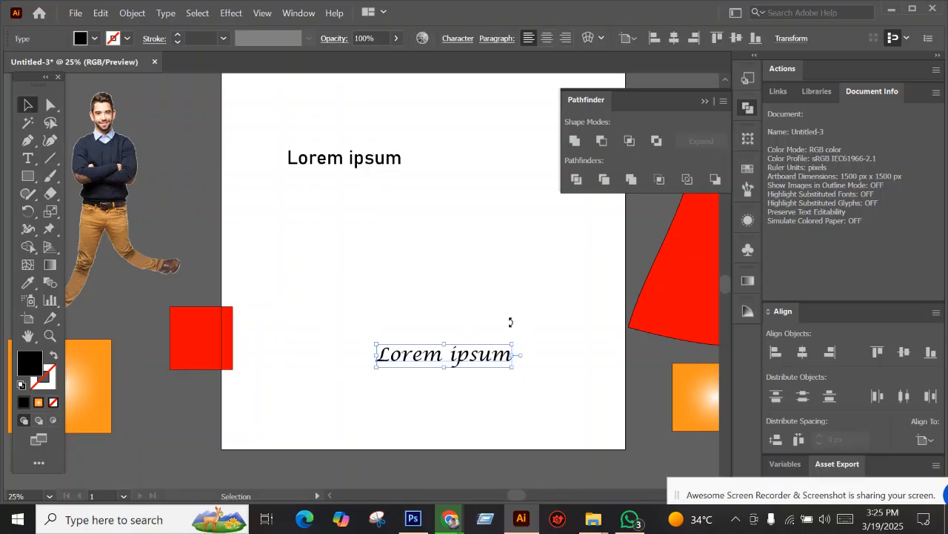
drag(513, 345, 600, 282)
click(442, 267)
drag(424, 263, 443, 254)
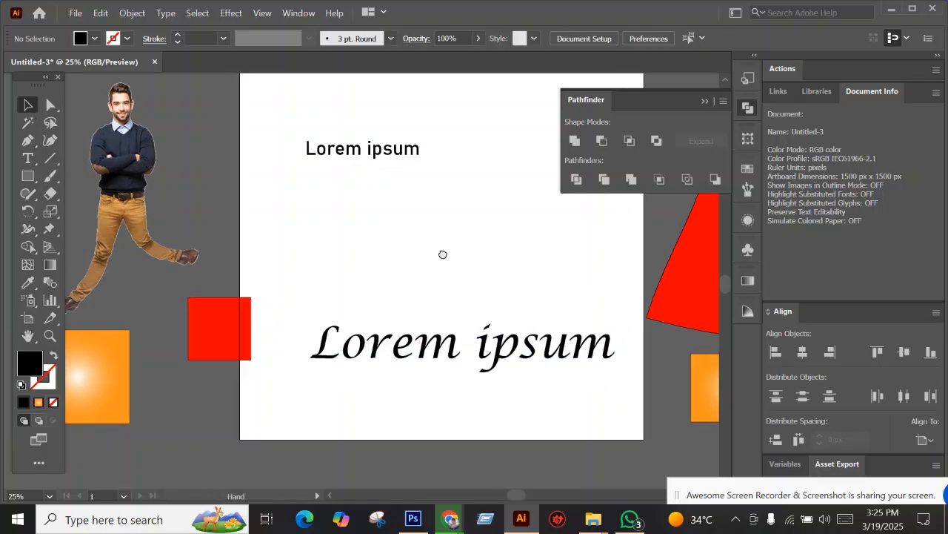
click(469, 359)
drag(363, 152, 373, 171)
click(427, 137)
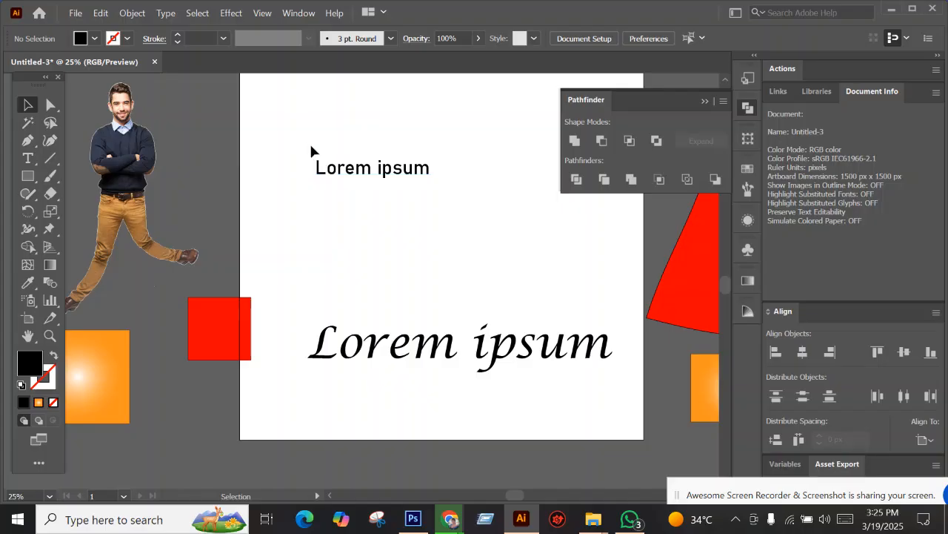
Copy the lower text's calligraphic style to the upper text with the Eyedropper tool and undo it.
drag(292, 120, 376, 202)
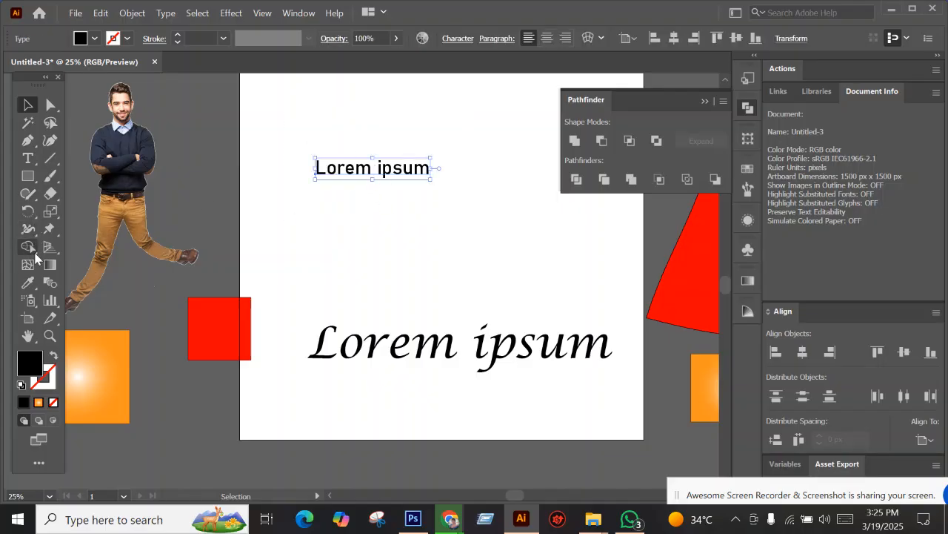
click(28, 283)
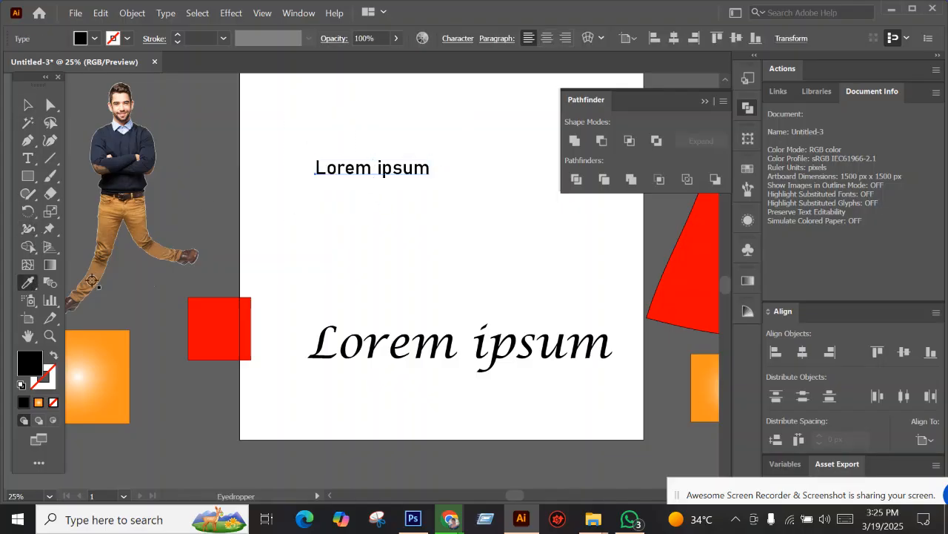
click(441, 345)
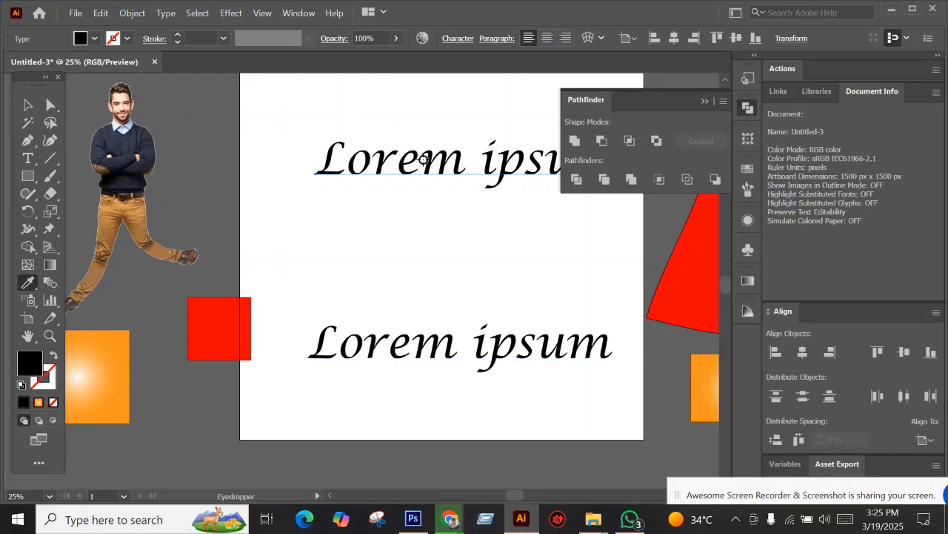
click(27, 104)
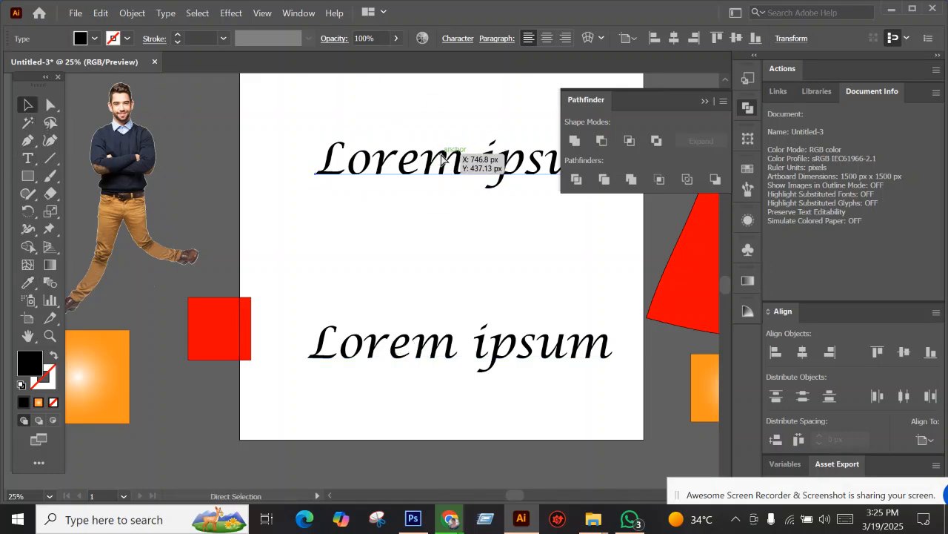
key(ctrl+z)
Replace the upper placeholder text with a short lowercase first name.
double_click(426, 174)
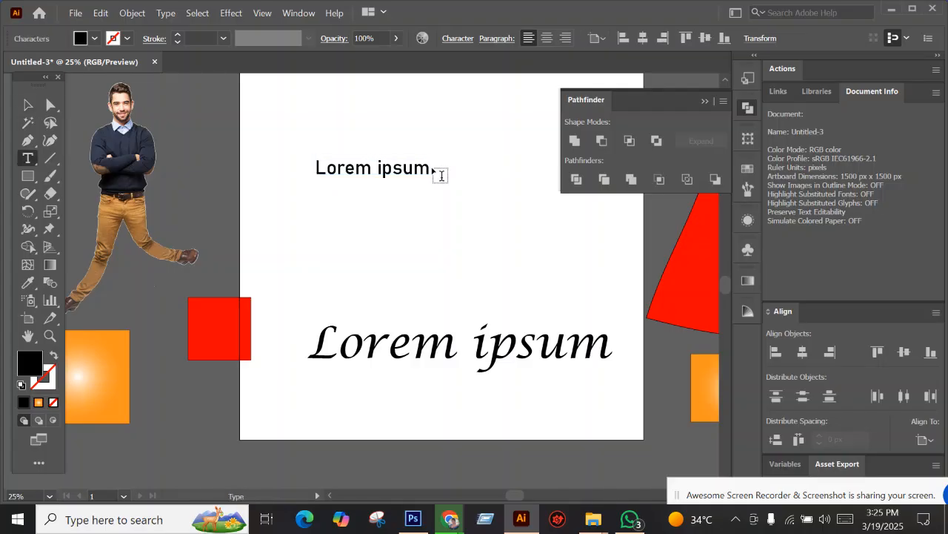
drag(429, 170, 204, 165)
text(ziau)
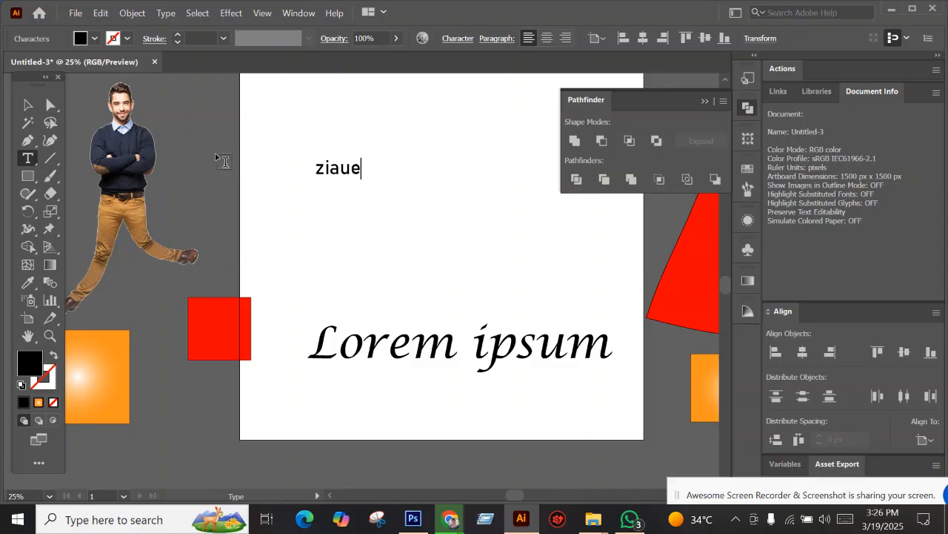
key(BackSpace)
key(Escape)
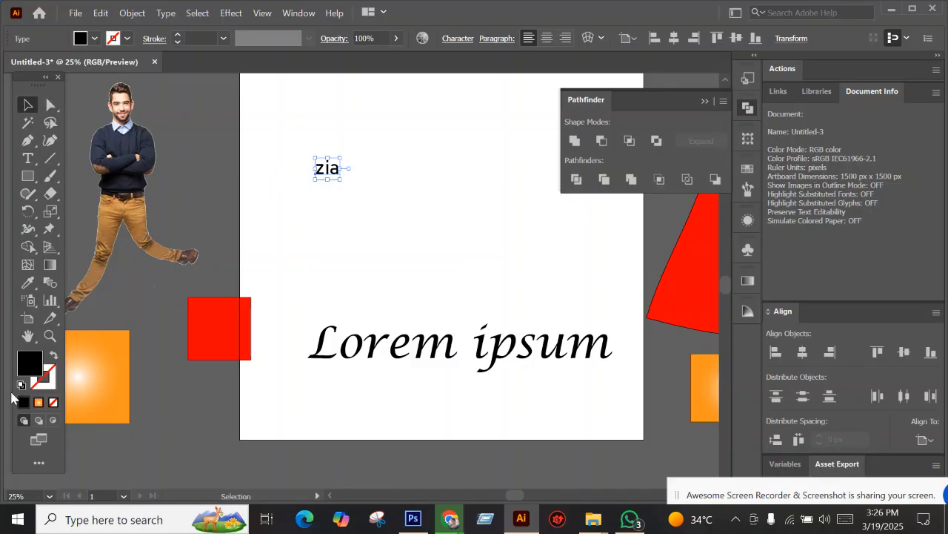
Apply the lower text's calligraphic font and size to the short upper text with the Eyedropper tool.
click(27, 282)
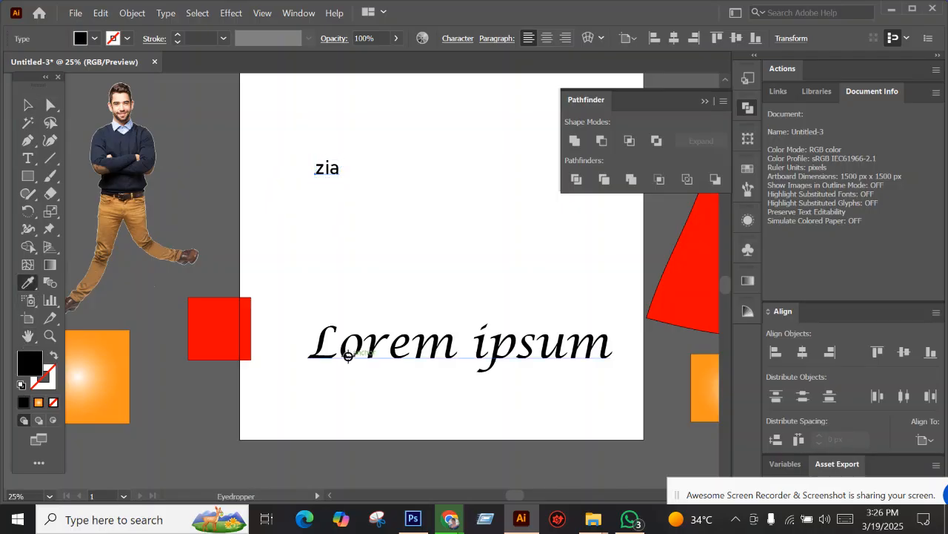
click(318, 358)
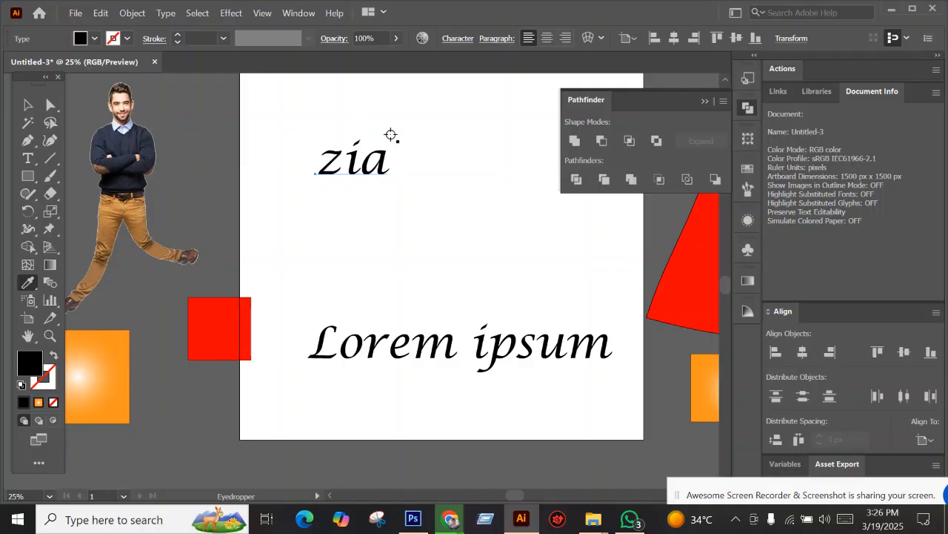
key(v)
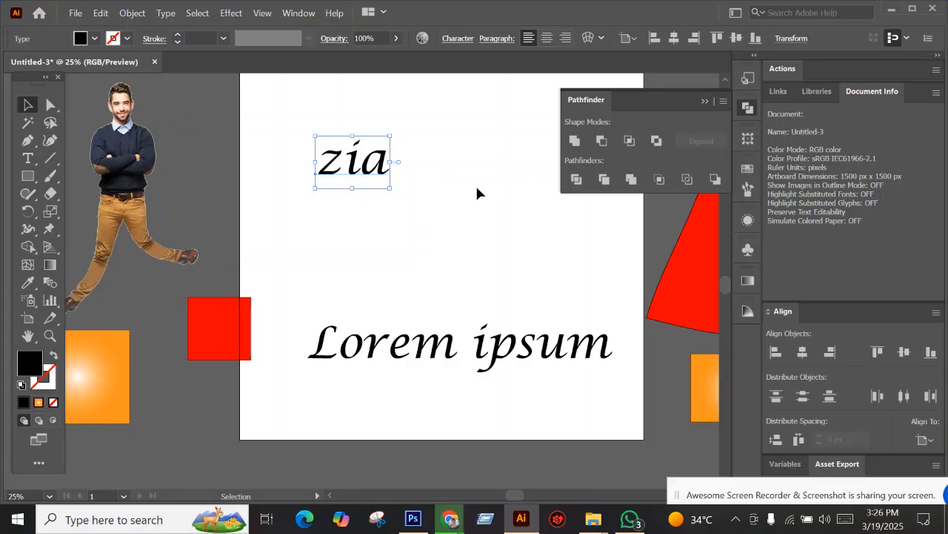
click(416, 351)
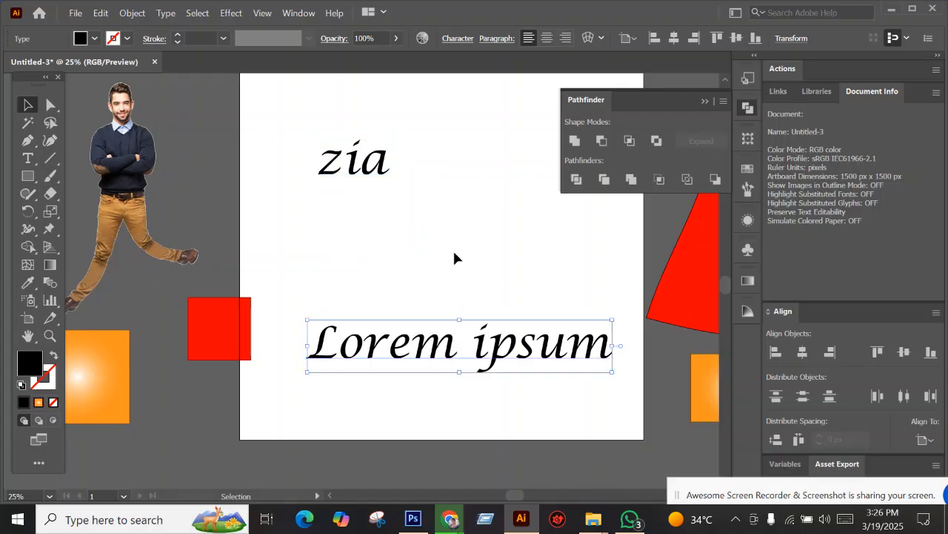
click(347, 171)
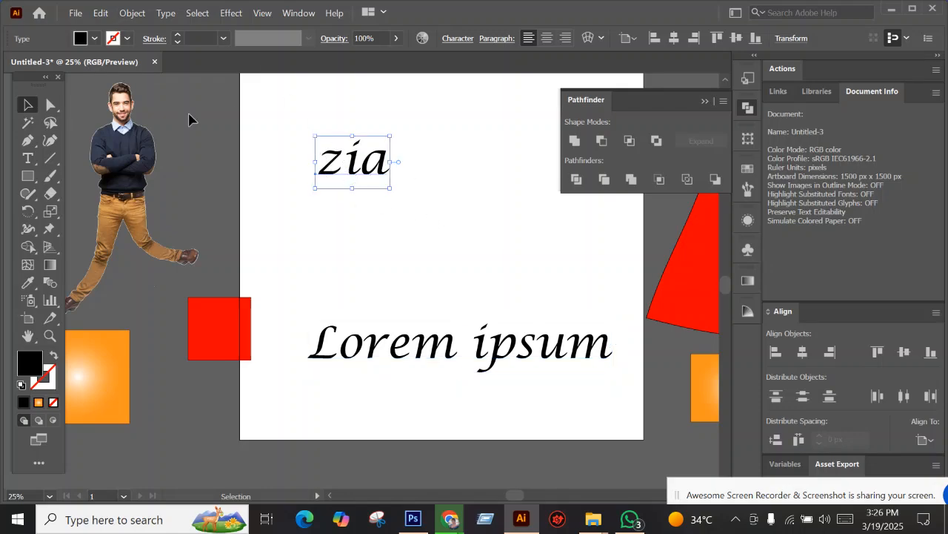
click(463, 350)
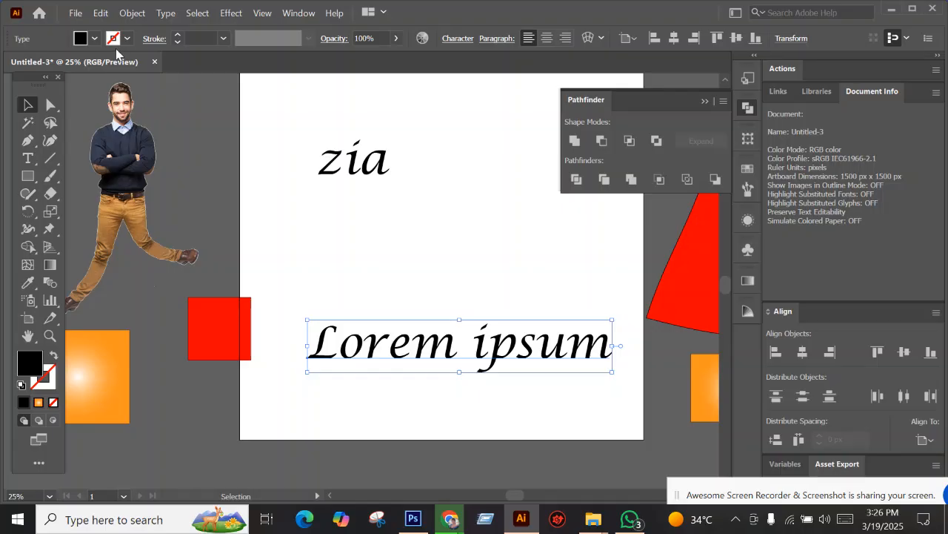
Change the fill colour of the lower calligraphic text "Lorem ipsum" to yellow.
click(95, 38)
click(62, 65)
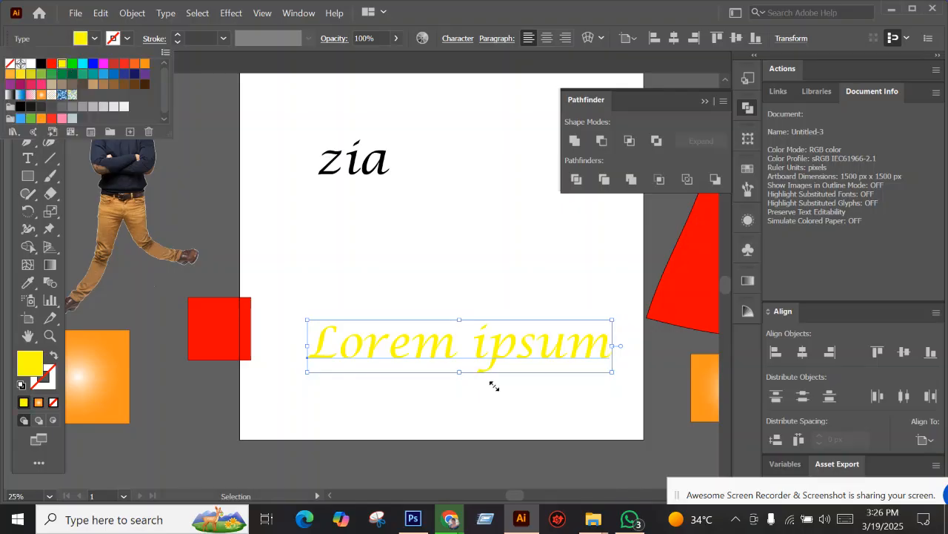
click(476, 364)
Copy the lower text's yellow fill to the short upper text with the Eyedropper tool.
click(330, 170)
click(28, 282)
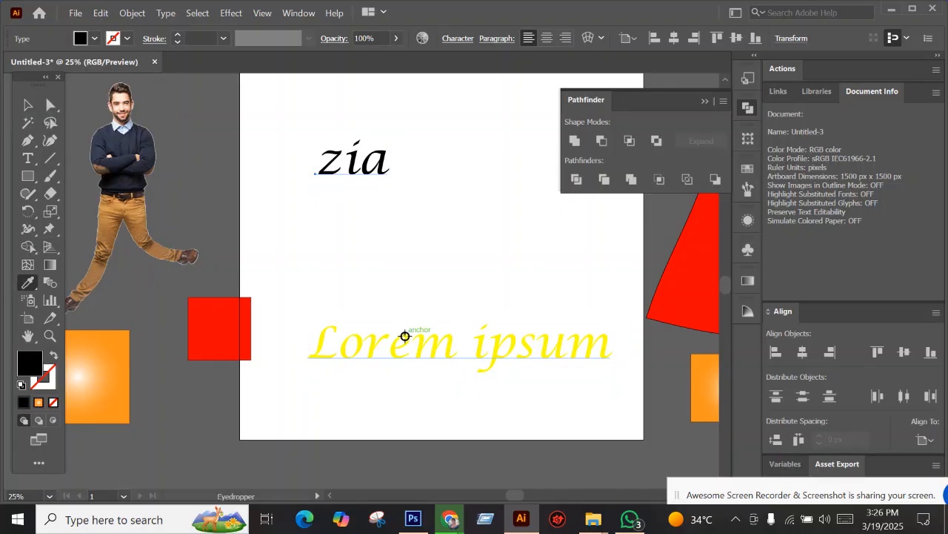
click(343, 336)
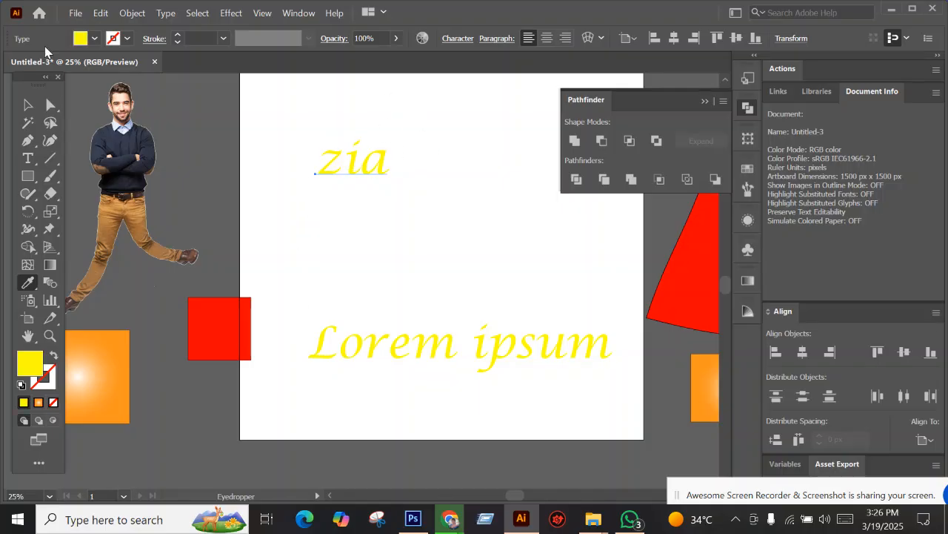
click(24, 106)
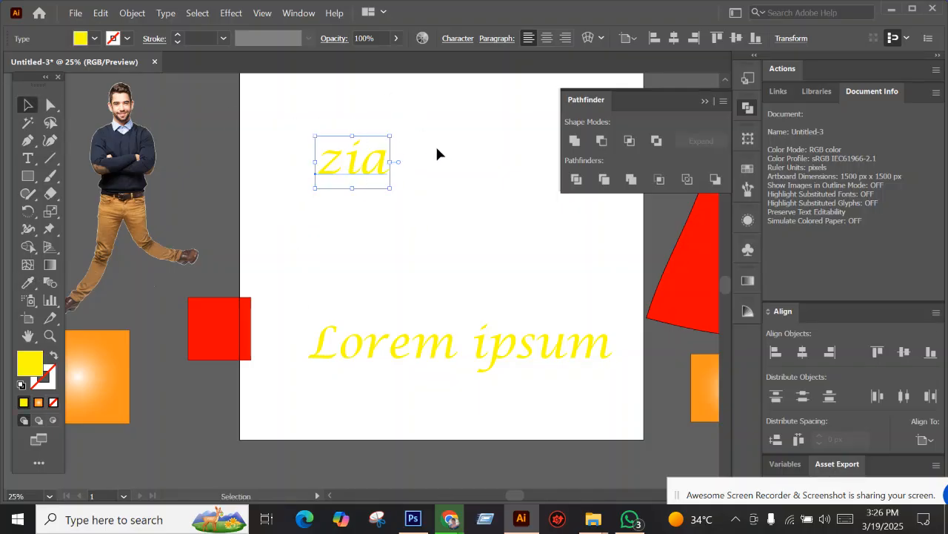
Delete both yellow text objects from the artboard.
click(440, 349)
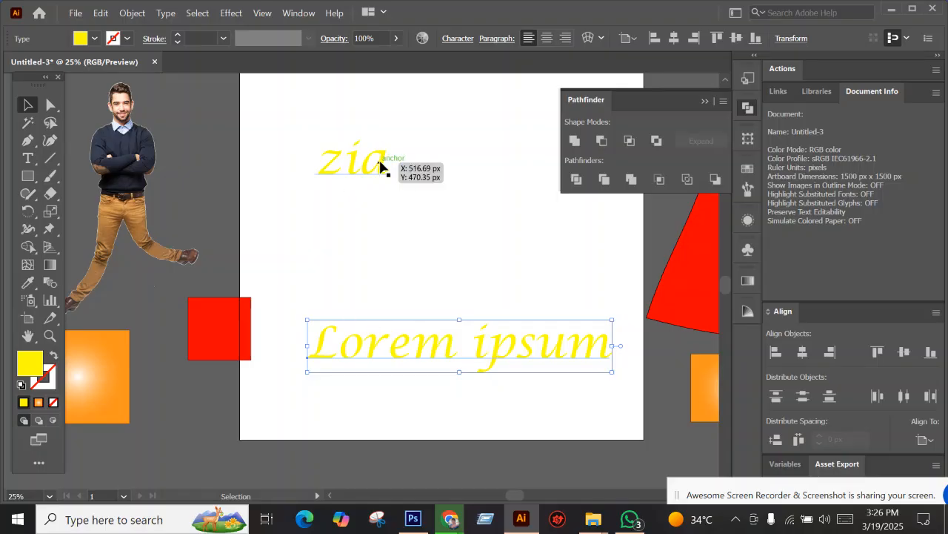
drag(449, 263, 358, 315)
drag(178, 157, 417, 386)
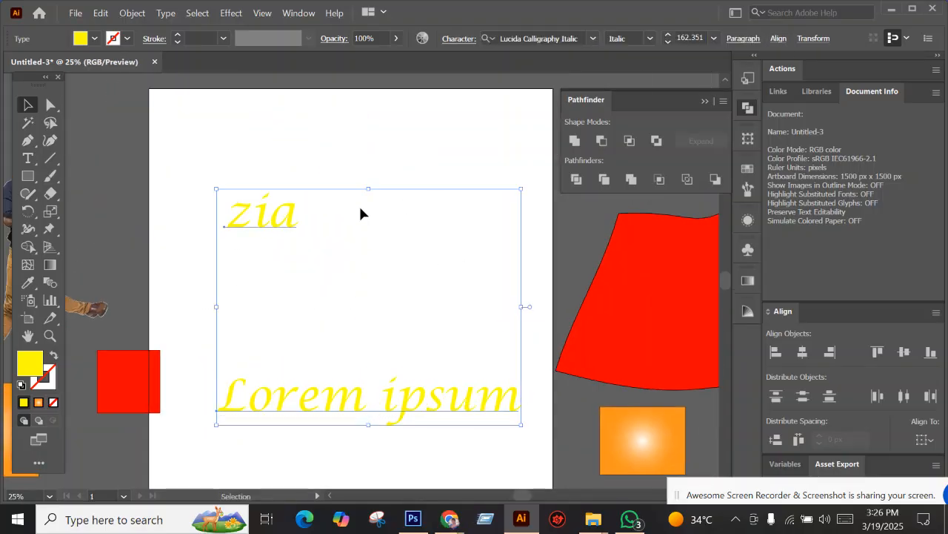
key(Delete)
scroll(330, 233, down, 1)
drag(330, 233, 333, 257)
scroll(297, 270, up, 1)
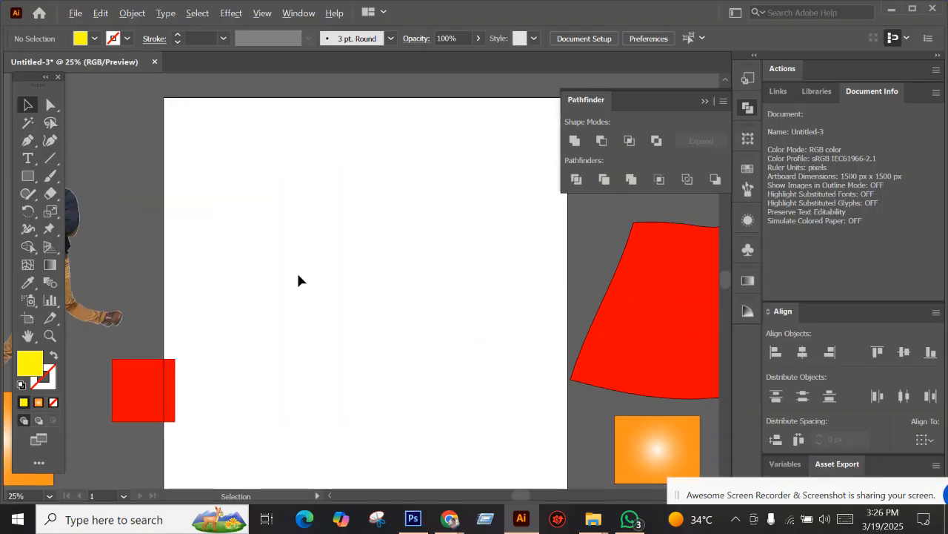
Examine the Eyedropper options for picked-up and applied attributes, toggling the Appearance group, and close them.
double_click(27, 284)
drag(441, 73, 226, 60)
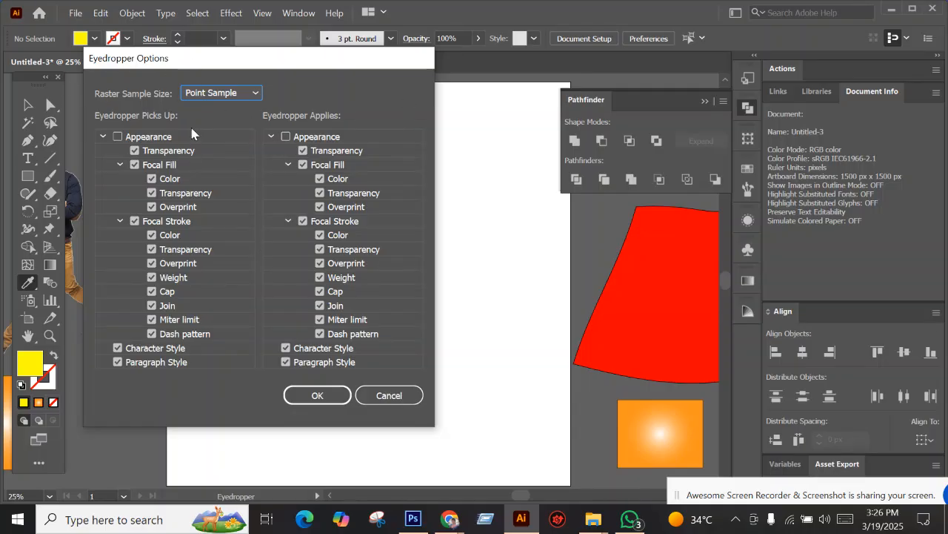
drag(323, 60, 399, 51)
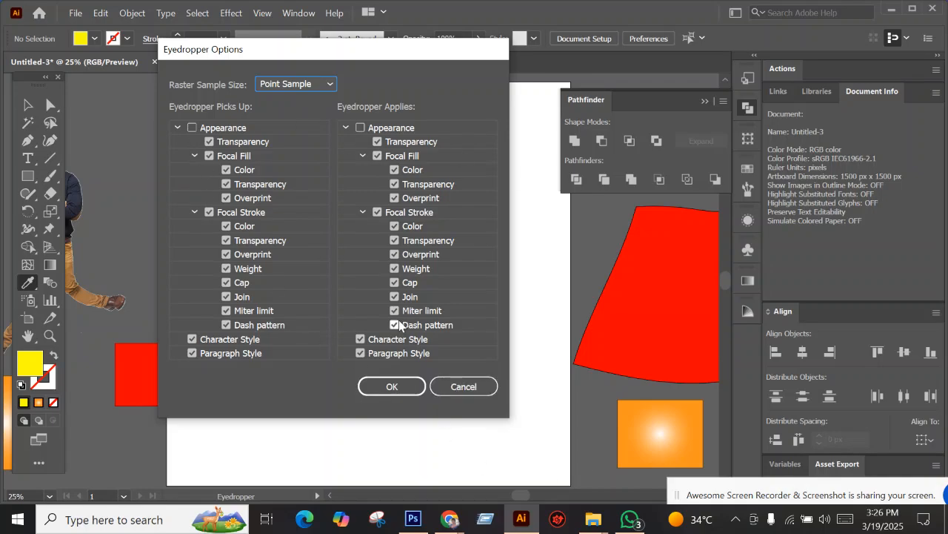
click(176, 128)
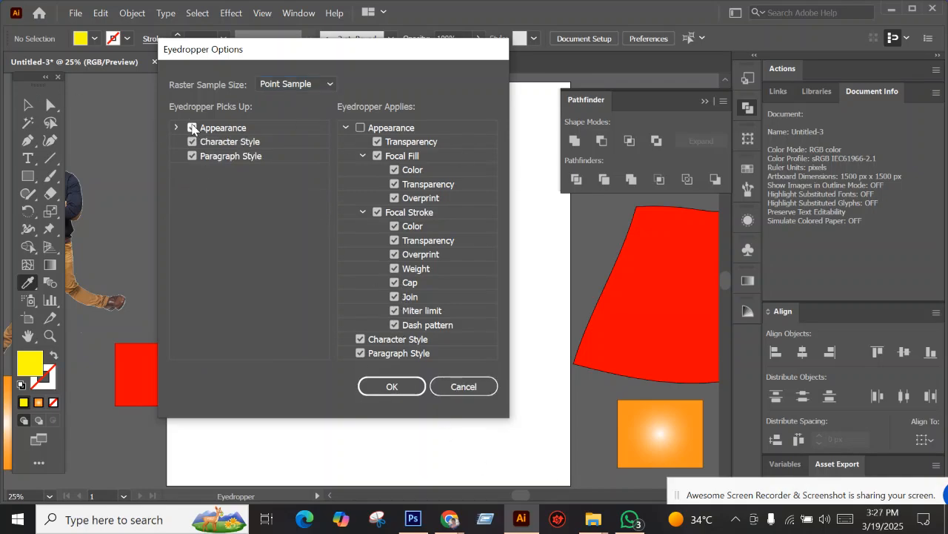
click(361, 128)
click(346, 127)
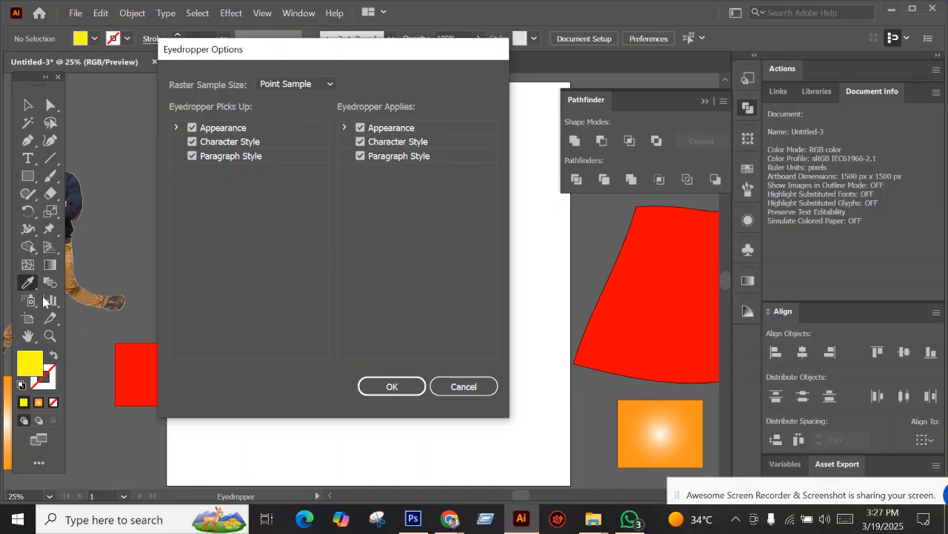
click(361, 127)
click(345, 128)
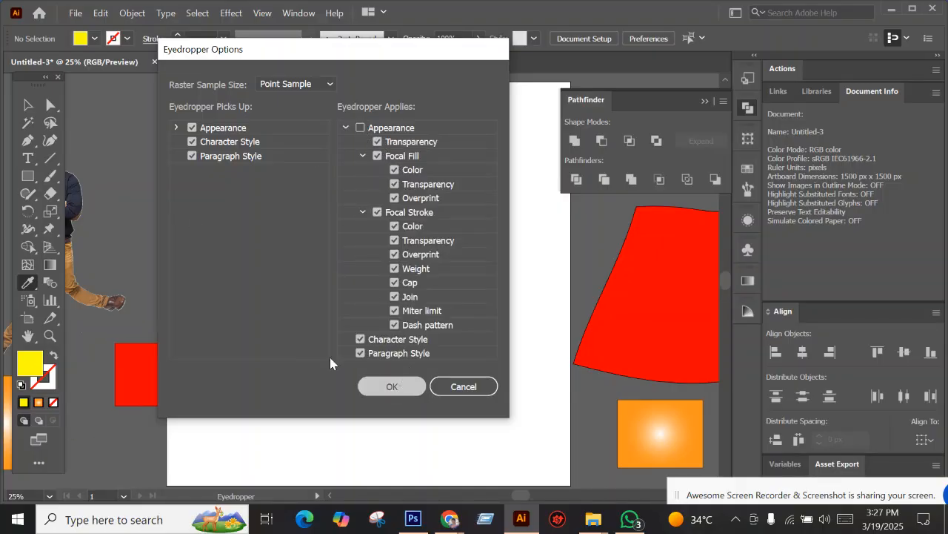
key(Escape)
Move the small red square off the artboard's left edge to the empty area above the man.
scroll(137, 250, down, 1)
click(40, 108)
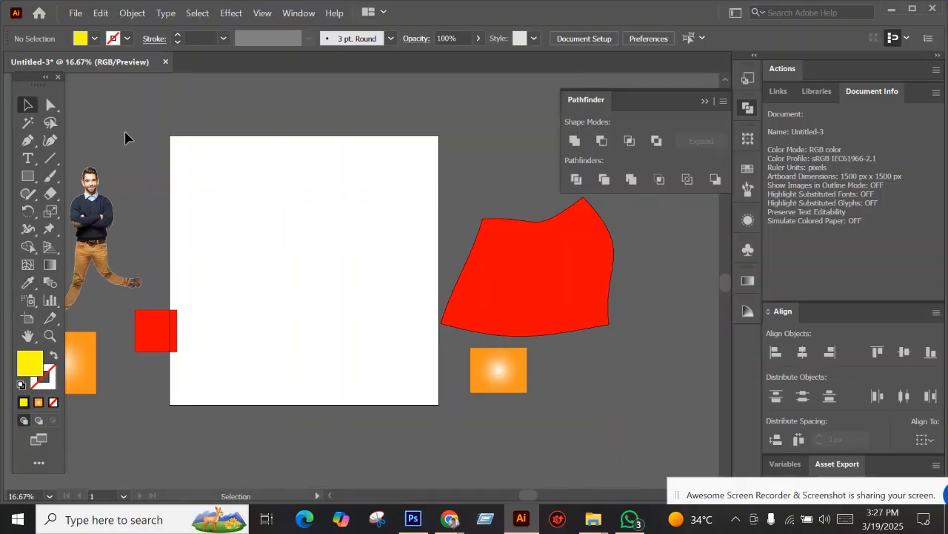
drag(172, 329, 149, 137)
scroll(178, 200, up, 1)
drag(200, 212, 174, 180)
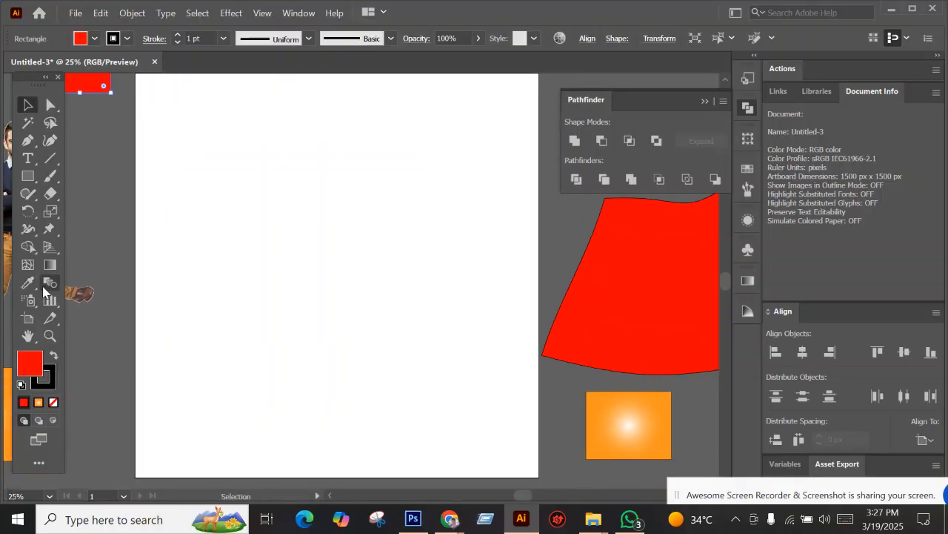
click(30, 287)
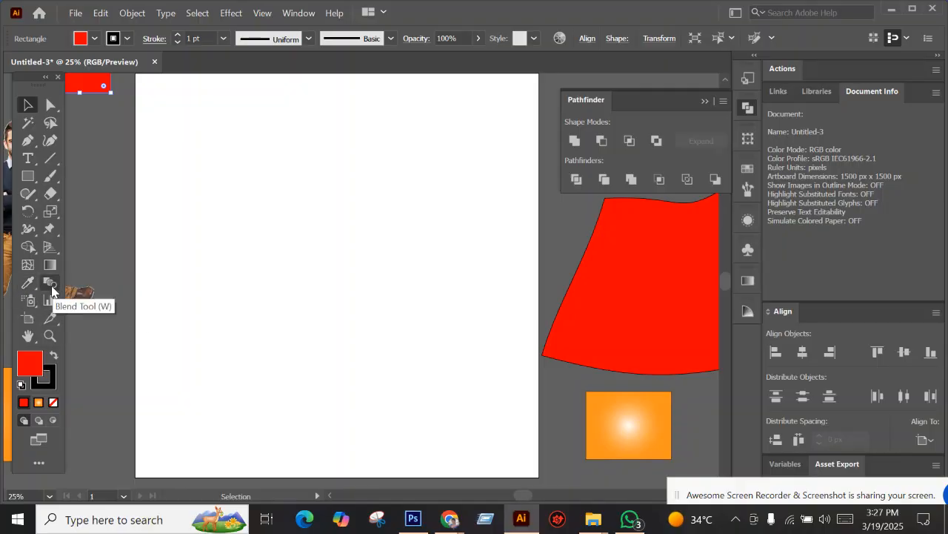
click(51, 300)
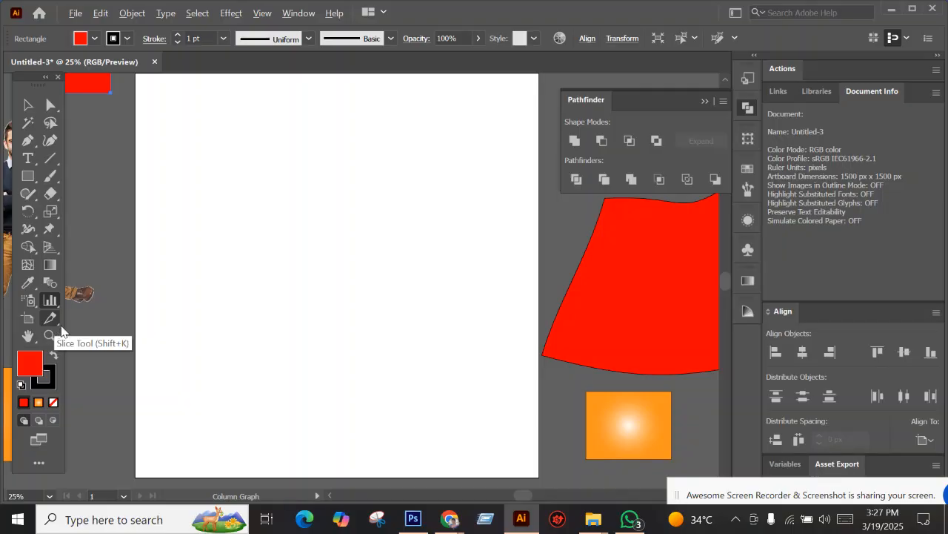
click(26, 110)
Delete the warped red shape and the small orange gradient rectangle beside the artboard's right edge.
drag(328, 110, 357, 195)
scroll(367, 206, down, 2)
scroll(437, 254, up, 1)
drag(381, 245, 357, 248)
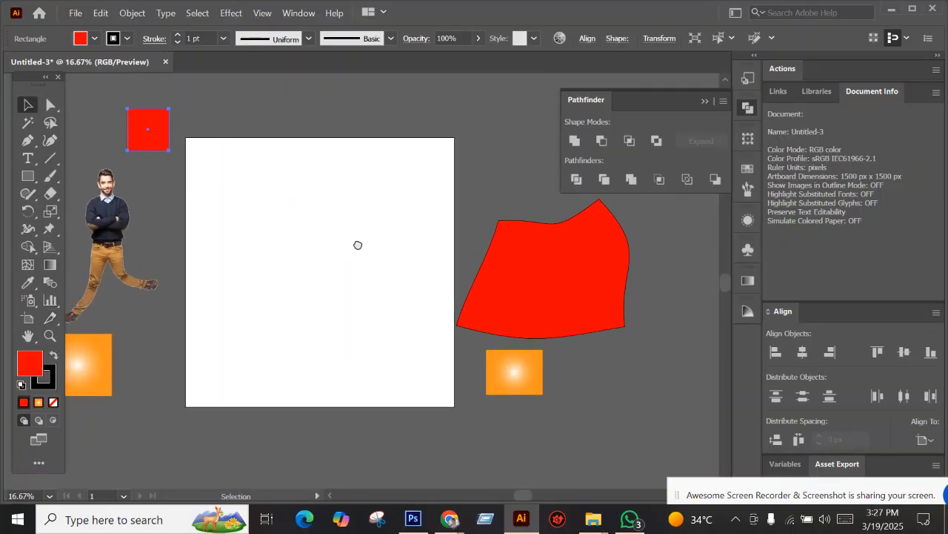
scroll(331, 265, up, 1)
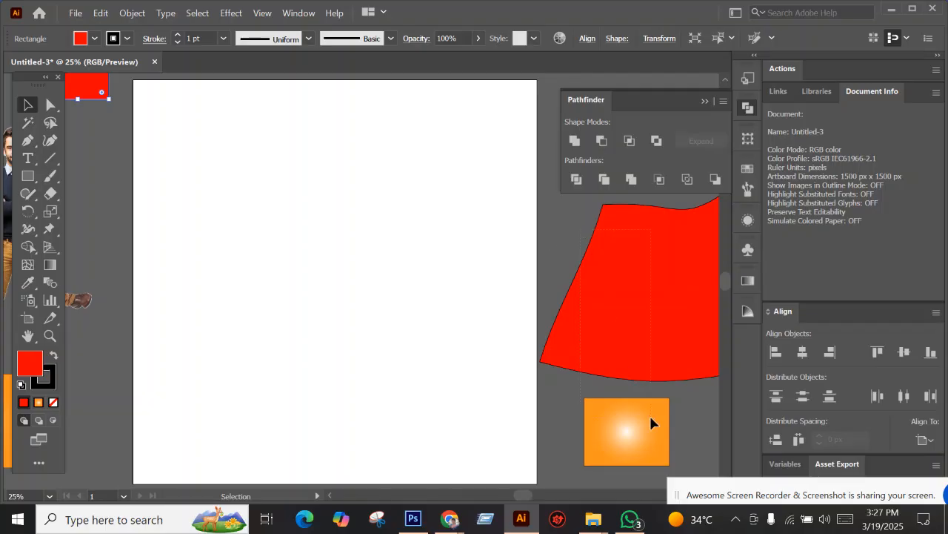
drag(649, 414, 620, 373)
key(Delete)
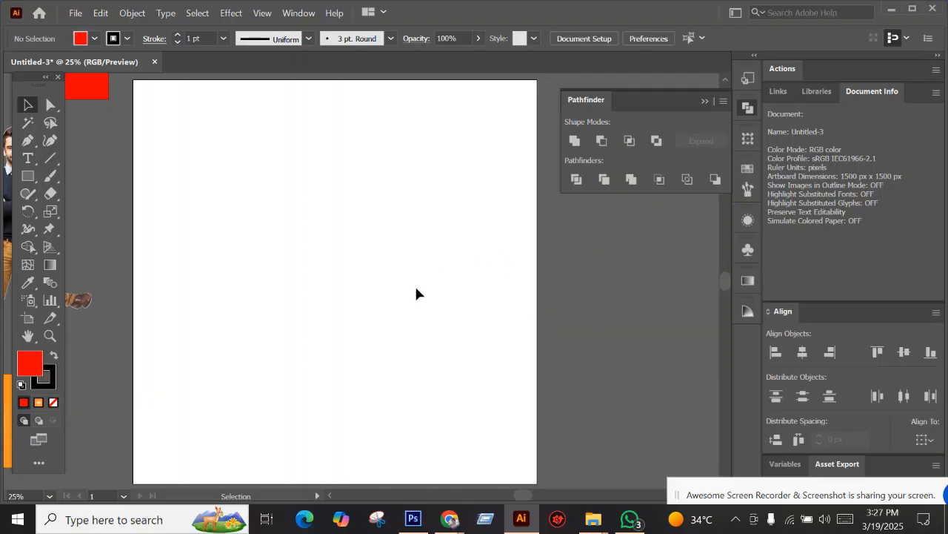
scroll(428, 288, down, 1)
scroll(358, 307, up, 1)
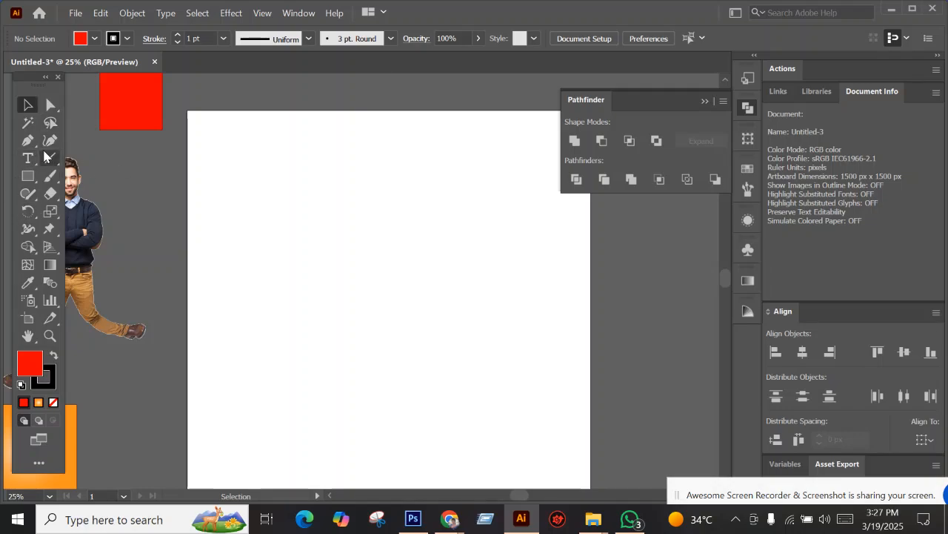
scroll(248, 185, down, 1)
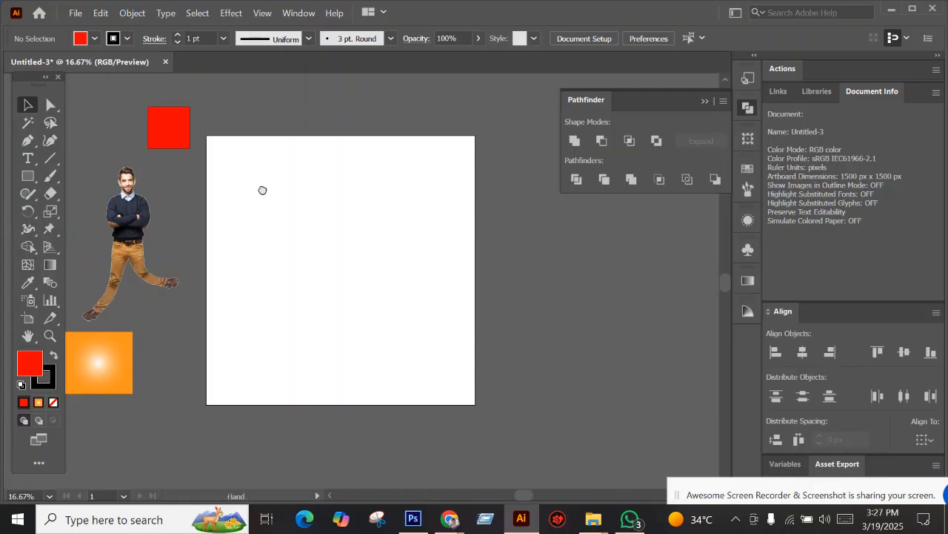
scroll(260, 202, up, 1)
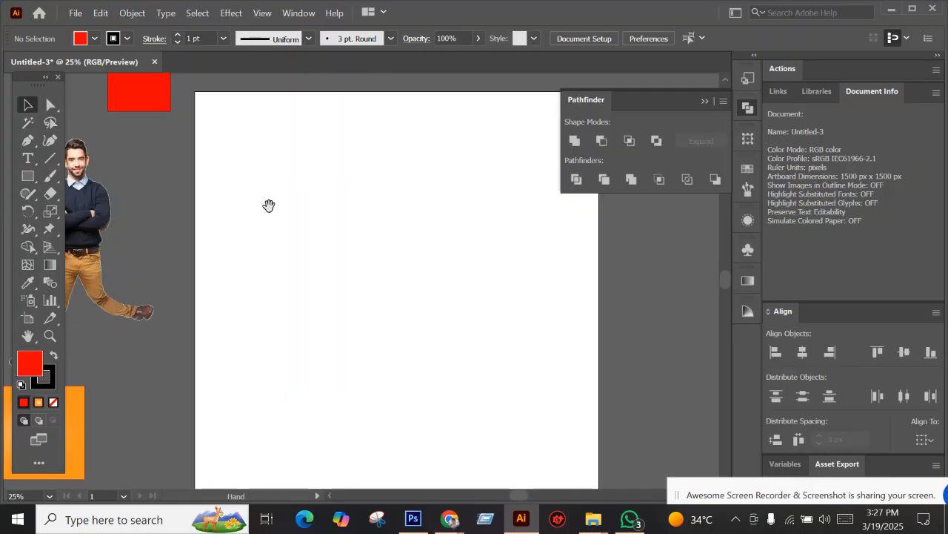
click(891, 11)
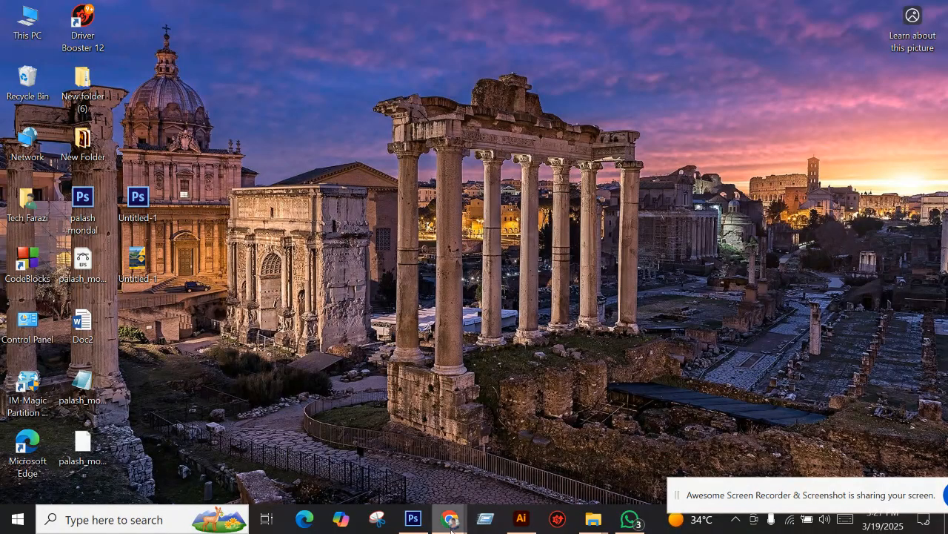
mouse_move(424, 527)
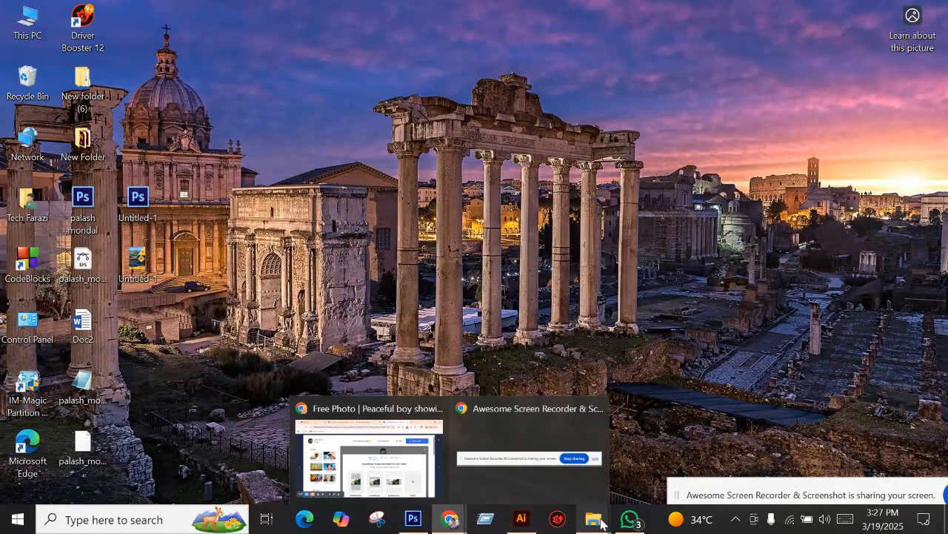
click(522, 521)
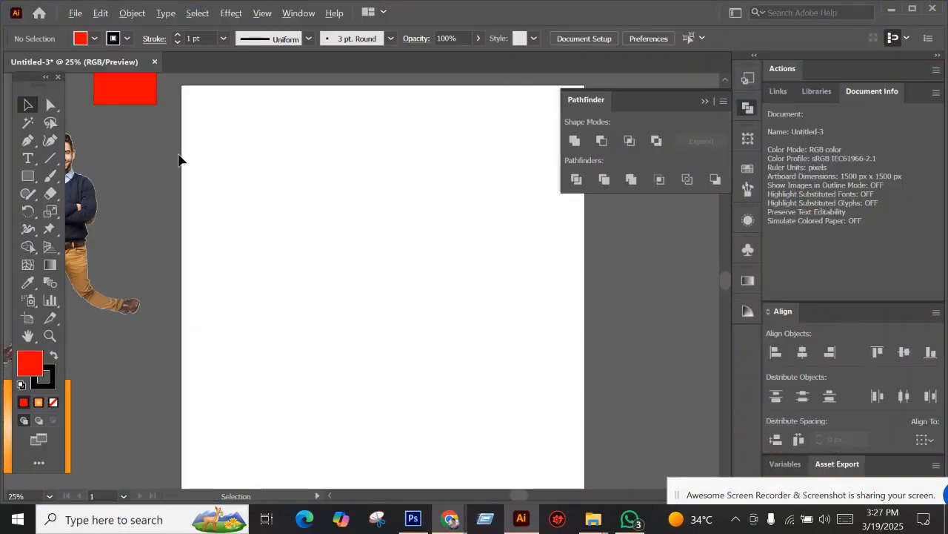
scroll(233, 141, down, 2)
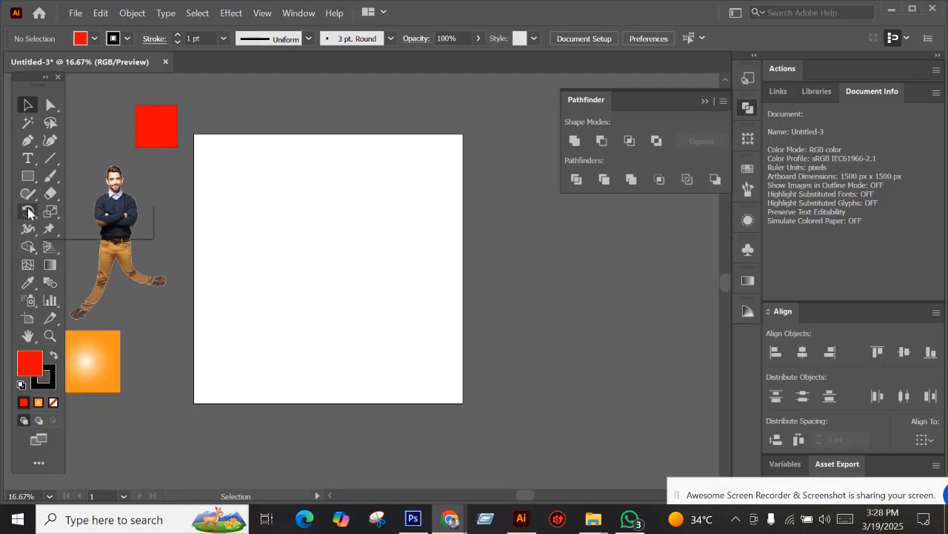
click(28, 212)
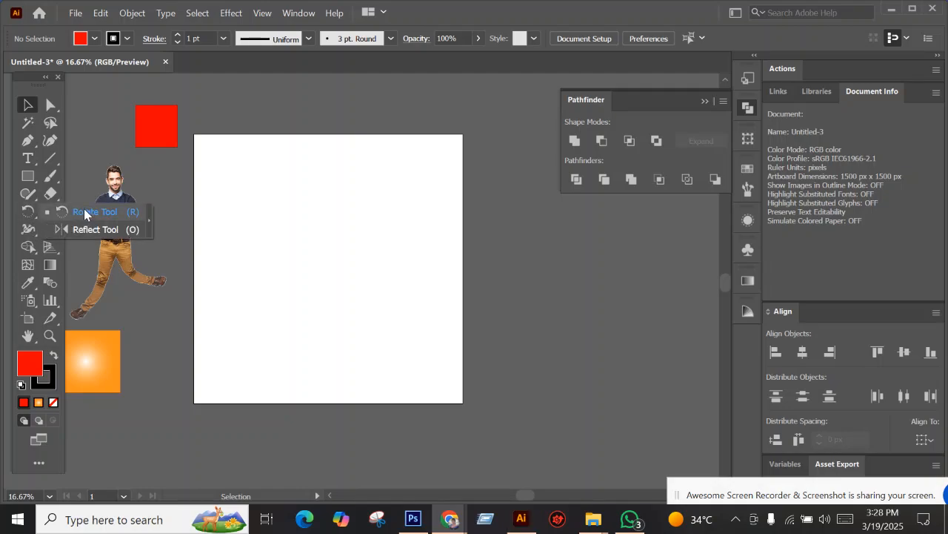
click(84, 212)
click(27, 105)
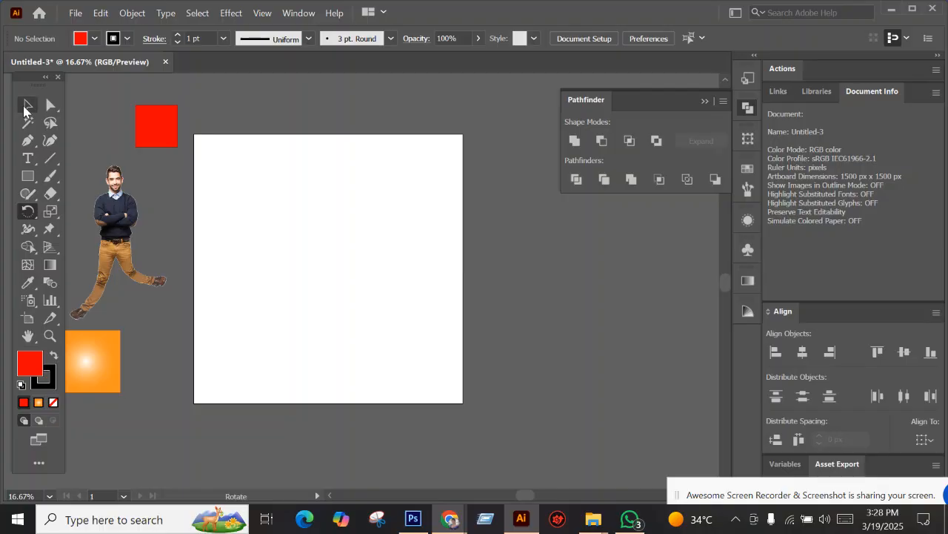
Draw a large red circle on the artboard with the Ellipse tool and duplicate it to the right so the two circles overlap.
scroll(387, 299, up, 1)
drag(392, 300, 447, 343)
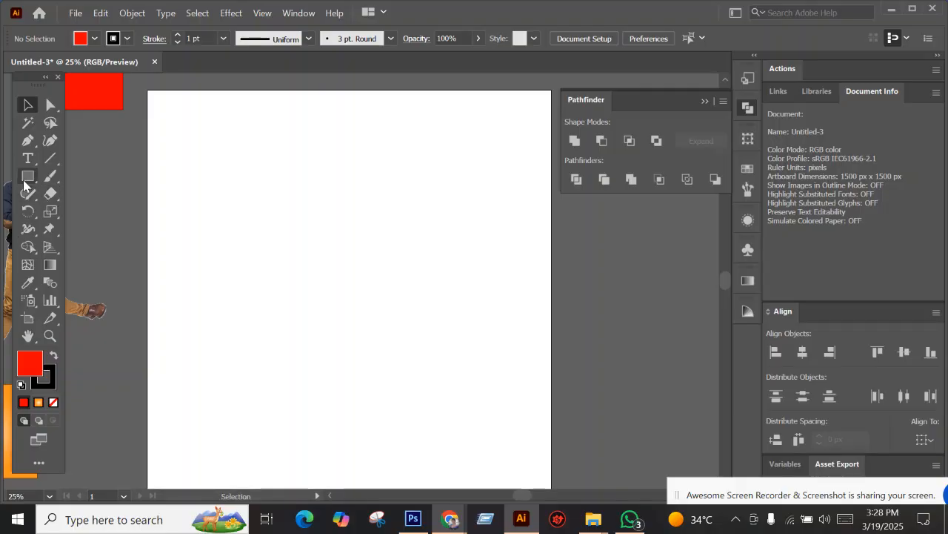
drag(27, 176, 90, 214)
drag(309, 267, 429, 355)
click(27, 104)
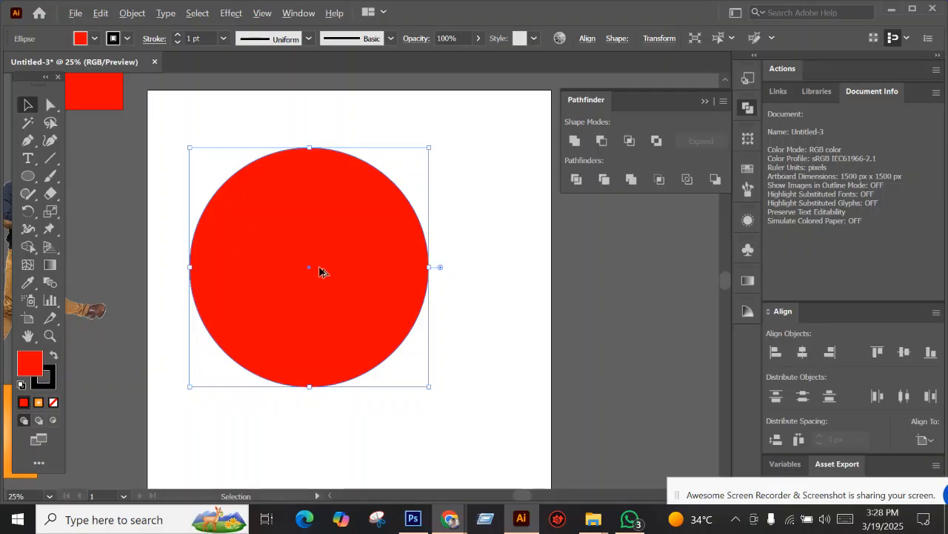
drag(319, 266, 479, 269)
Remove the outer parts of both overlapping circles with the Shape Builder tool, keeping only their leaf-shaped intersection.
drag(296, 121, 496, 356)
click(28, 247)
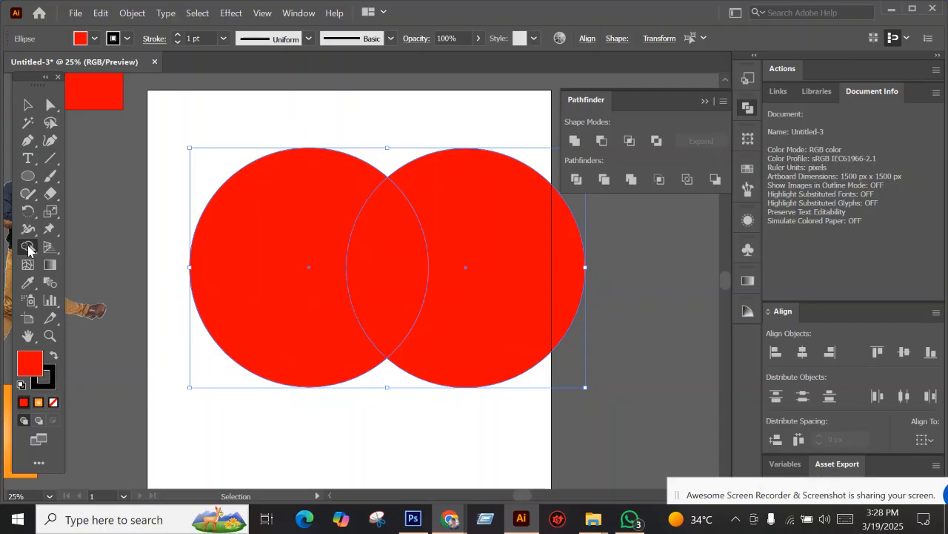
mouse_move(449, 519)
click(396, 470)
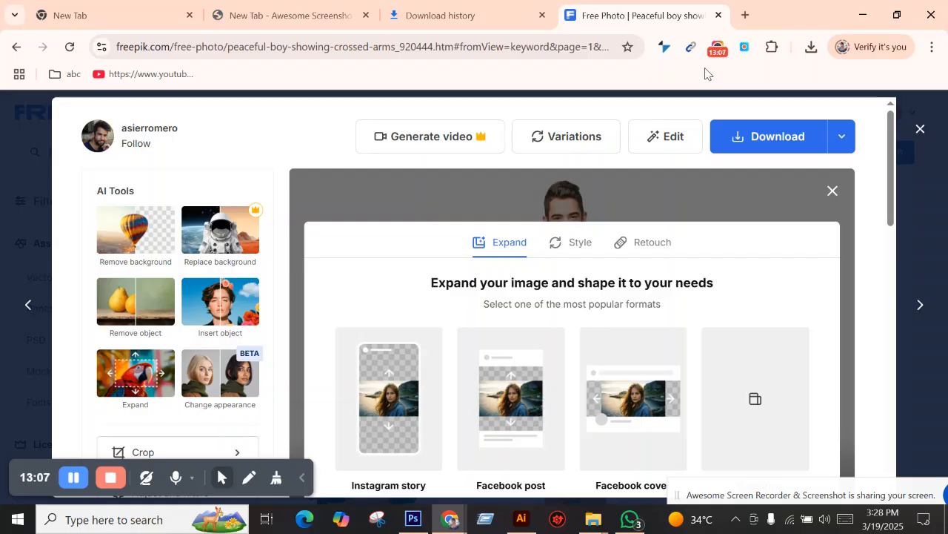
click(521, 519)
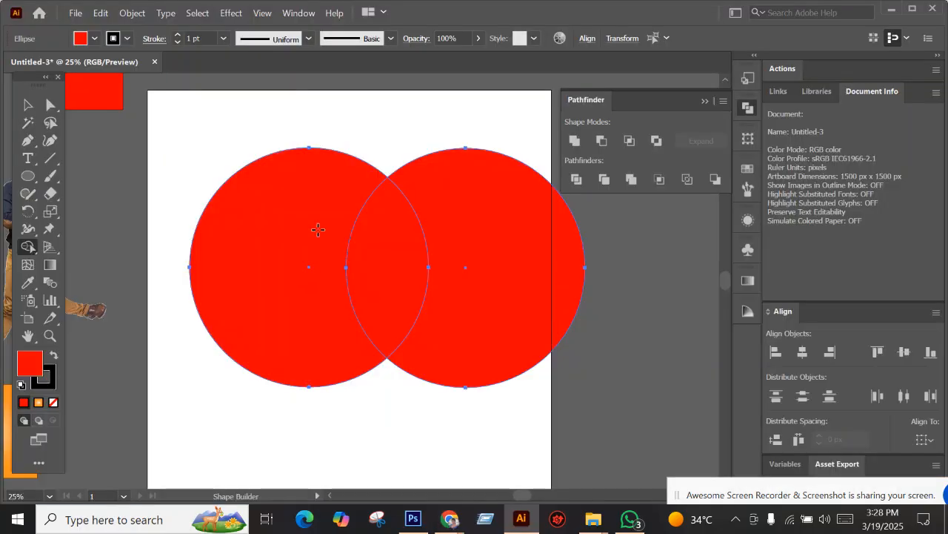
alt+click(272, 235)
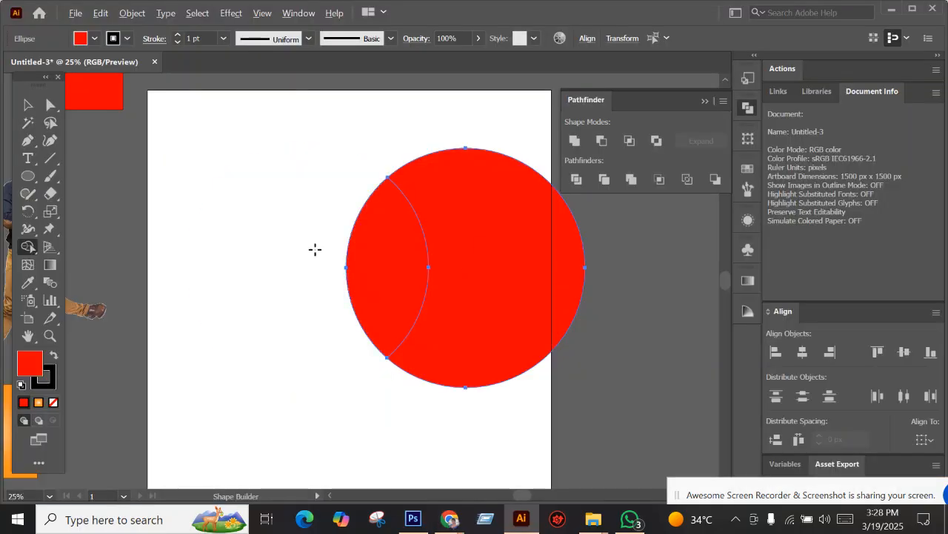
alt+click(516, 251)
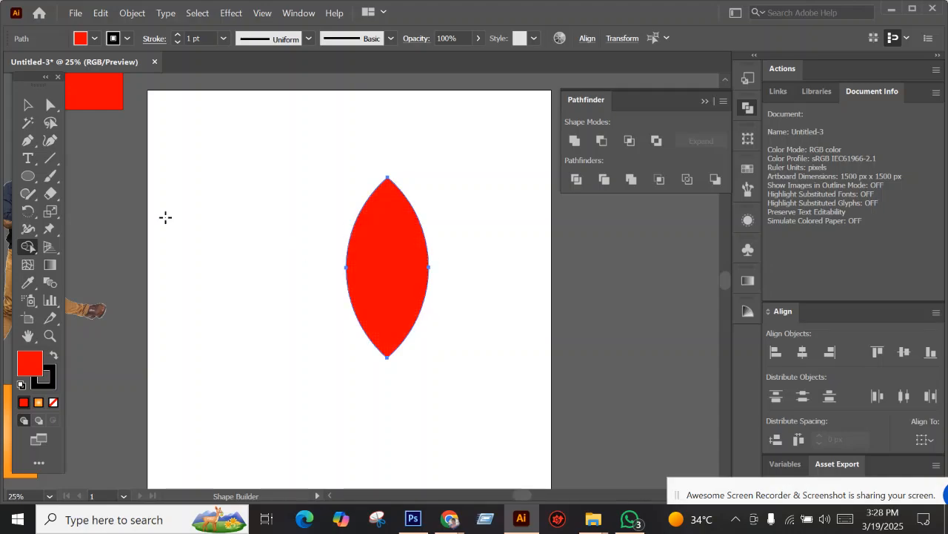
Stretch the red leaf shape longer from its lower end and move it to the left and slightly down.
click(28, 105)
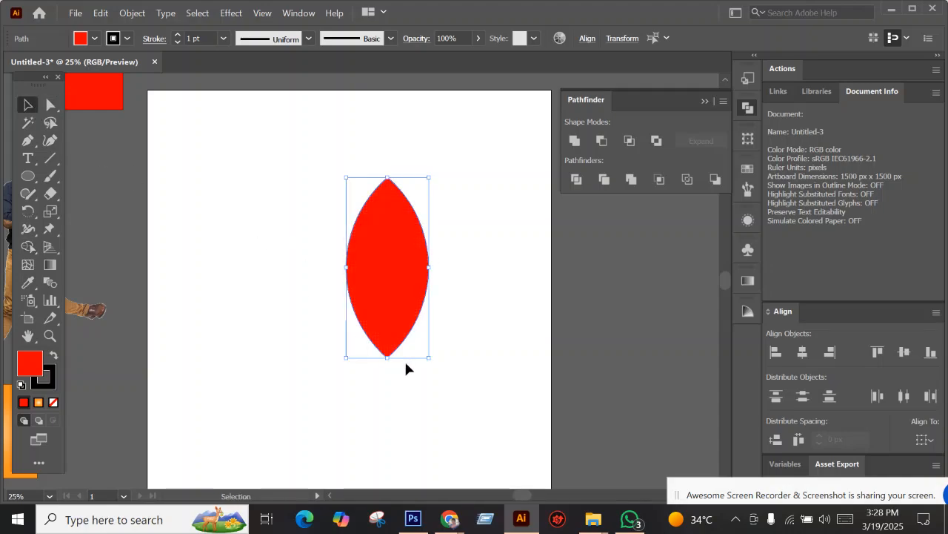
drag(387, 358, 387, 384)
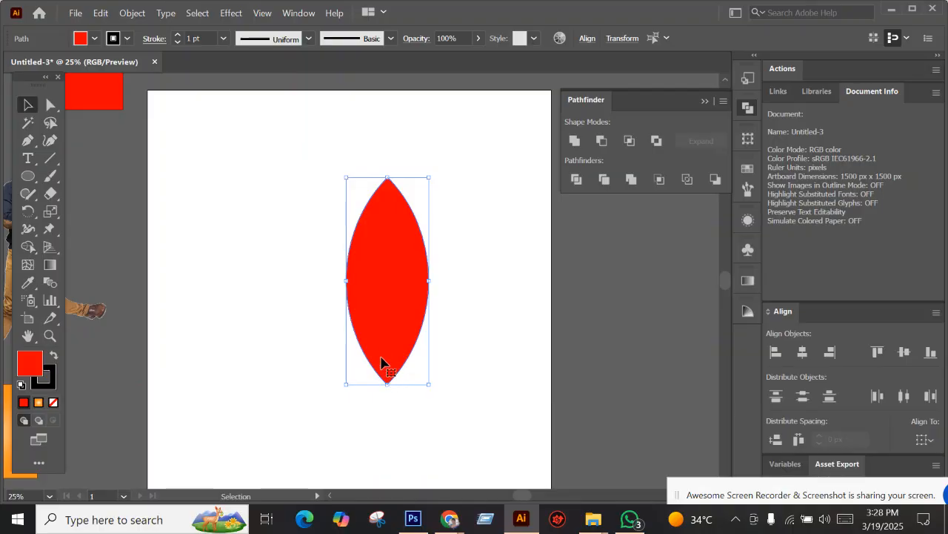
drag(378, 327, 341, 320)
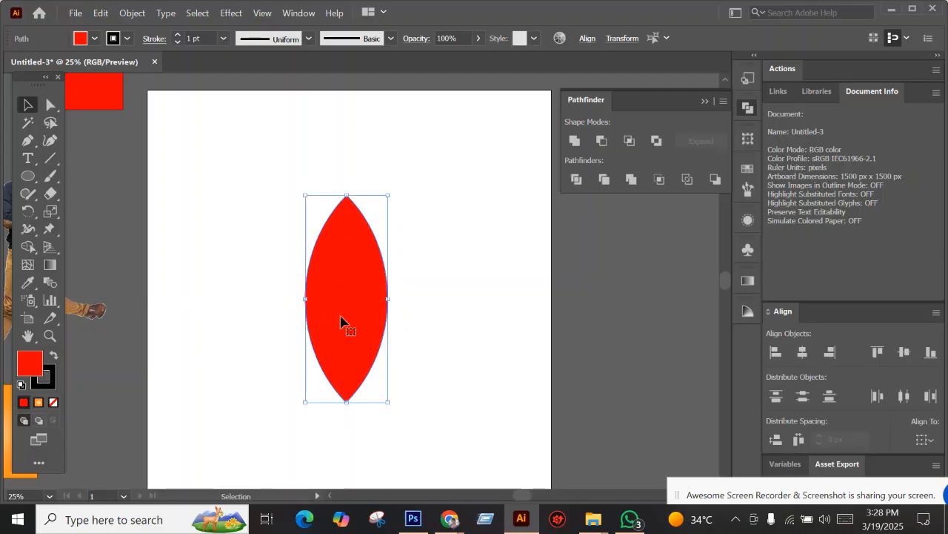
Nudge the leaf upward, move it to the upper middle of the artboard, and shorten it slightly from its lower tip.
key(Up)
key(Up)
key(Up)
key(Up)
key(Up)
key(Up)
key(Up)
key(Up)
key(Up)
key(Up)
key(Up)
key(Up)
key(Up)
key(Up)
key(Up)
key(Up)
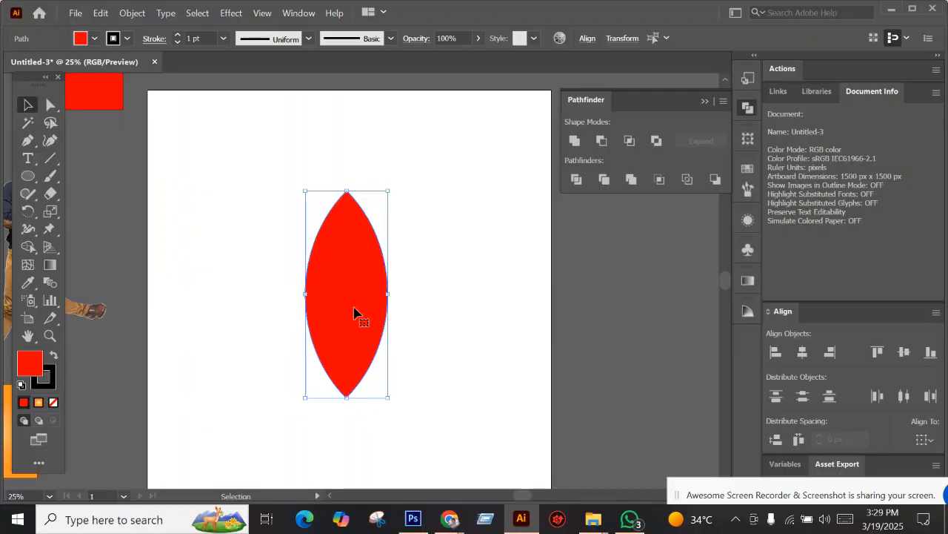
drag(353, 304, 345, 271)
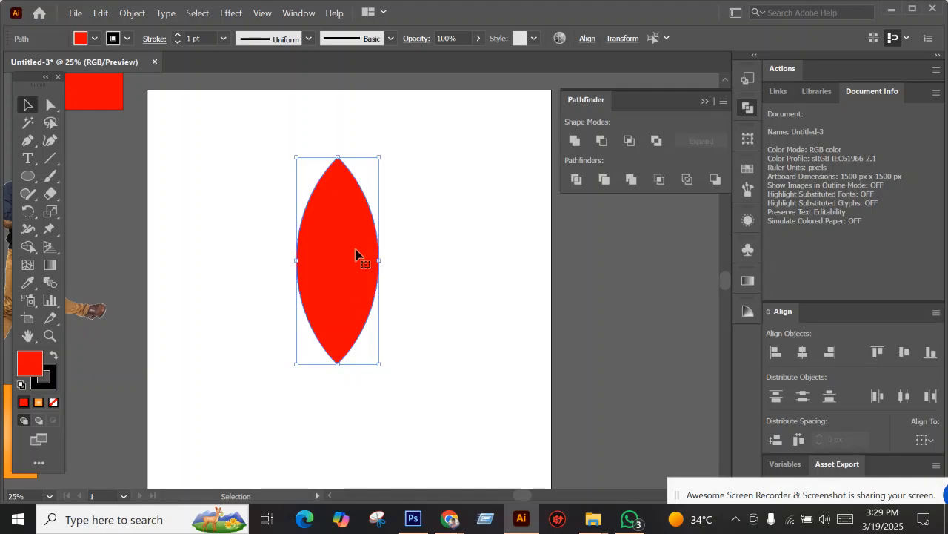
drag(337, 363, 337, 358)
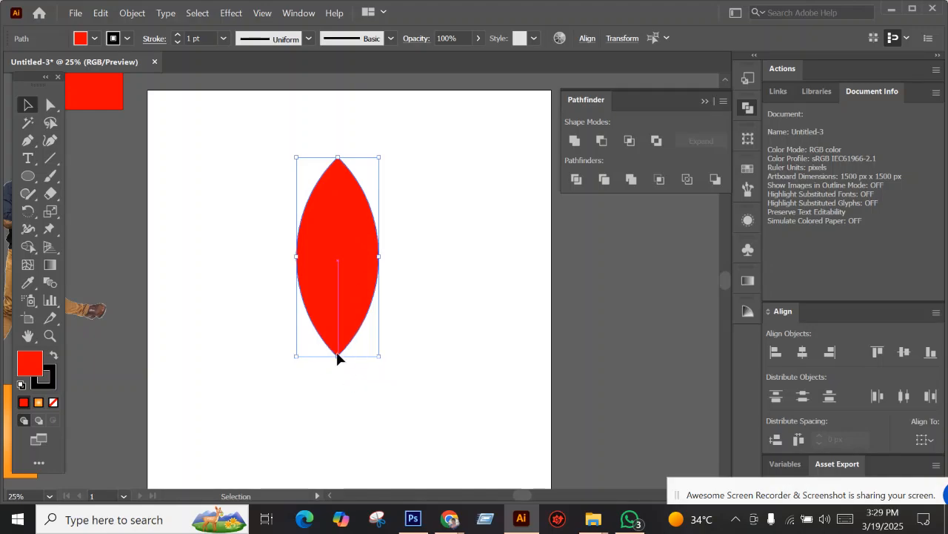
click(482, 223)
scroll(345, 255, up, 1)
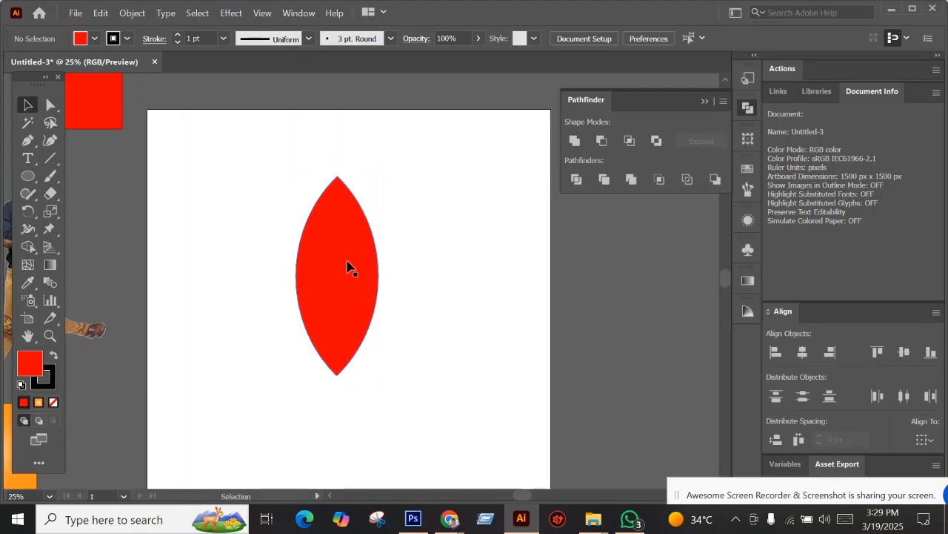
Draw a smaller red circle below the leaf, across the artboard's lower edge, and duplicate it to the right so the circles overlap.
scroll(449, 262, down, 3)
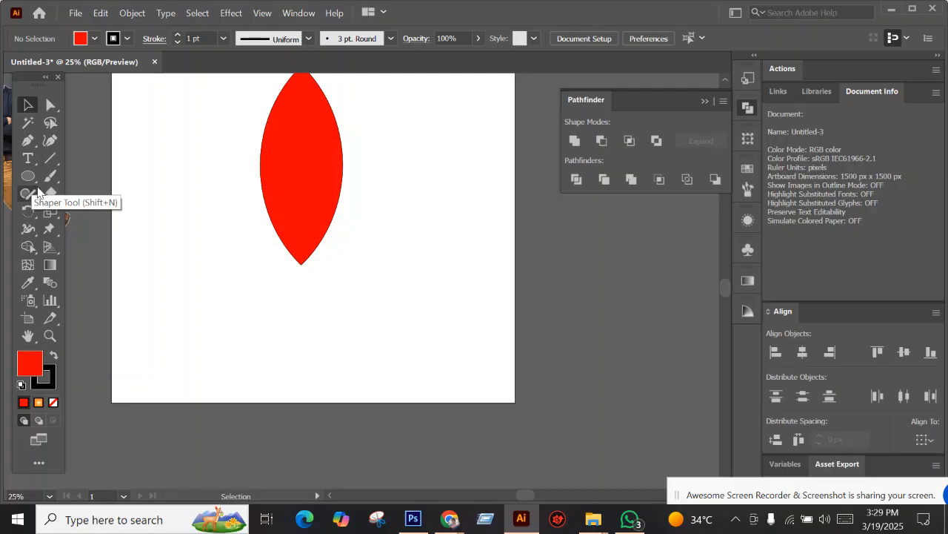
click(28, 181)
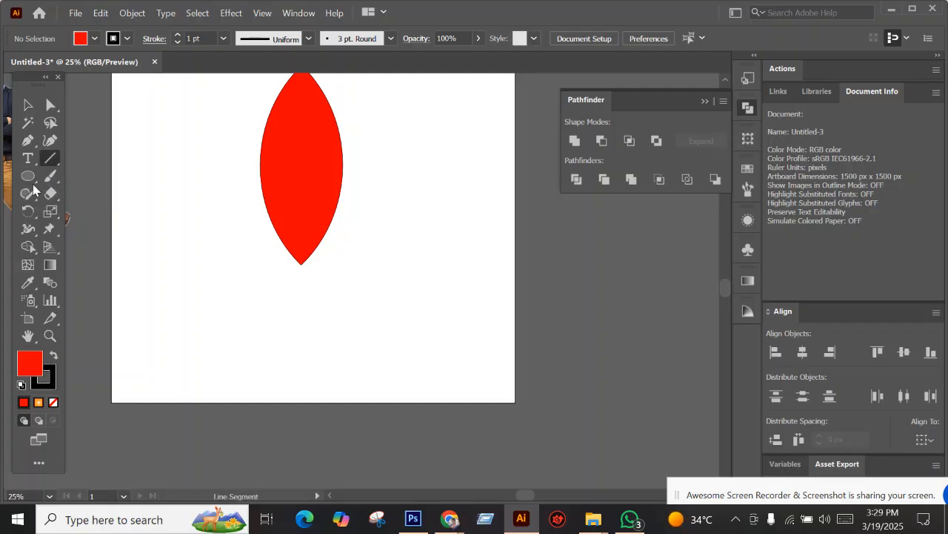
drag(216, 356, 283, 427)
click(28, 105)
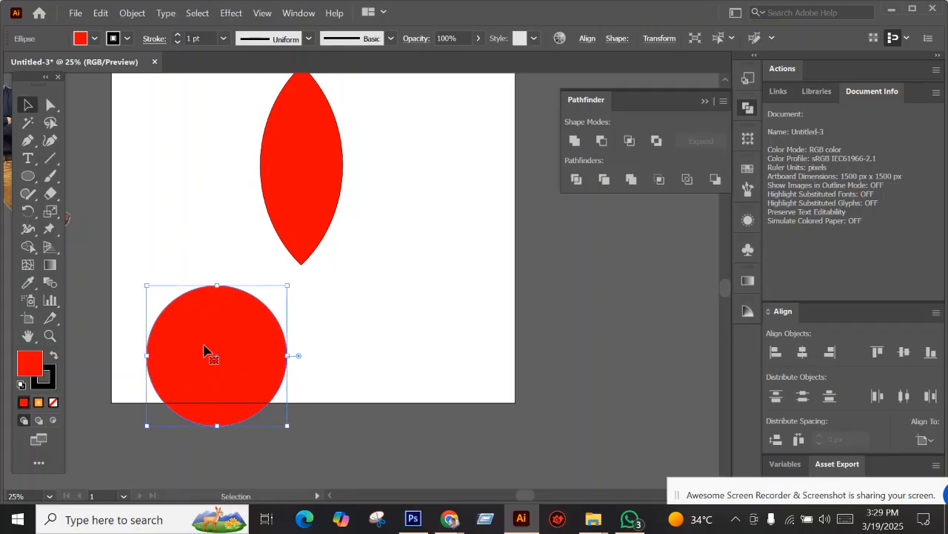
drag(247, 388, 322, 381)
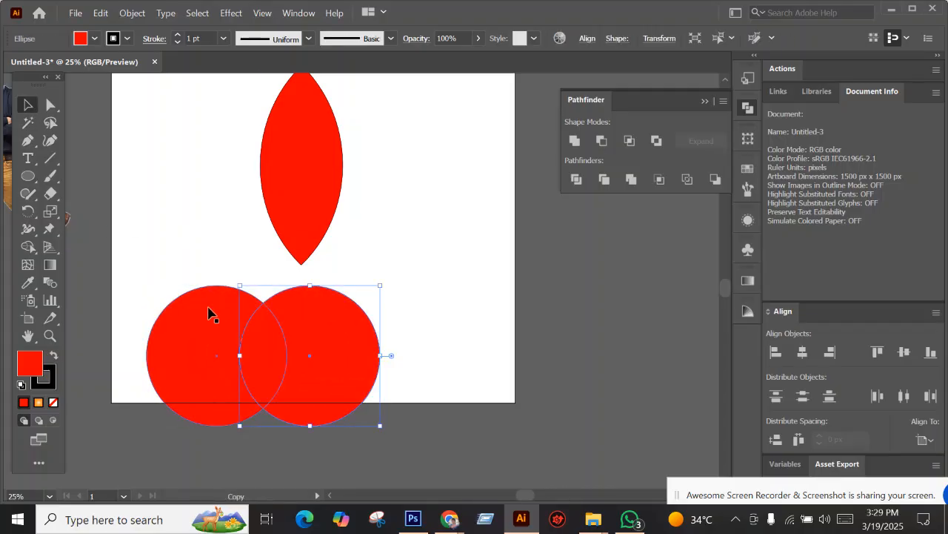
Trim the two small circles to their leaf-shaped overlap with the Shape Builder tool and delete the resulting small leaf.
drag(158, 271, 249, 373)
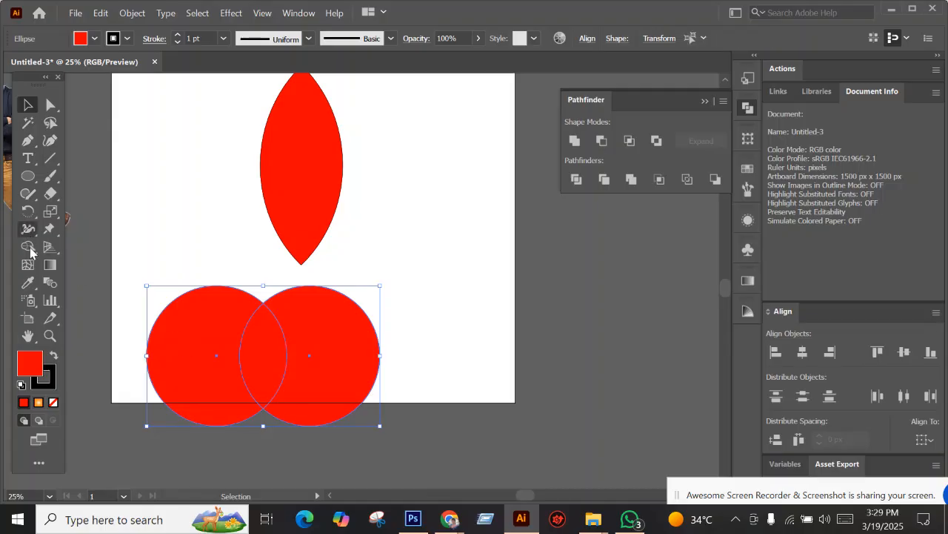
click(28, 247)
alt+click(203, 330)
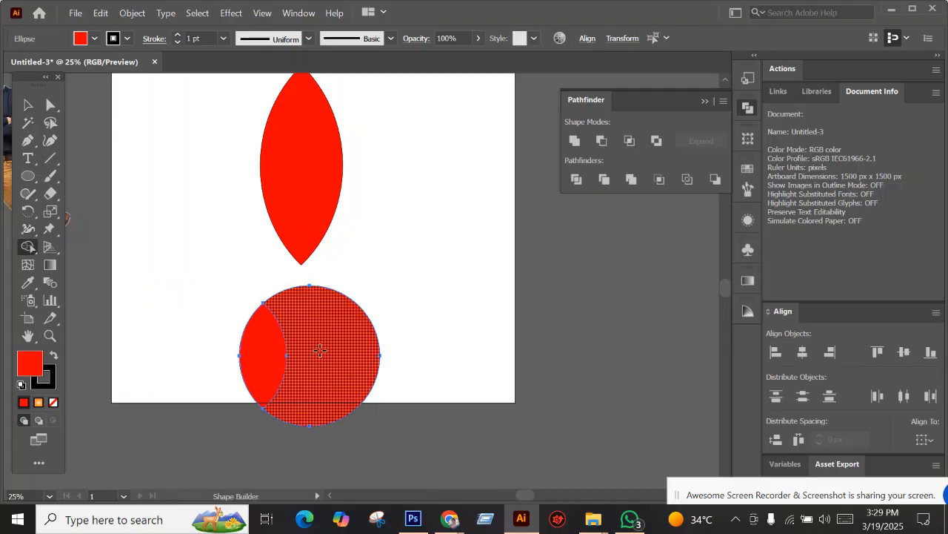
alt+click(300, 356)
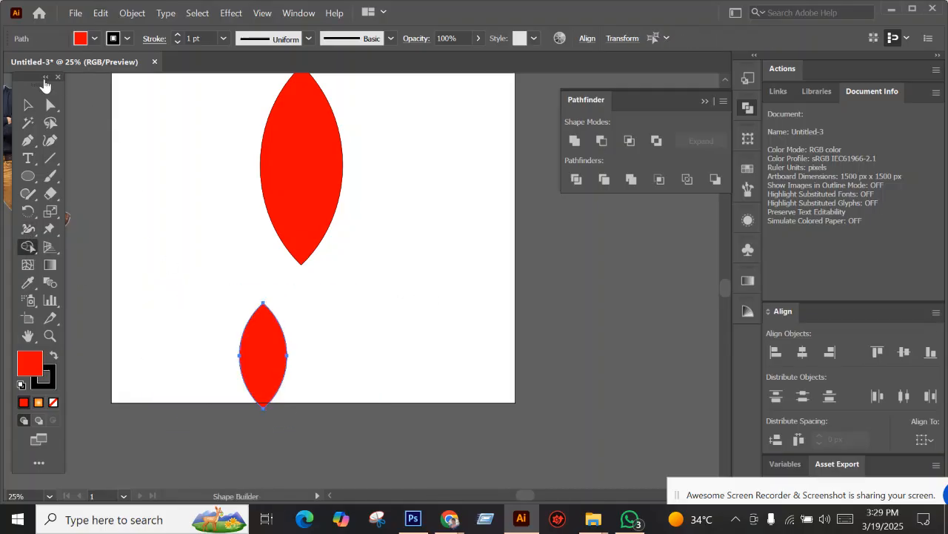
click(29, 106)
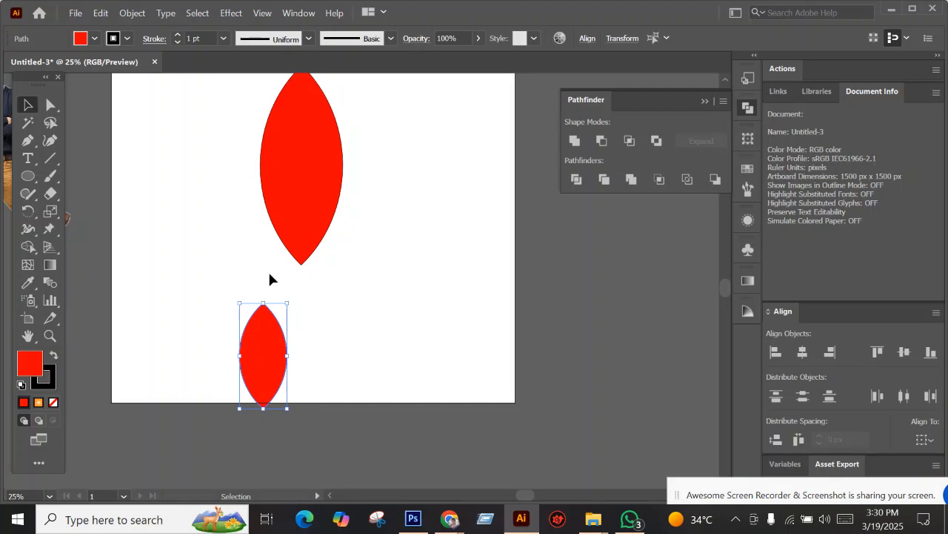
key(Delete)
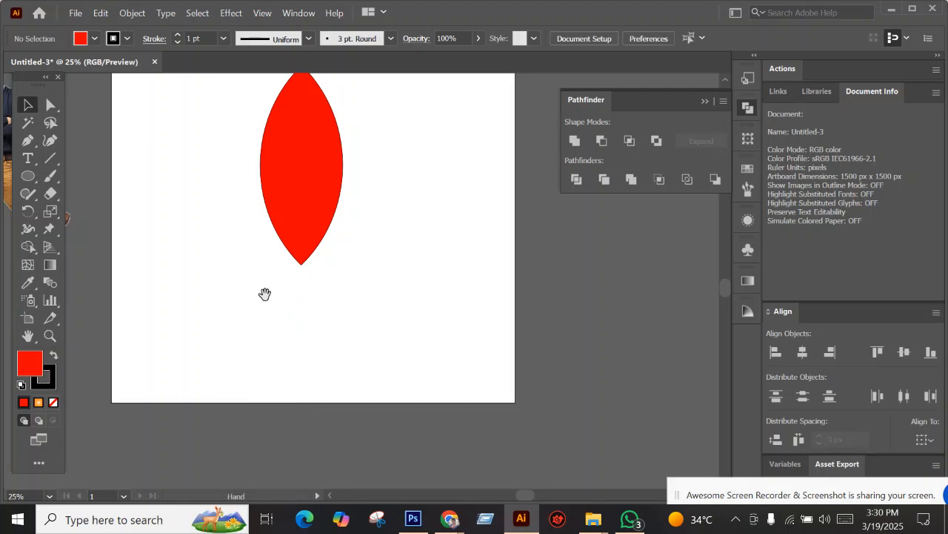
Duplicate the large leaf to its right, delete that copy, and reselect the original leaf.
drag(264, 292, 281, 400)
click(310, 284)
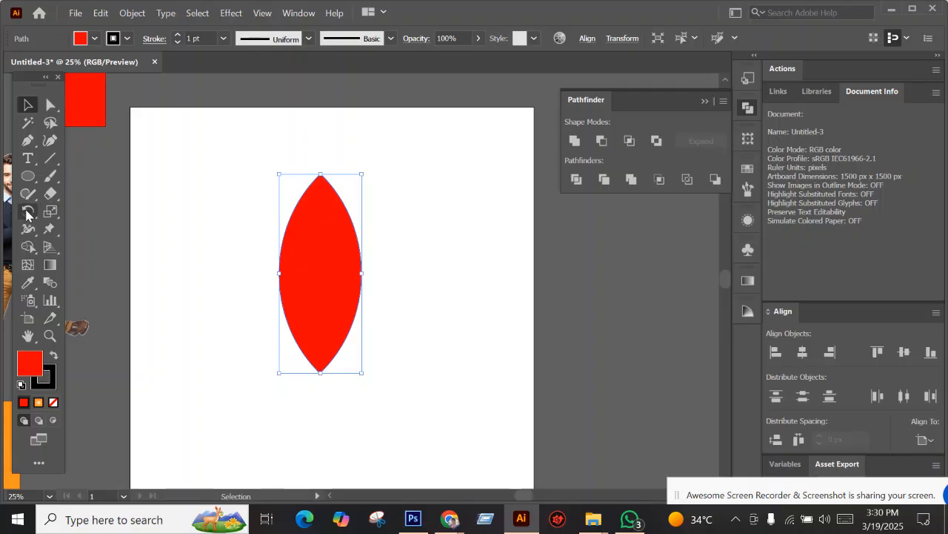
drag(314, 262, 432, 249)
key(Delete)
click(323, 261)
Create a copy of the leaf rotated by 360/15 degrees around its lower tip with the Rotate tool.
click(28, 211)
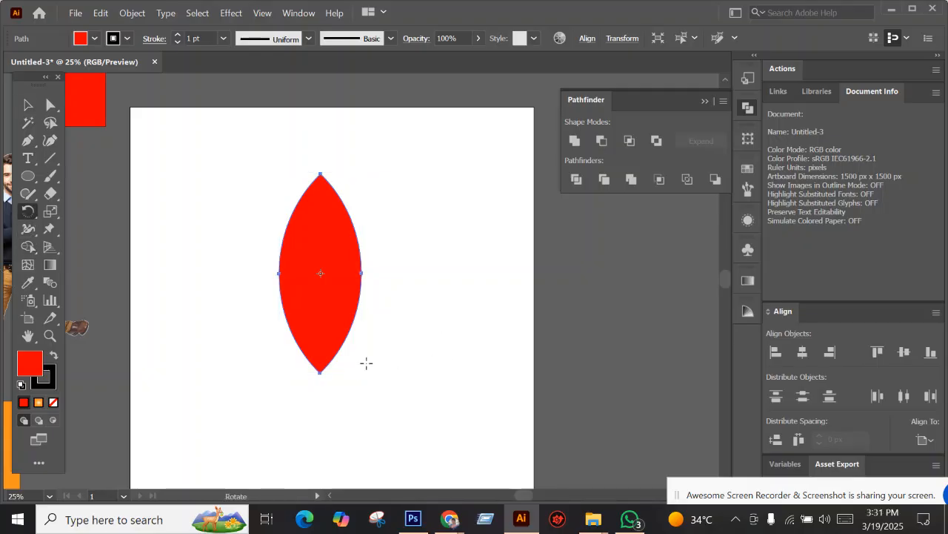
alt+click(321, 373)
drag(757, 114, 556, 81)
text(360/)
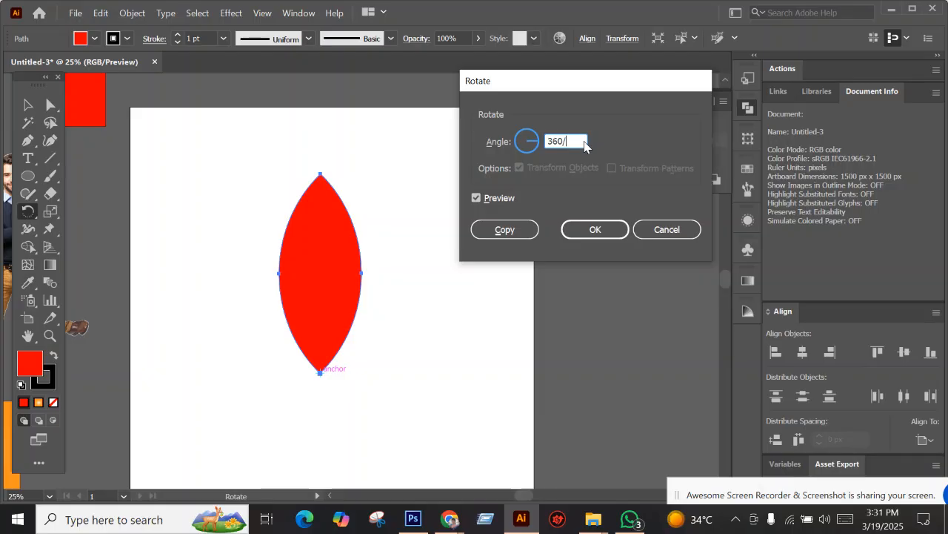
text(15)
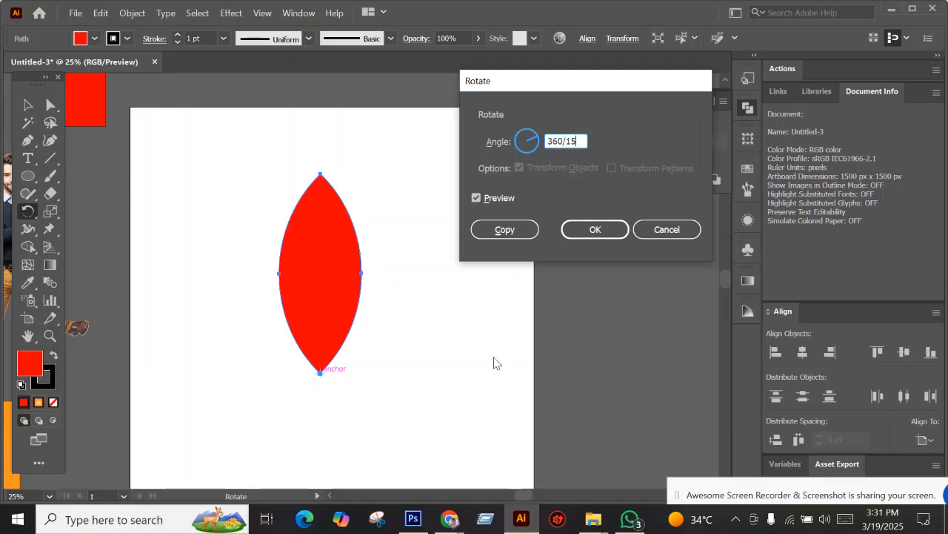
click(505, 229)
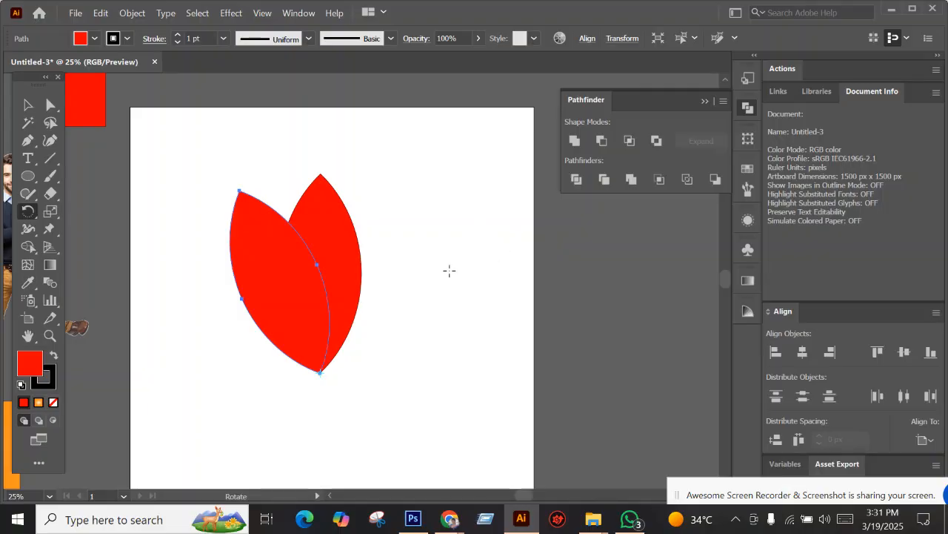
Repeat the rotated copy until 15 leaves form a complete flower around the shared lower tip.
key(ctrl)
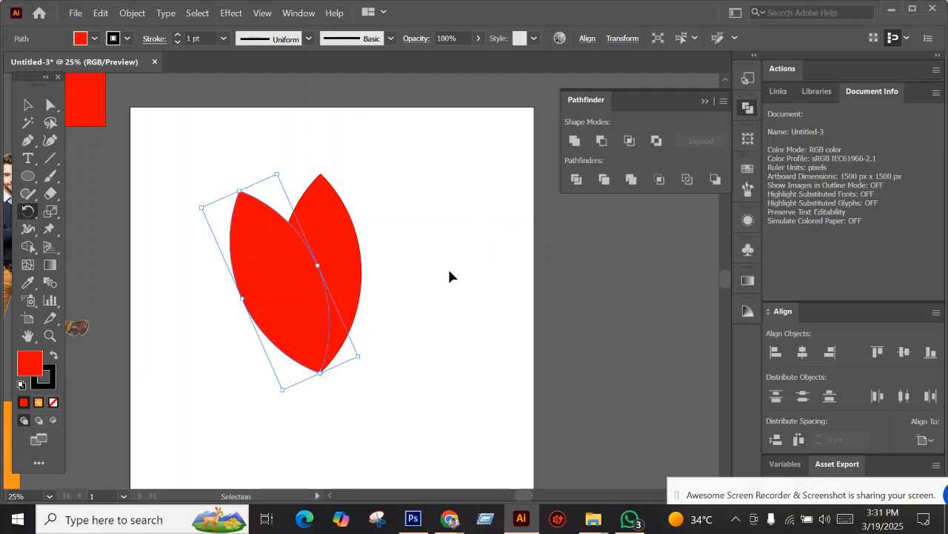
key(ctrl+d)
key(ctrl+d)
key(ctrl+d)
key(ctrl+d)
key(ctrl+d)
key(ctrl+d)
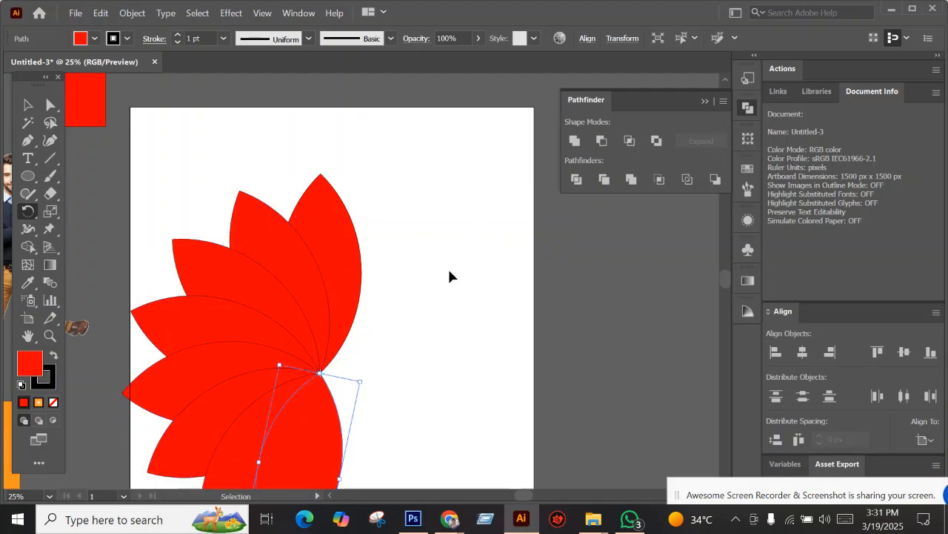
key(ctrl+d)
key(ctrl+d)
key(ctrl+d)
key(ctrl+d)
key(ctrl+d)
key(ctrl+d)
key(ctrl+d)
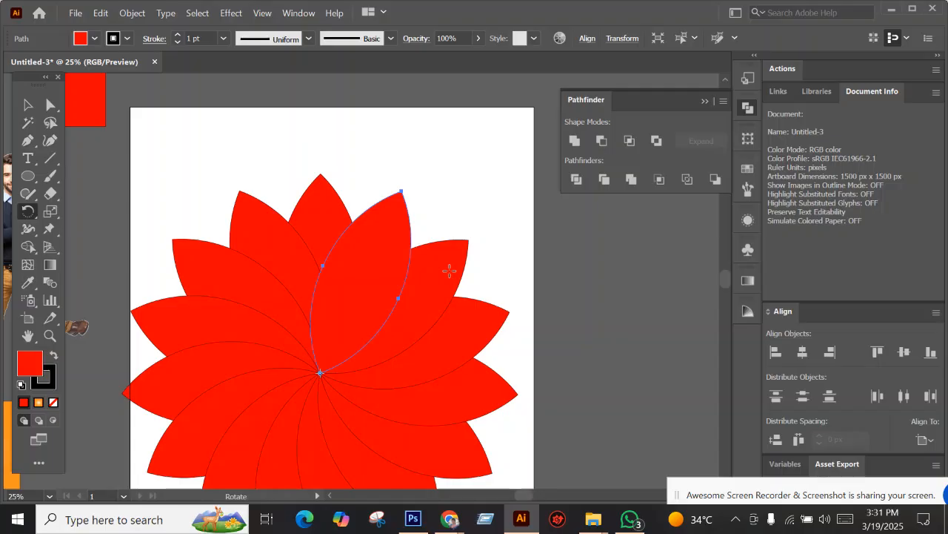
Select all the flower's petals, move them up and right toward the artboard's middle, and scale the flower down.
scroll(415, 297, down, 2)
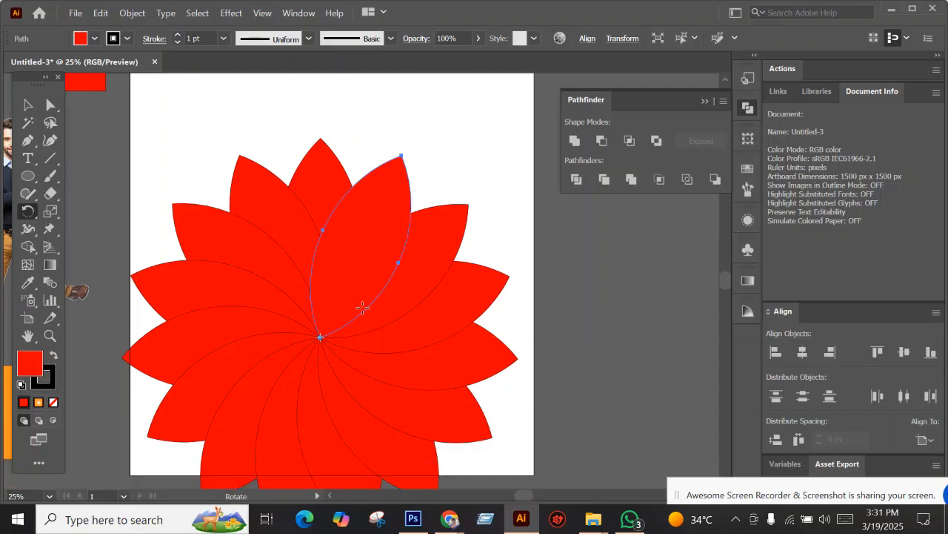
click(28, 104)
drag(116, 110, 511, 437)
drag(314, 330, 361, 277)
scroll(345, 239, up, 2)
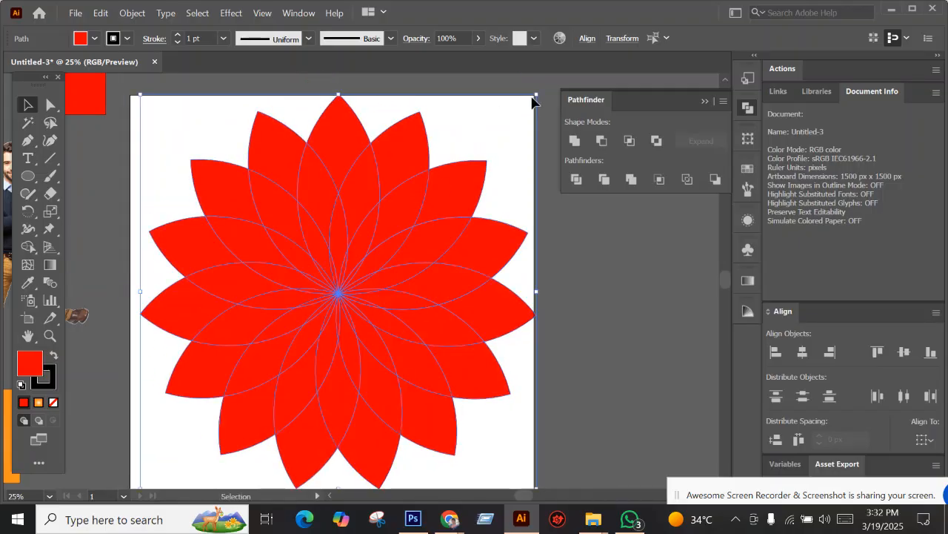
drag(535, 96, 445, 185)
Delete the flower and draw a new large red circle on the artboard with the Ellipse tool.
key(Delete)
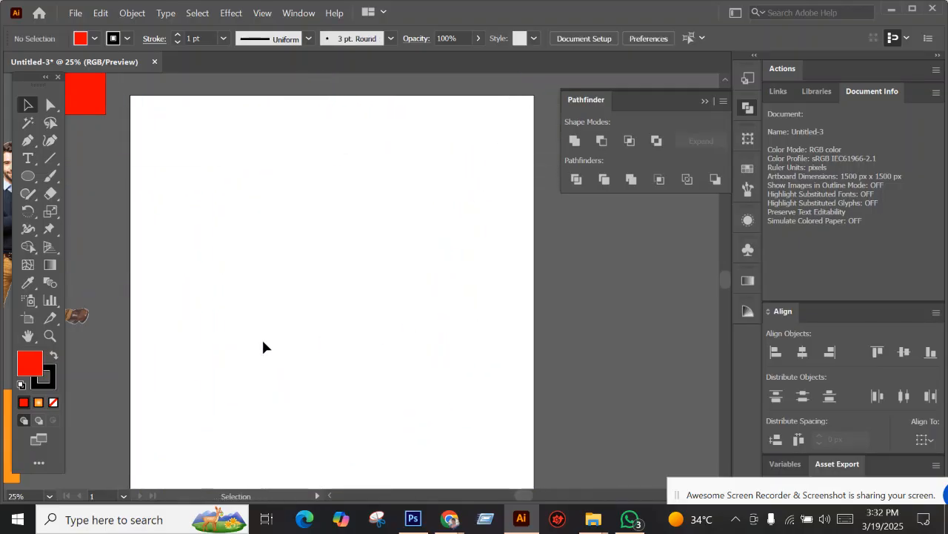
click(28, 176)
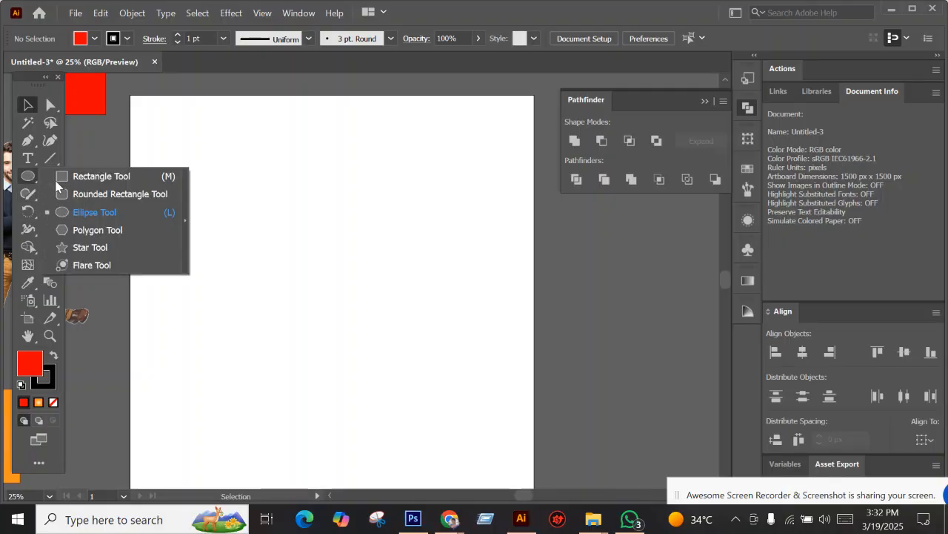
click(95, 215)
drag(265, 267, 376, 378)
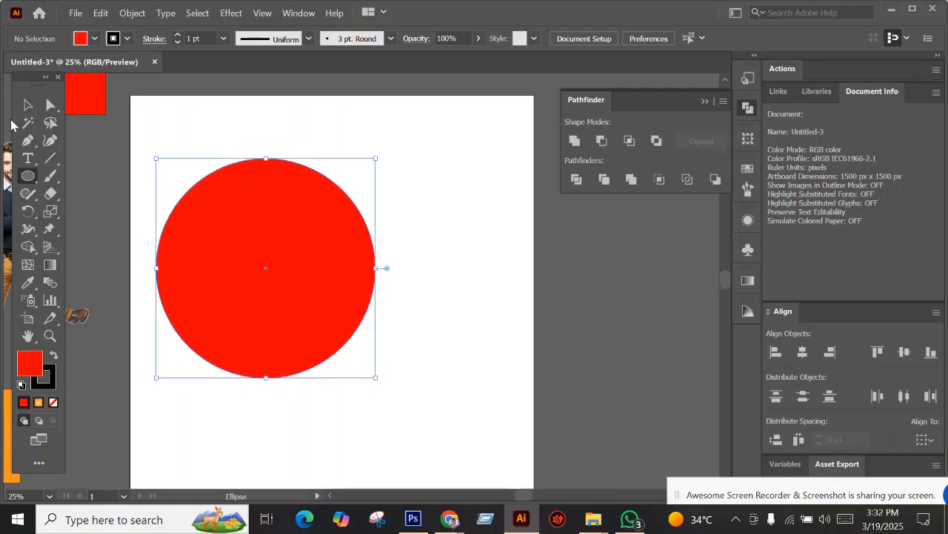
Duplicate the large red circle to the right so that the two circles partly overlap.
click(28, 104)
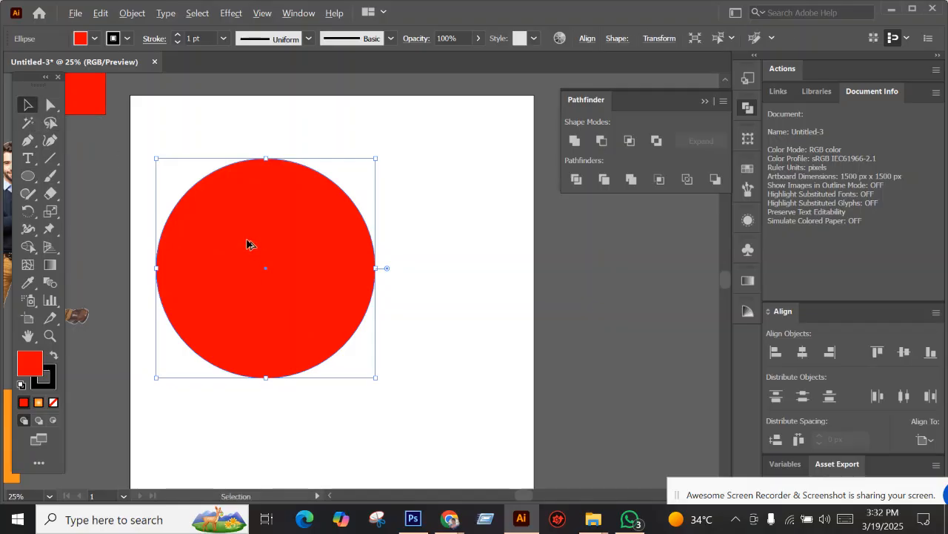
drag(249, 245, 403, 251)
click(333, 148)
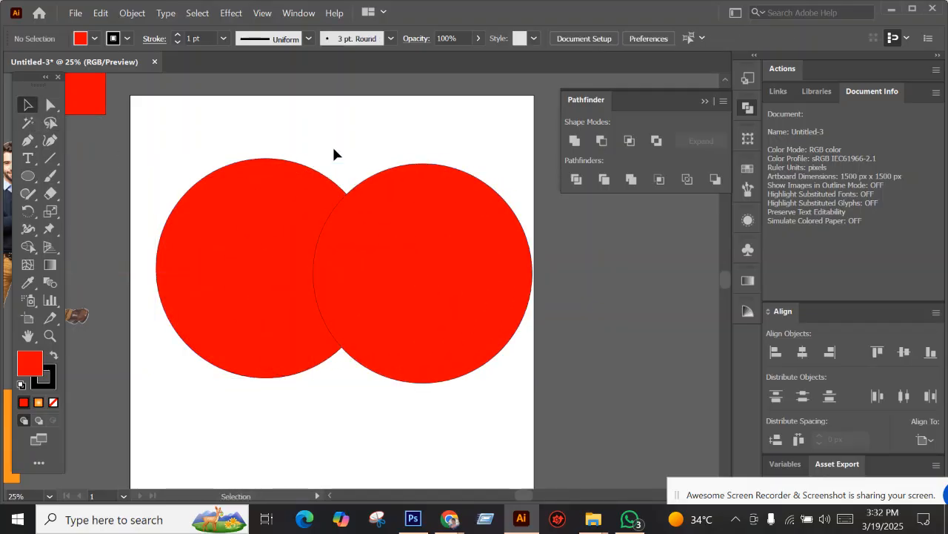
Remove the outer parts of the two large circles with the Shape Builder tool, keeping only their leaf-shaped overlap.
drag(220, 126, 436, 331)
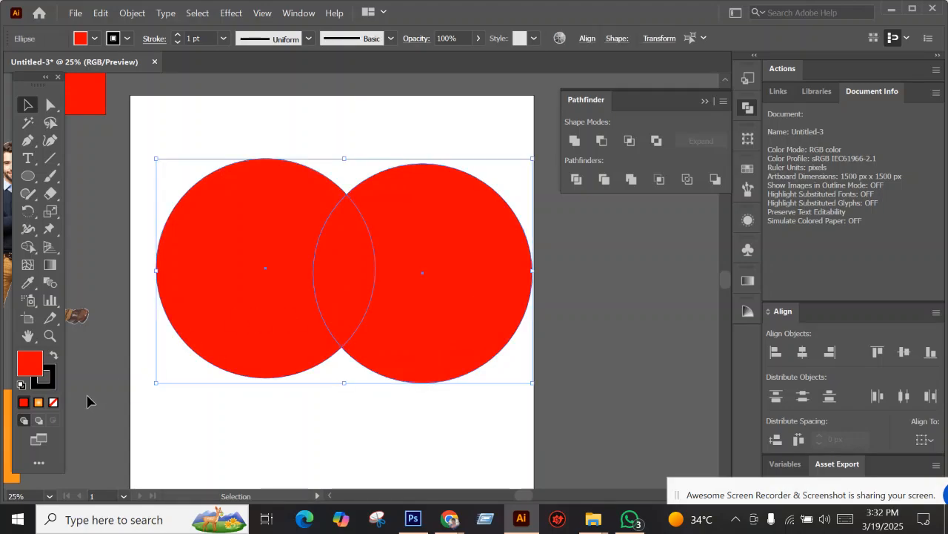
click(28, 246)
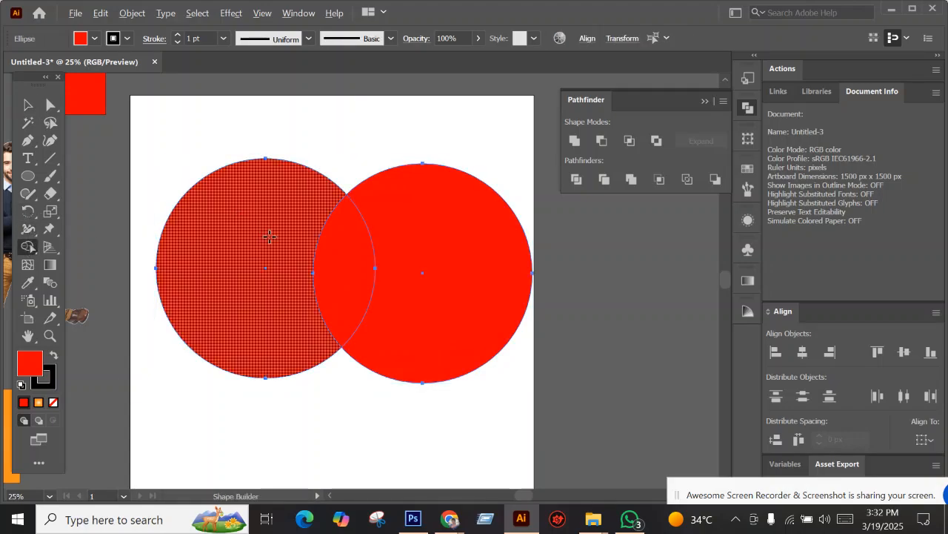
alt+click(225, 237)
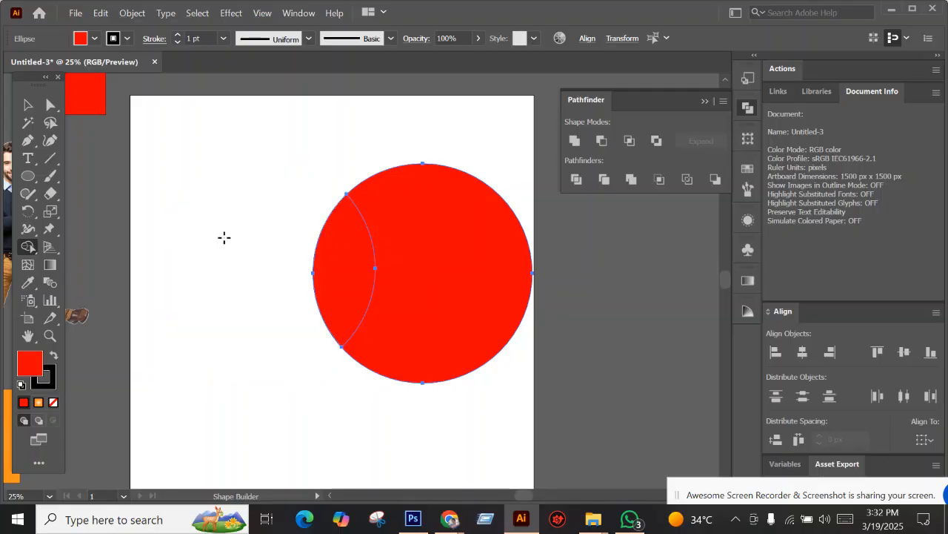
alt+click(520, 277)
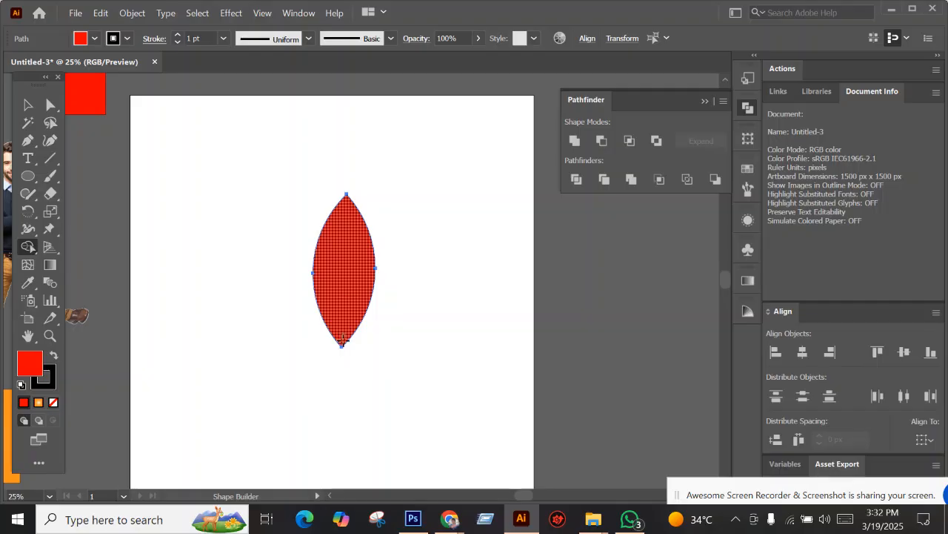
Stretch the leaf shape slightly taller and move it up toward the artboard's upper part.
click(27, 105)
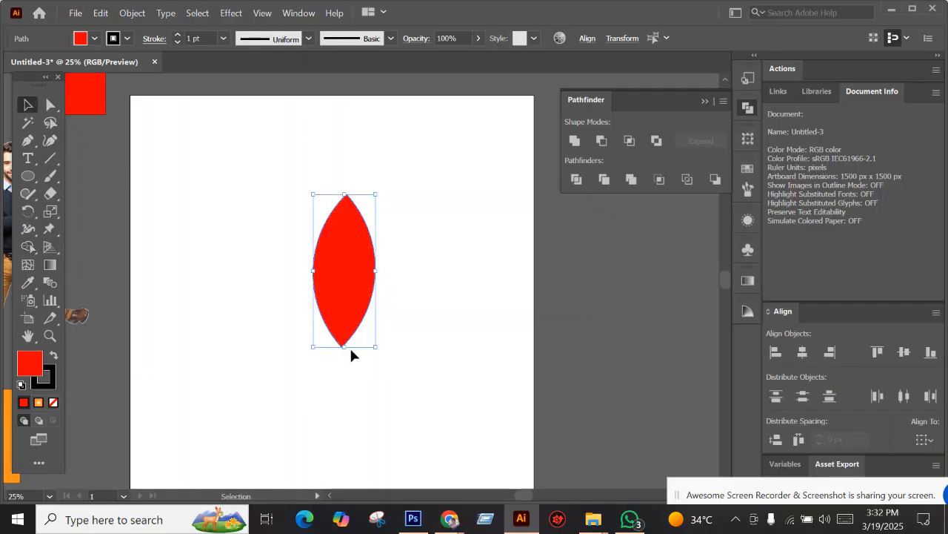
drag(347, 348, 348, 357)
drag(349, 254, 343, 187)
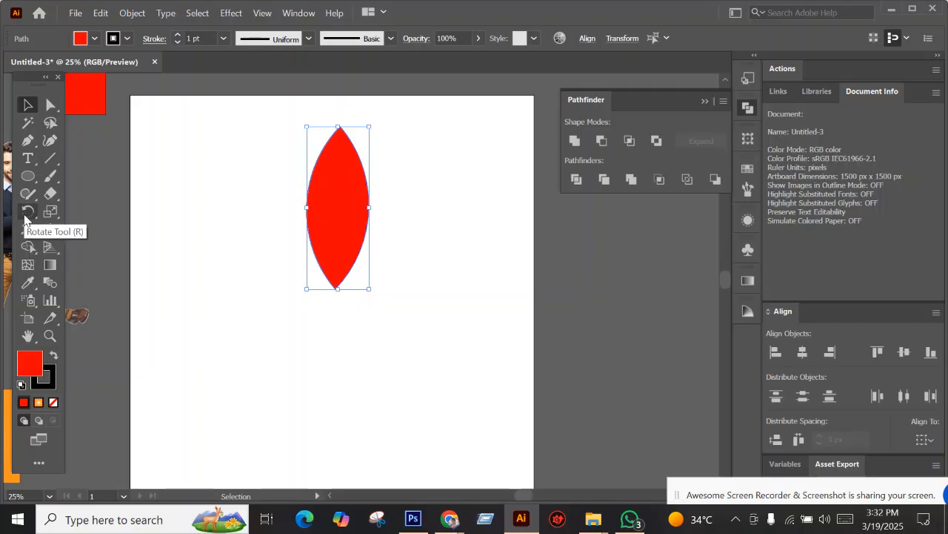
Create a copy of the leaf rotated 24° about its lower tip with the Rotate tool.
click(27, 213)
drag(337, 288, 335, 289)
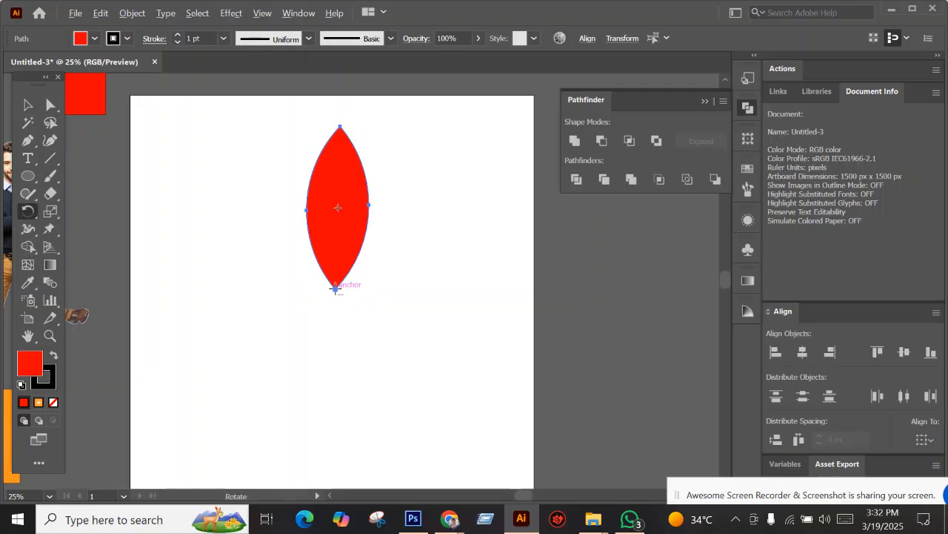
alt+click(334, 288)
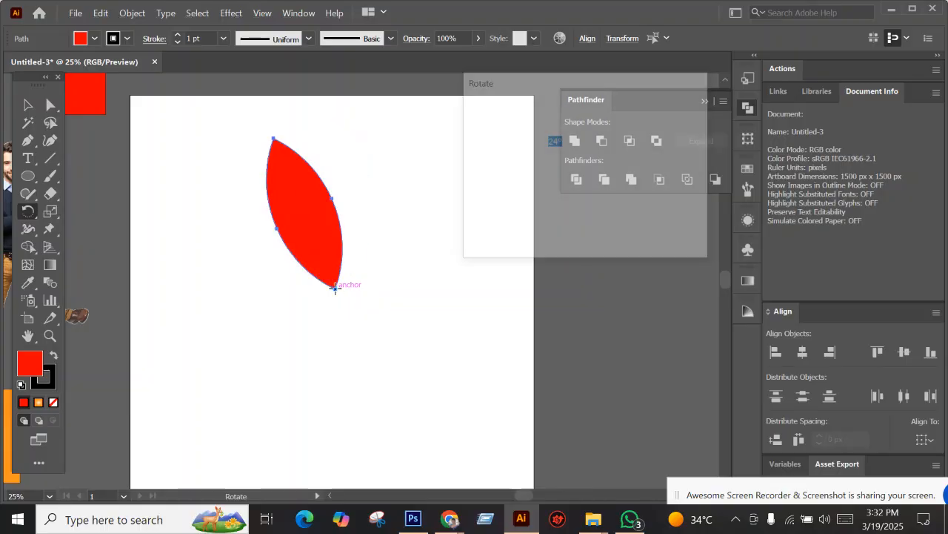
text(3)
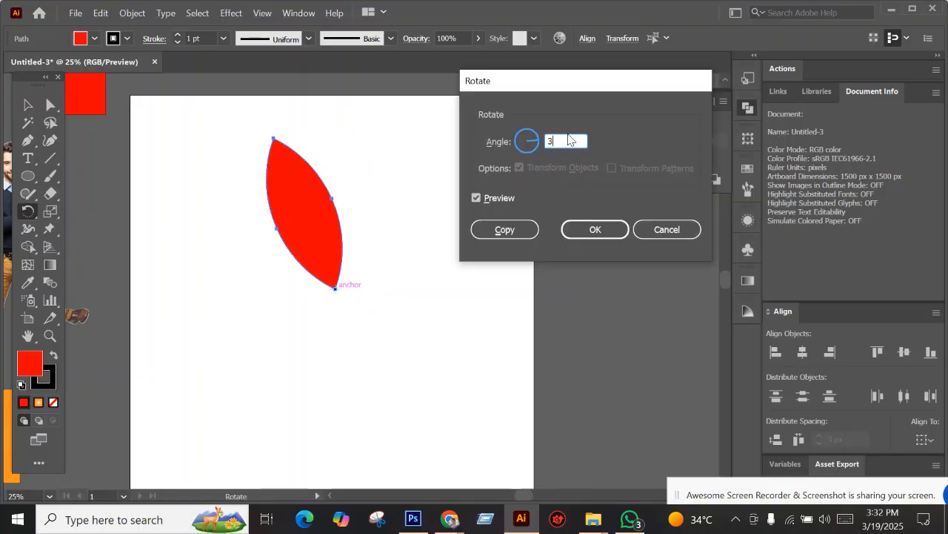
text(60/)
text(12)
click(500, 232)
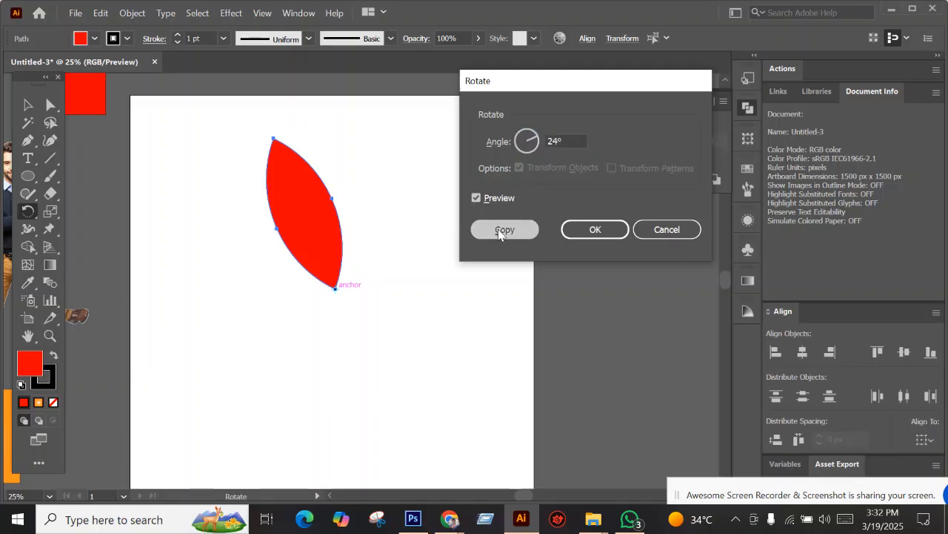
Repeat the rotated copy 13 times until the leaves form a full 15-petal flower.
key(ctrl)
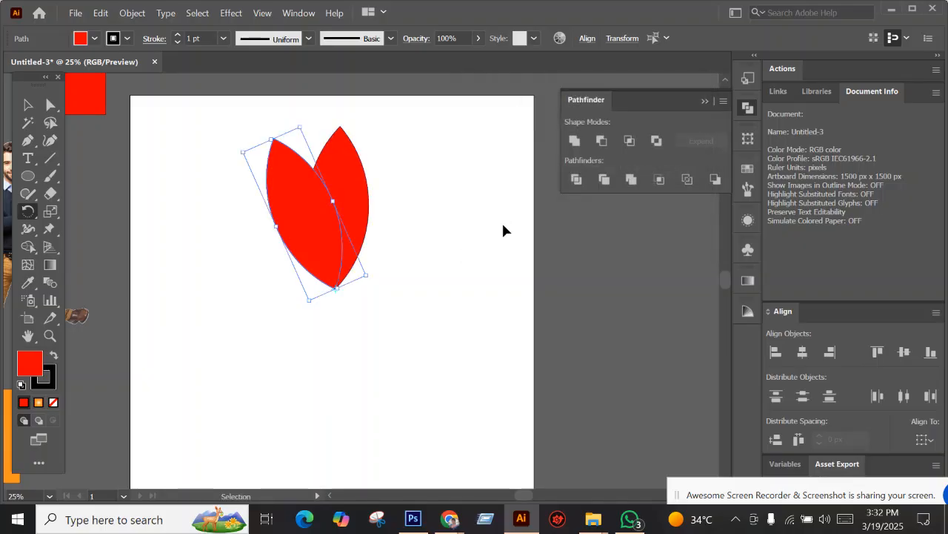
key(ctrl+d)
key(ctrl+d)
key(ctrl+d)
key(ctrl+d)
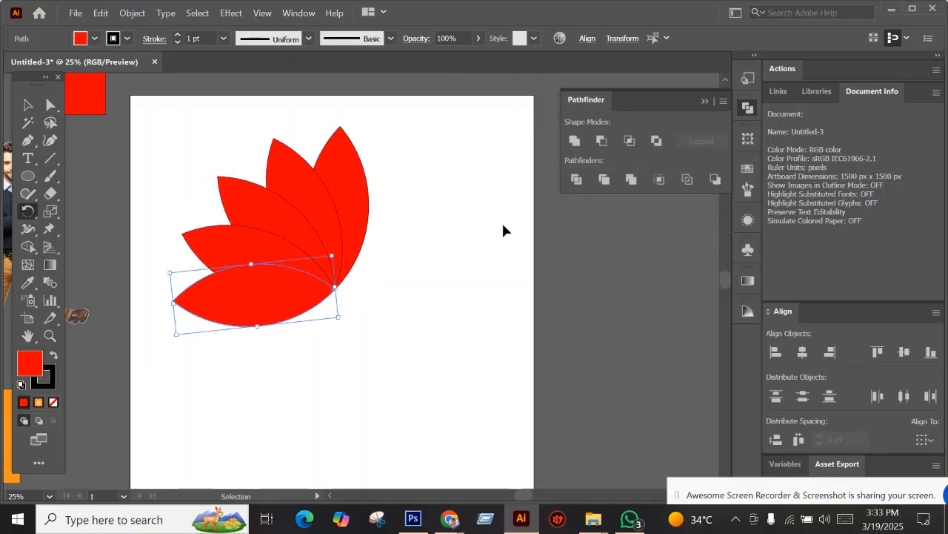
key(ctrl+d)
key(ctrl+d)
key(ctrl+d)
key(ctrl+d)
key(ctrl+d)
key(ctrl+d)
key(ctrl+d)
key(ctrl+d)
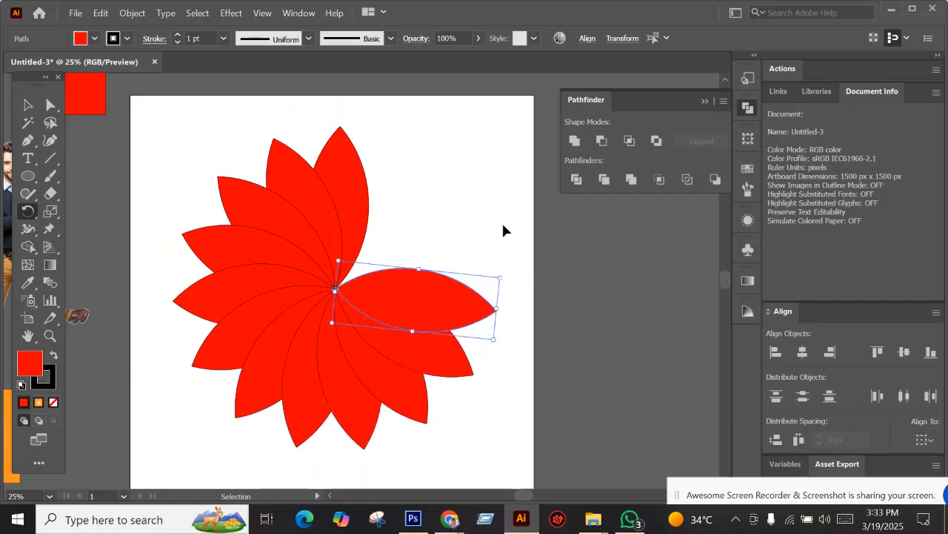
key(ctrl+d)
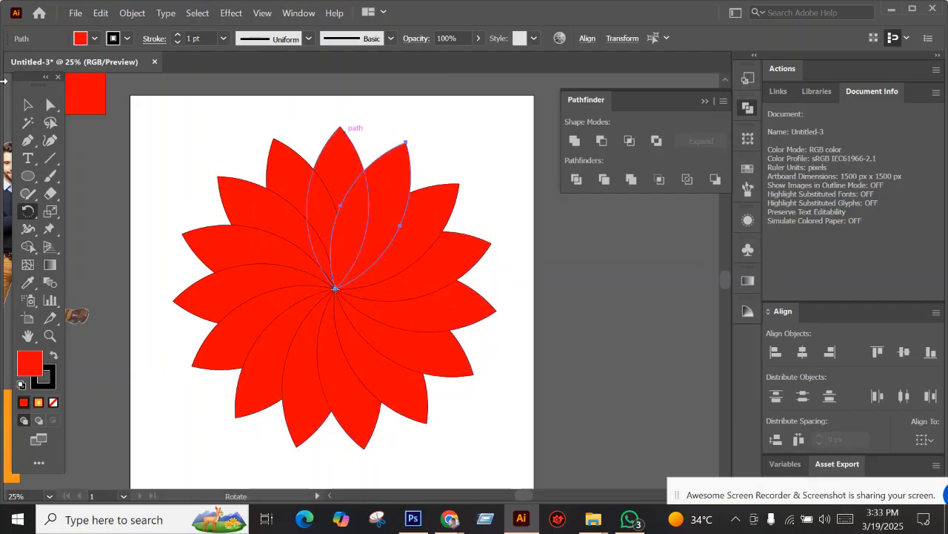
Select all the flower's petals and move the flower off the artboard's right side.
click(27, 105)
drag(181, 123, 456, 386)
drag(335, 289, 650, 309)
Draw a new large red circle with the Ellipse tool and duplicate it sideways so that the two circles partly overlap.
click(27, 176)
drag(188, 239, 283, 333)
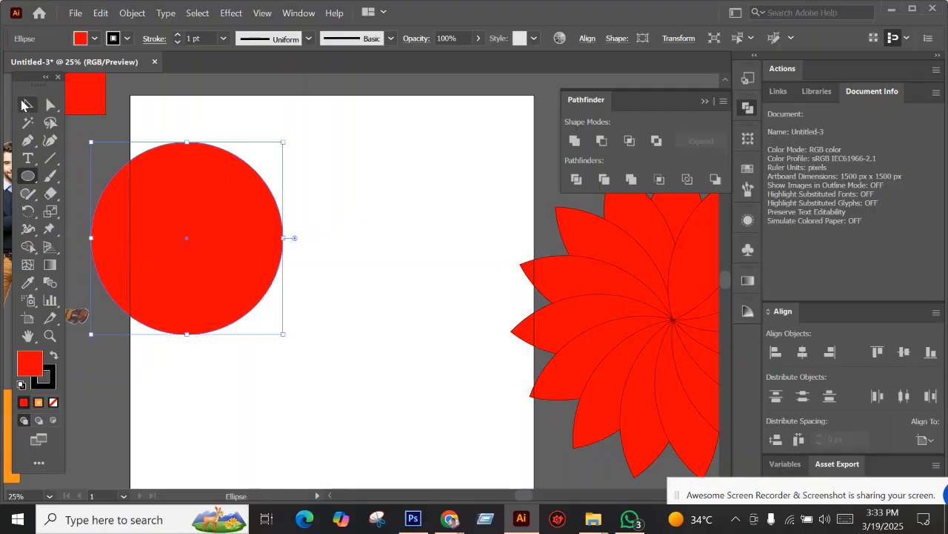
click(27, 105)
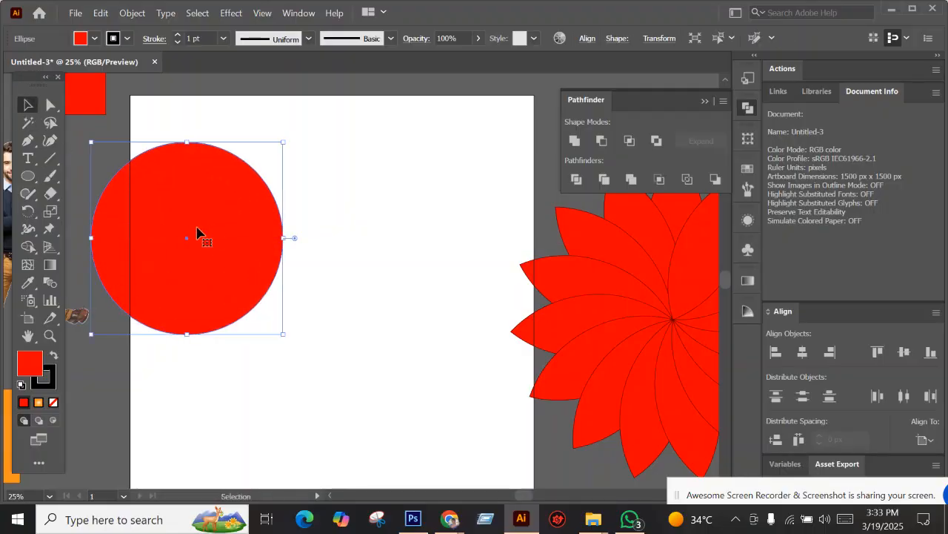
drag(194, 227, 373, 236)
Select both circles and remove their outer parts with the Shape Builder tool, keeping only the leaf-shaped overlap.
shift+click(262, 186)
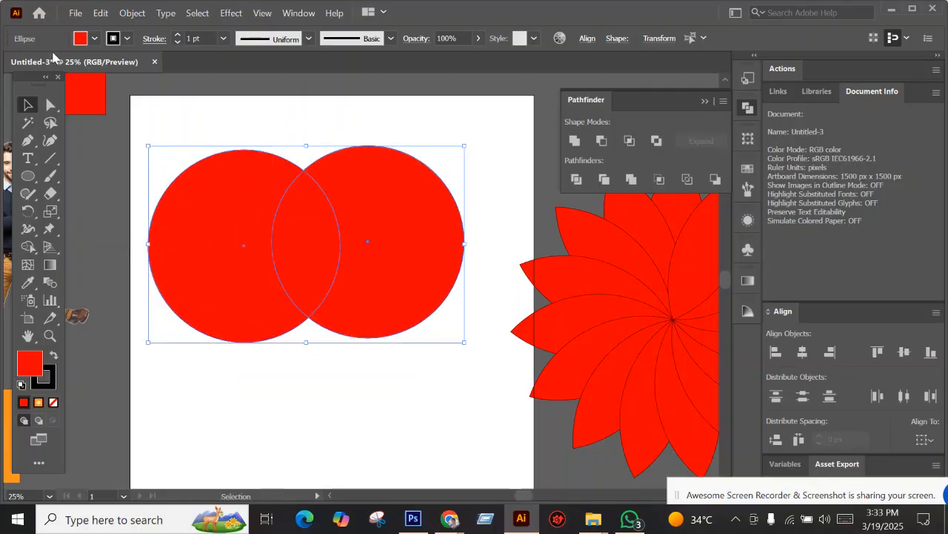
click(27, 246)
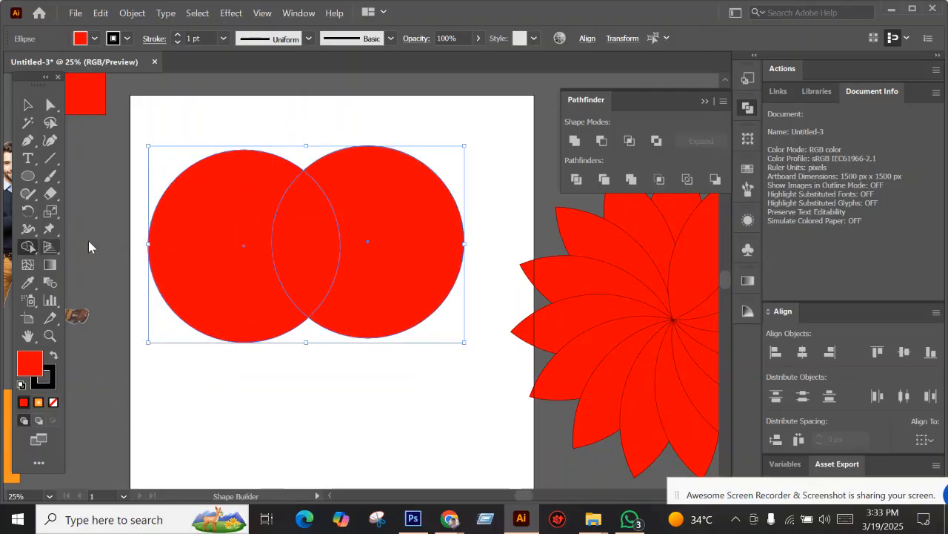
alt+click(237, 218)
alt+click(419, 215)
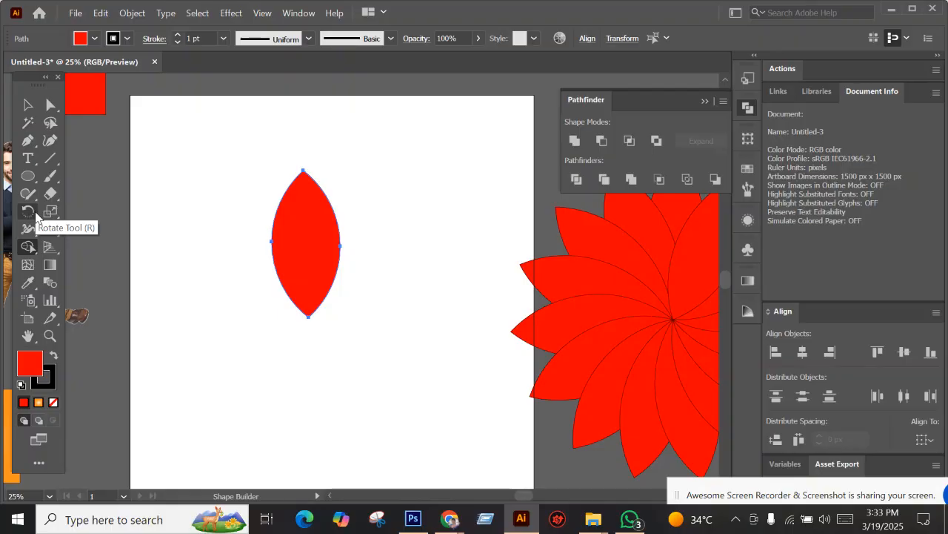
Try a copy of the new leaf rotated by 360/15 degrees about its lower tip, and undo it.
click(28, 212)
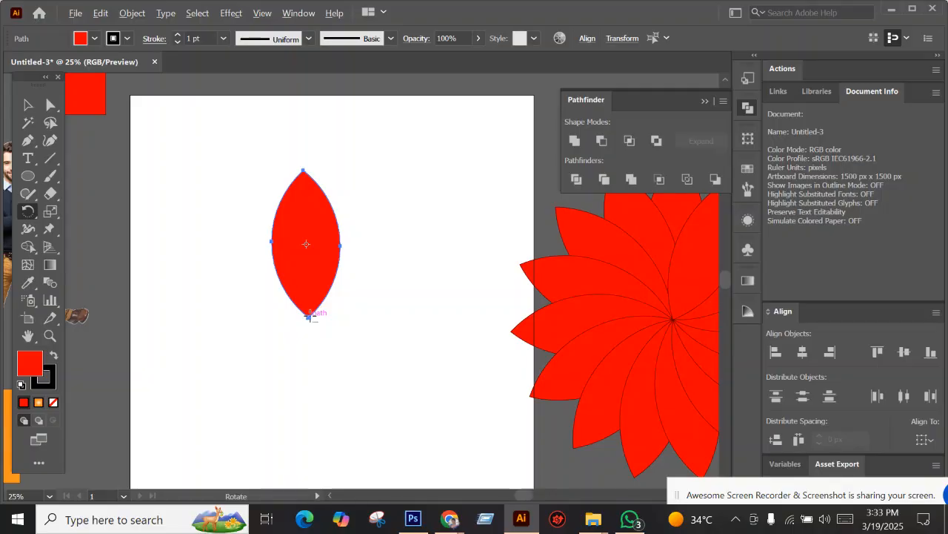
alt+click(308, 317)
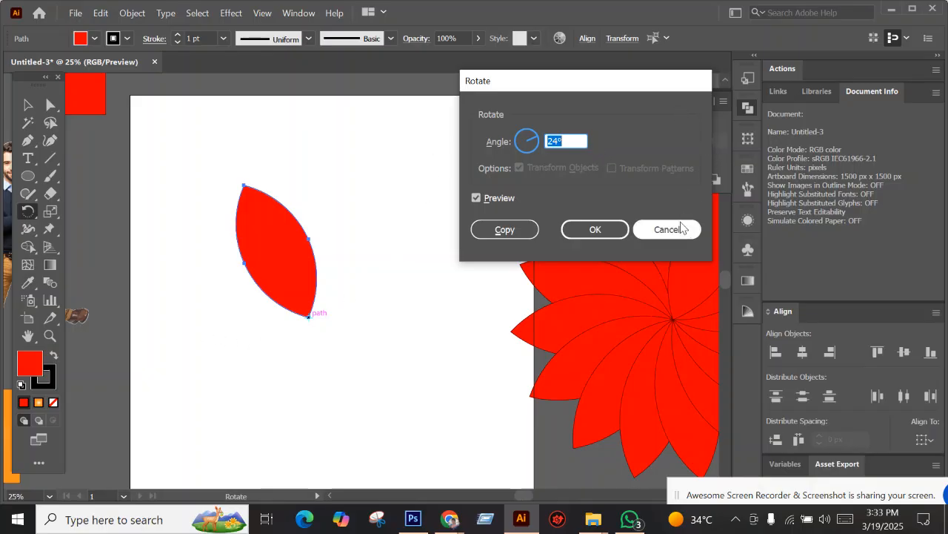
key(Escape)
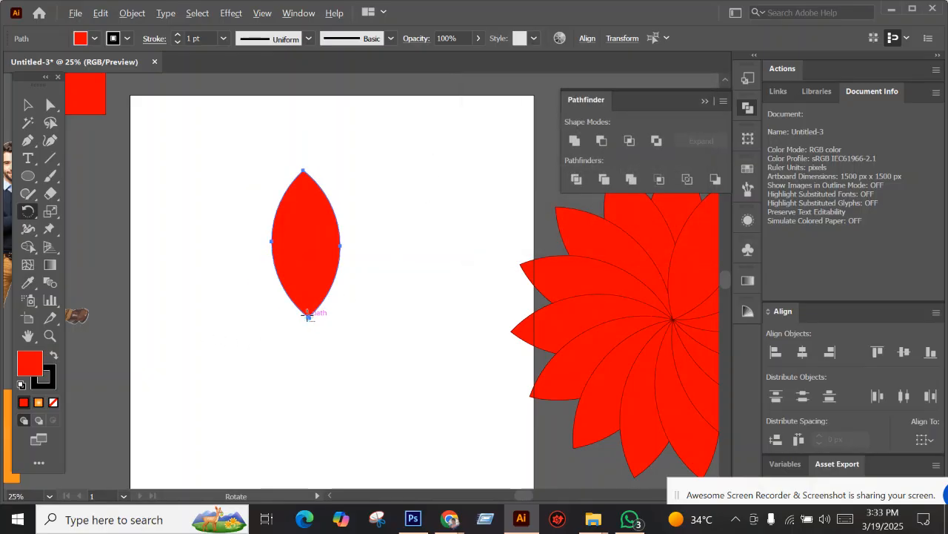
alt+click(308, 317)
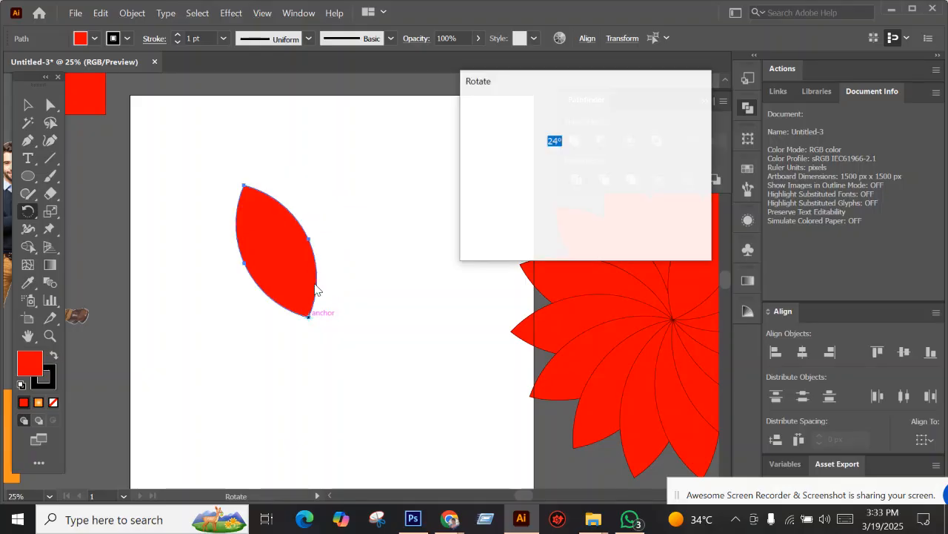
text(360)
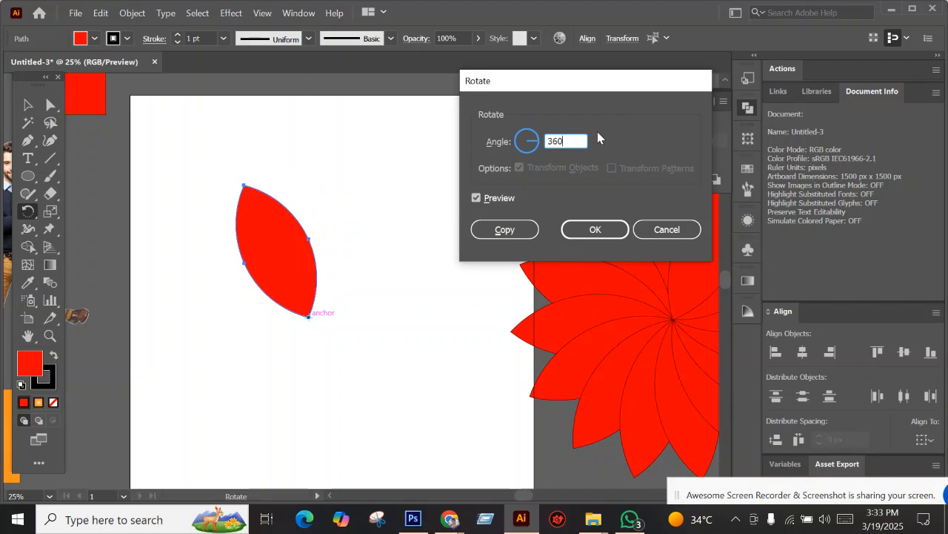
text(/)
text(15)
click(506, 233)
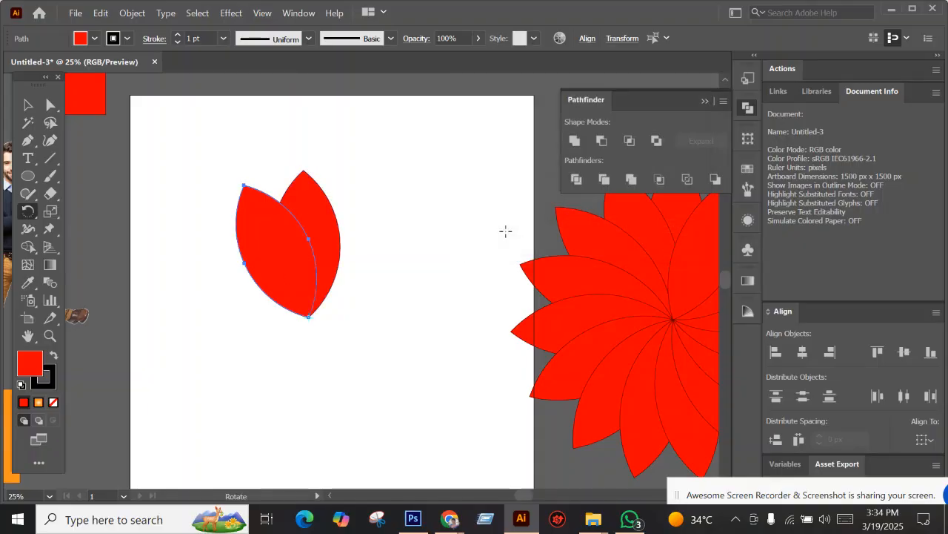
key(ctrl)
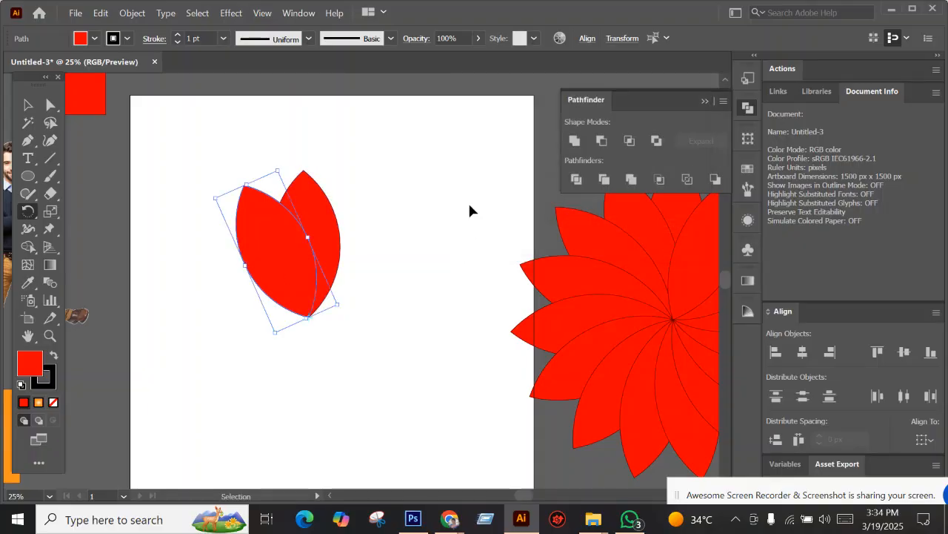
key(ctrl+z)
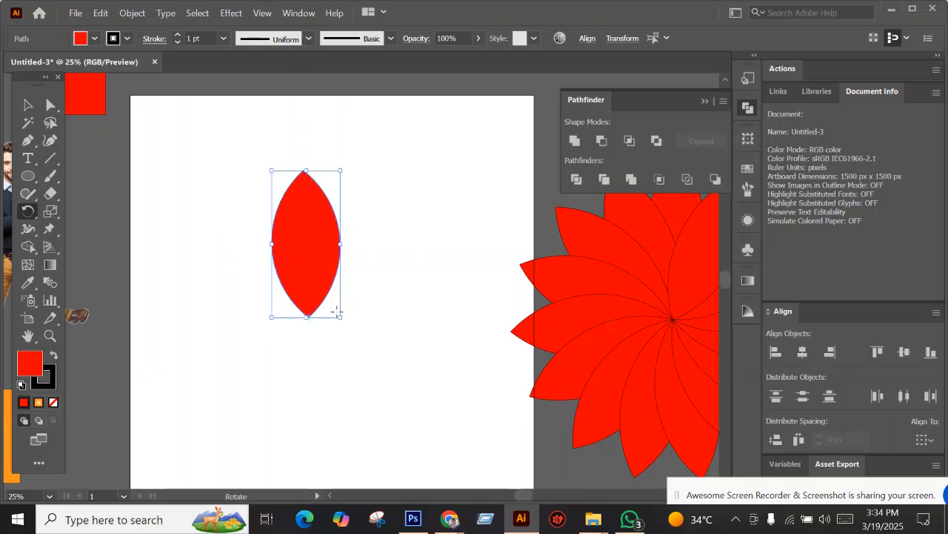
Create a copy of the new leaf rotated by 360/15 degrees about its lower tip.
key(r)
key(Return)
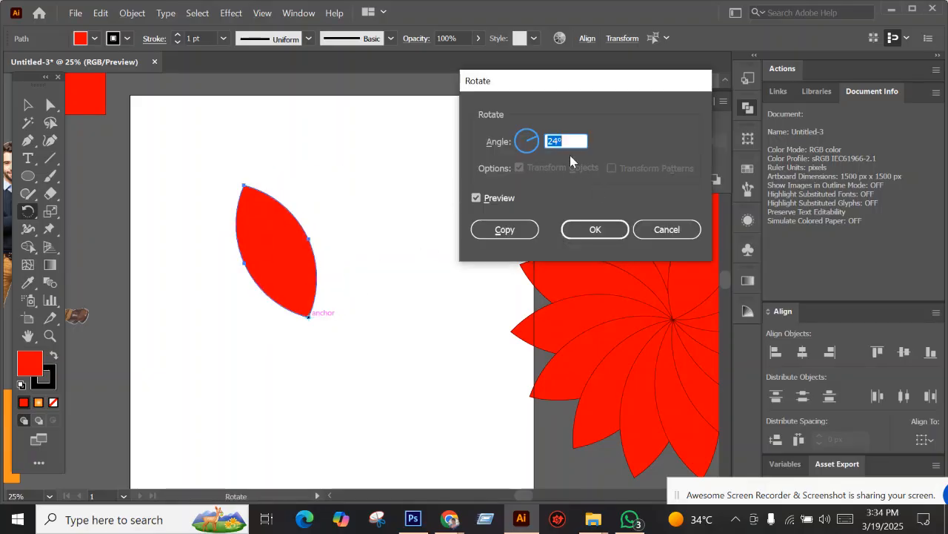
text(360/5)
key(BackSpace)
text(15)
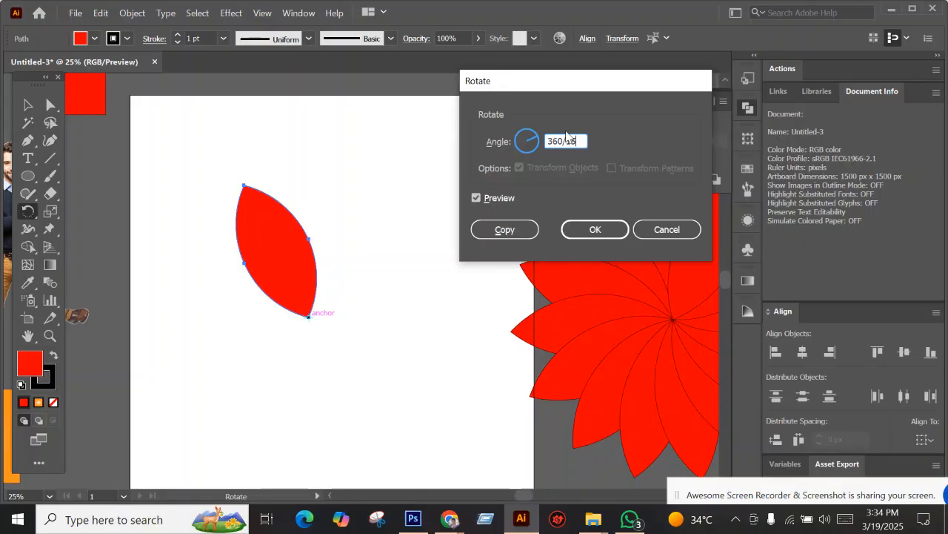
click(506, 230)
Repeat the new leaf's rotated copy 13 times to complete a second 15-petal flower on the artboard.
key(ctrl)
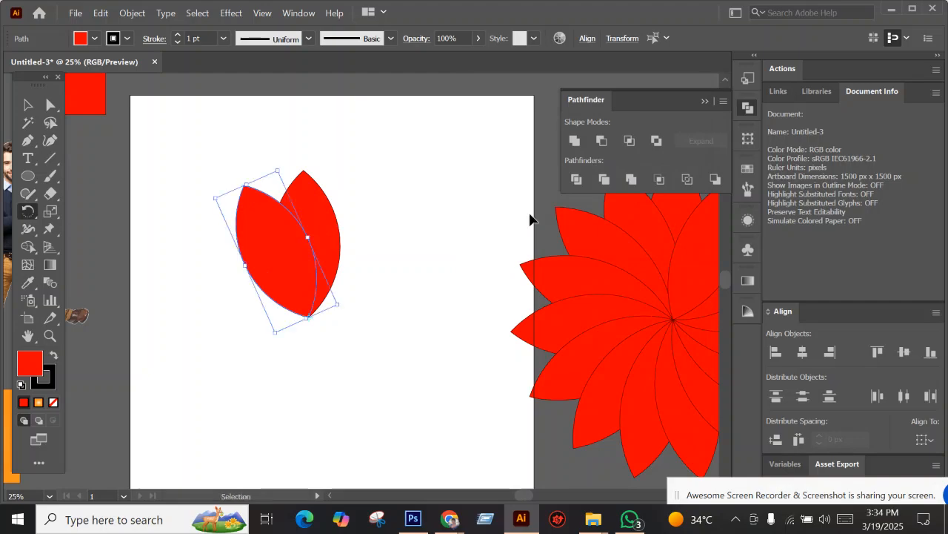
key(ctrl+d)
key(ctrl+d)
key(ctrl+d)
key(ctrl+d)
key(ctrl+d)
key(ctrl+d)
key(ctrl+d)
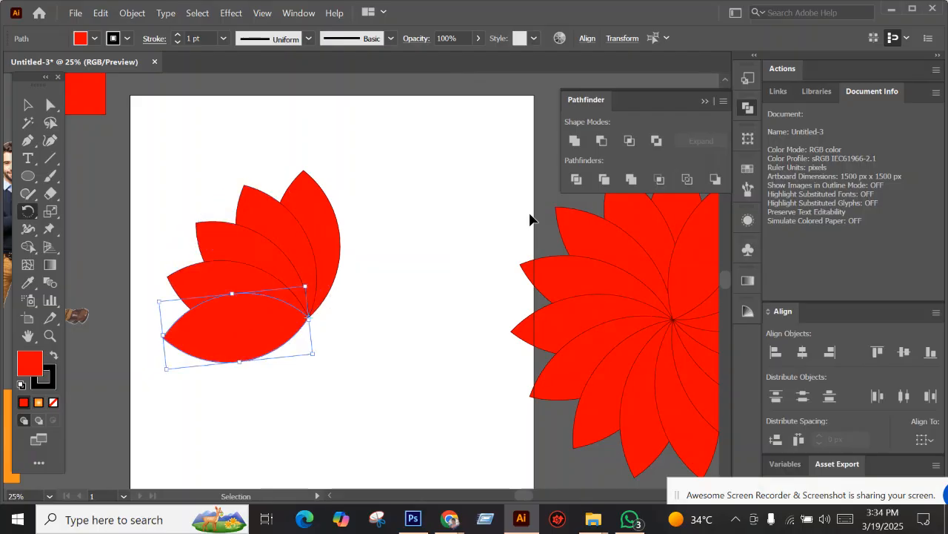
key(ctrl+d)
key(ctrl+d)
key(ctrl+d)
key(ctrl+d)
key(ctrl+d)
key(ctrl+d)
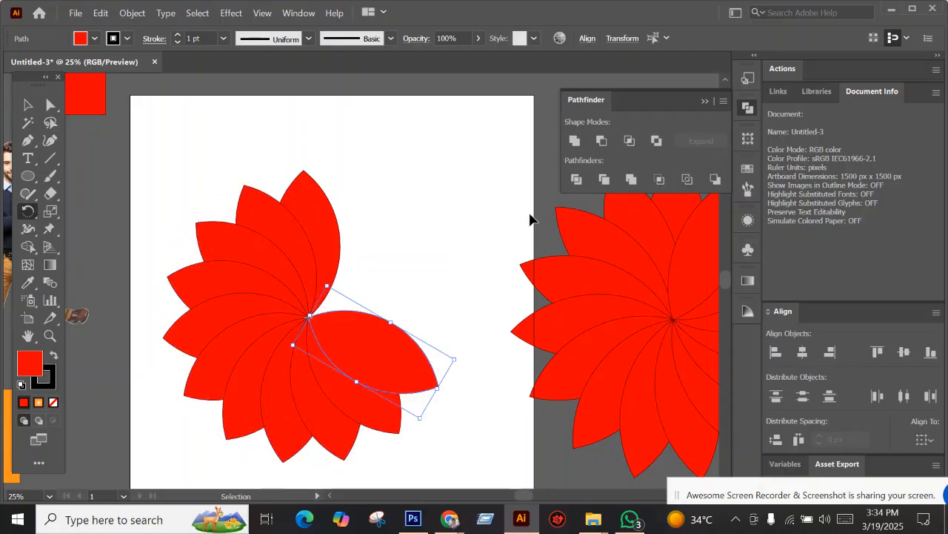
key(r)
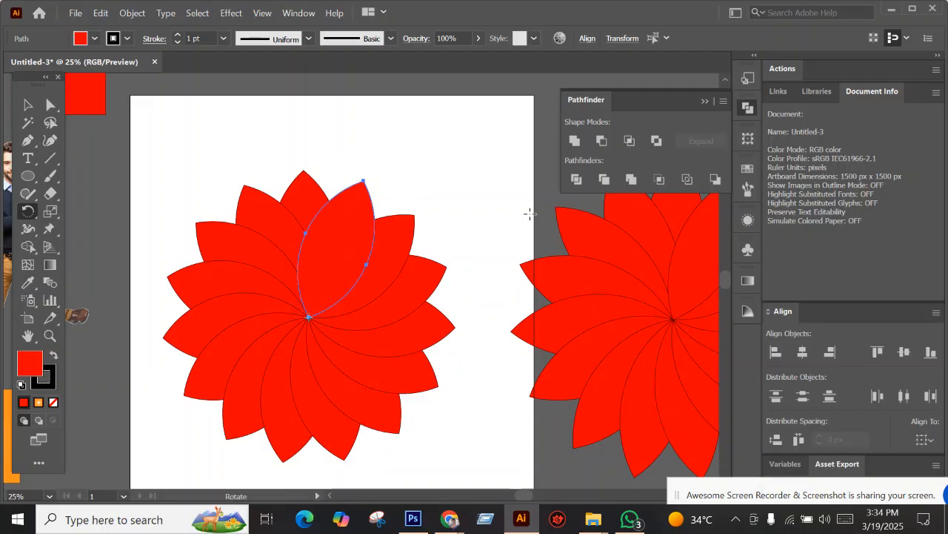
Clear the single-petal selection and select all the petals of the flower on the artboard.
click(22, 111)
click(196, 134)
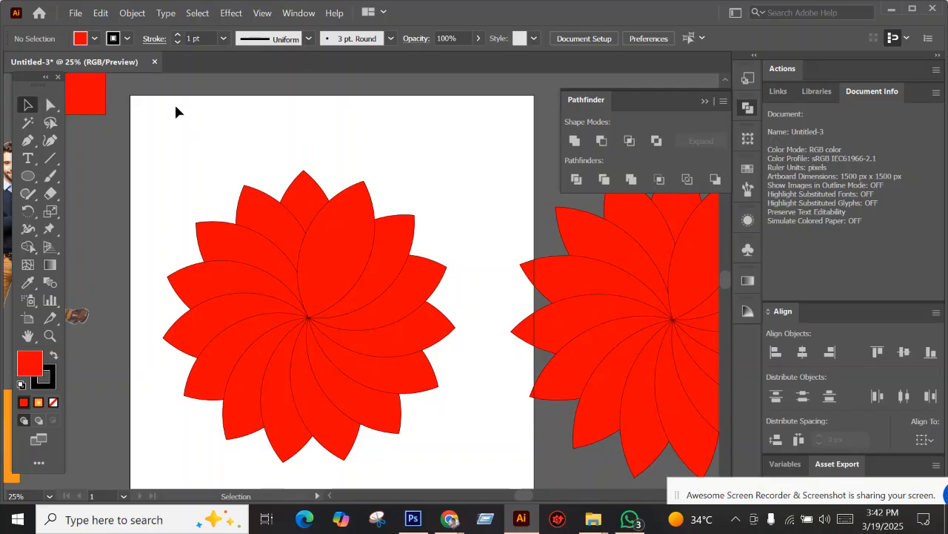
drag(176, 151, 446, 468)
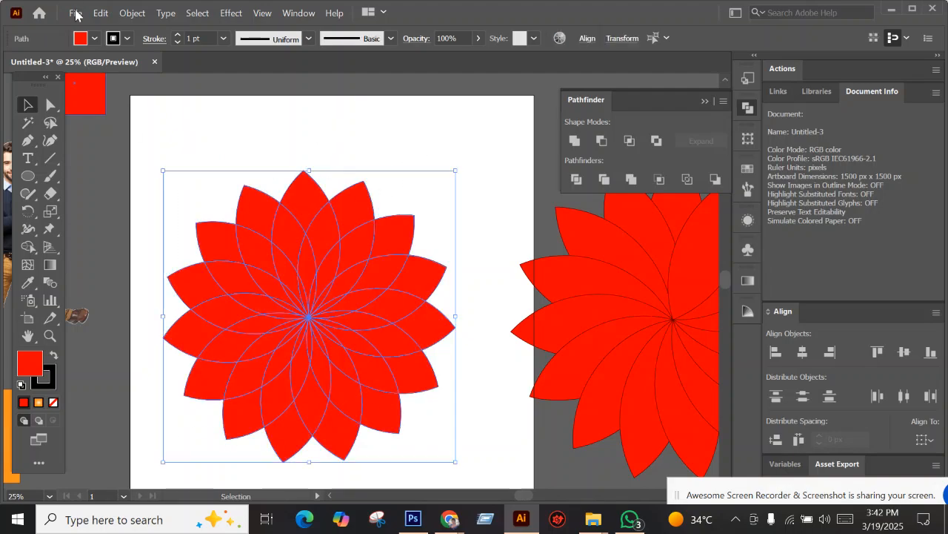